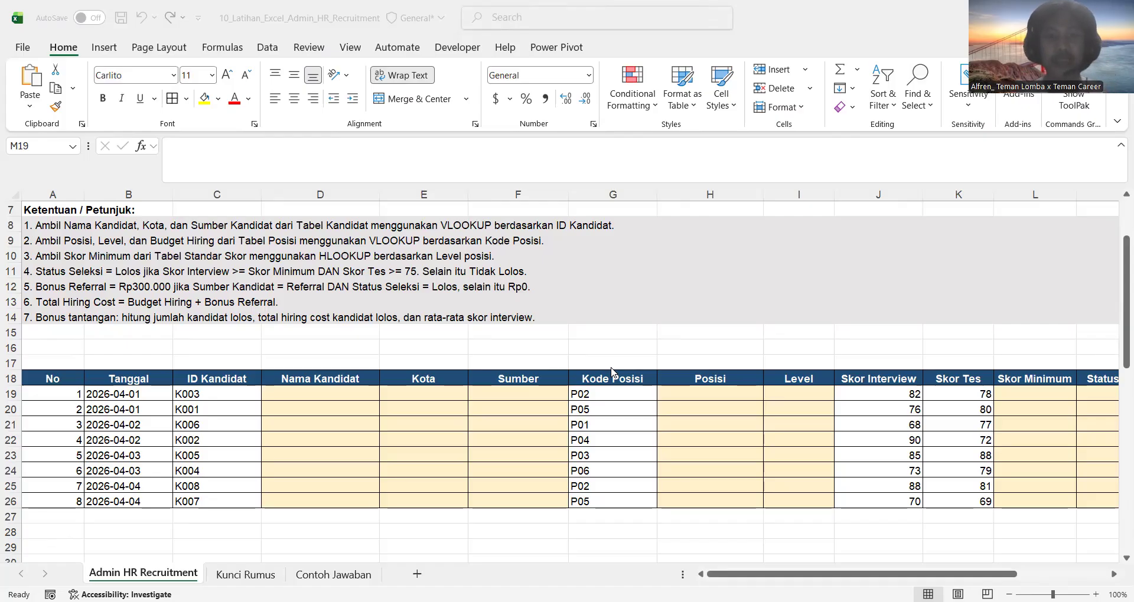
# - Review the exercise instructions, the recruitment table's empty columns, and the Tabel Kandidat, Tabel Posisi and Tabel Standar Skor reference tables
pyautogui.click(547, 352)
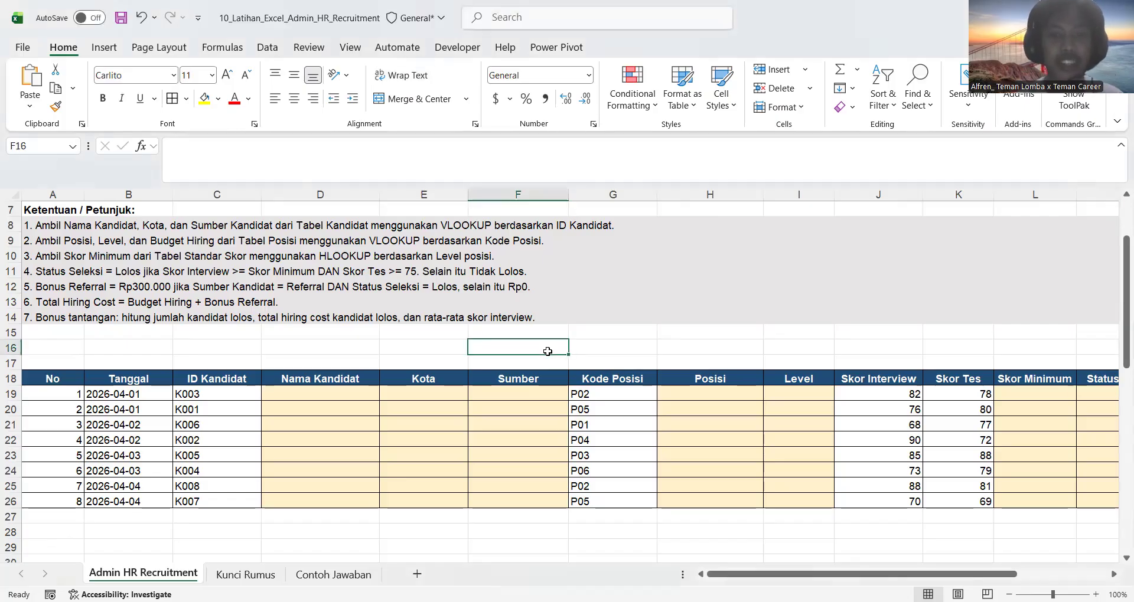
pyautogui.scroll(1, 547, 351)
pyautogui.scroll(1, 547, 351)
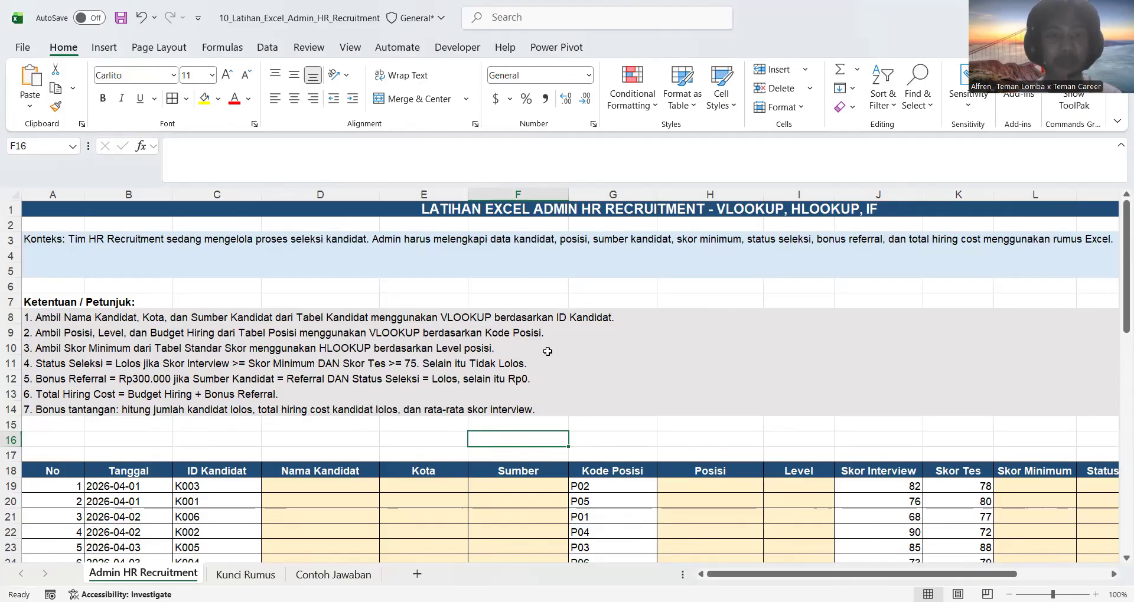
pyautogui.click(56, 304)
pyautogui.click(46, 346)
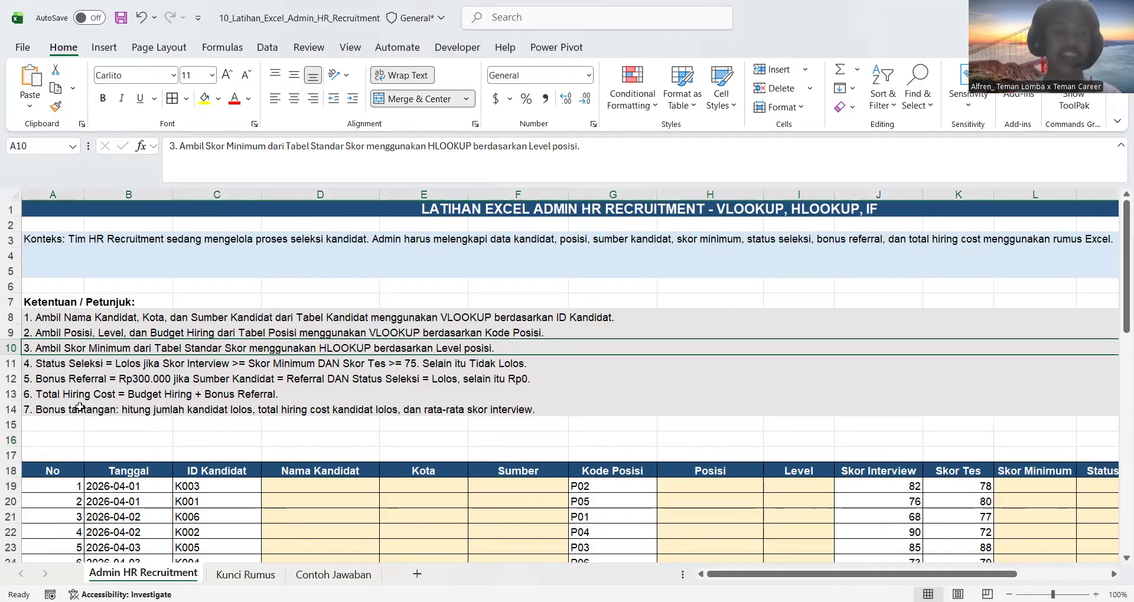
pyautogui.scroll(-2, 80, 408)
pyautogui.hscroll(1, 79, 409)
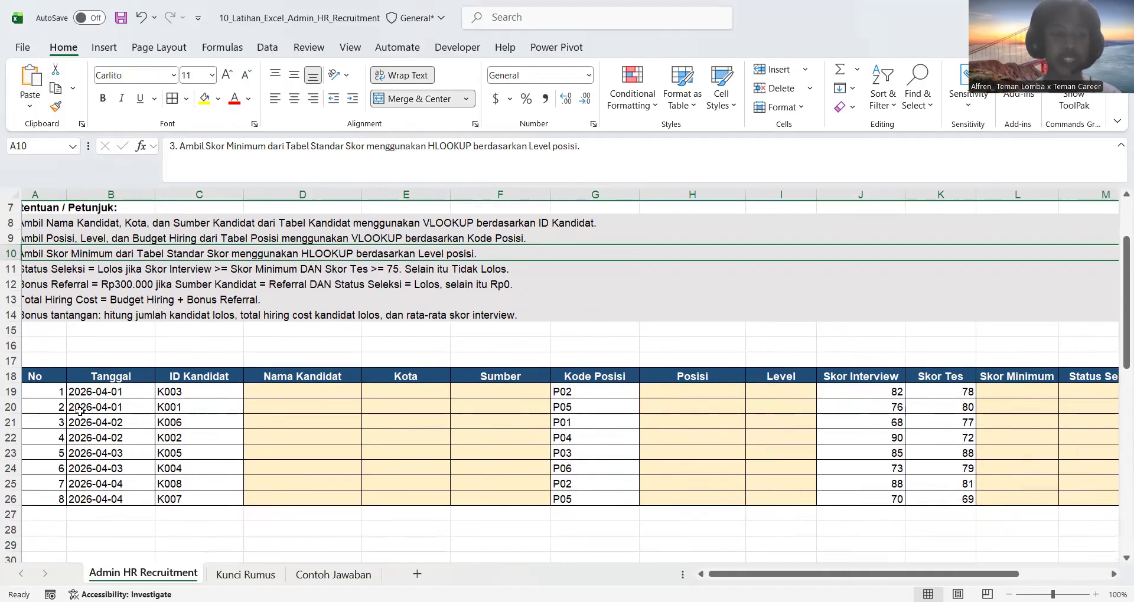
pyautogui.hscroll(1, 80, 410)
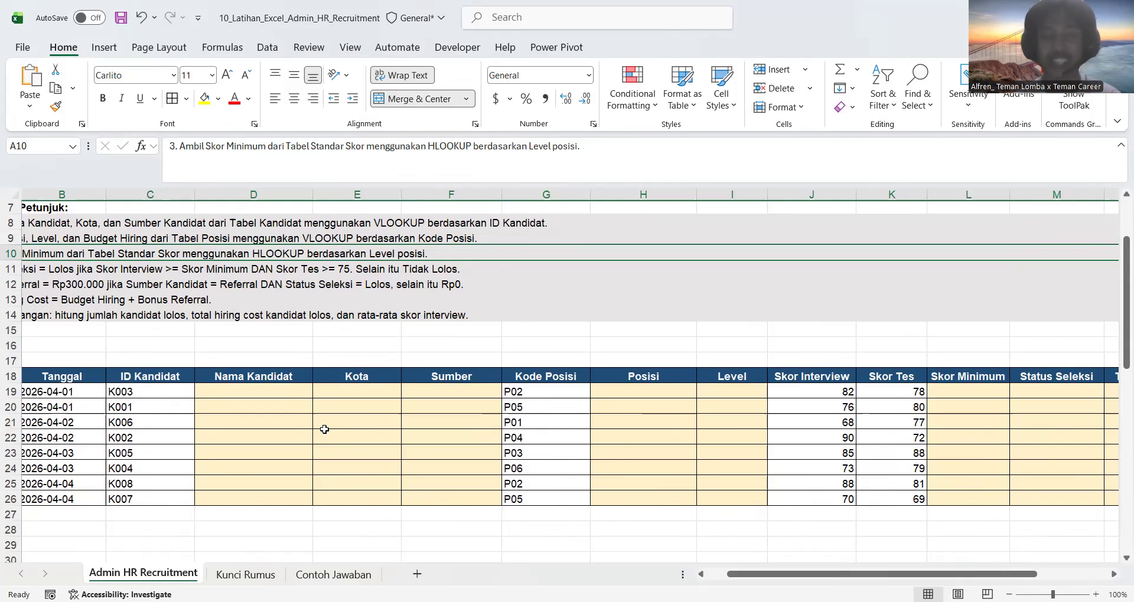
pyautogui.scroll(-5, 324, 429)
pyautogui.hscroll(-1, 313, 449)
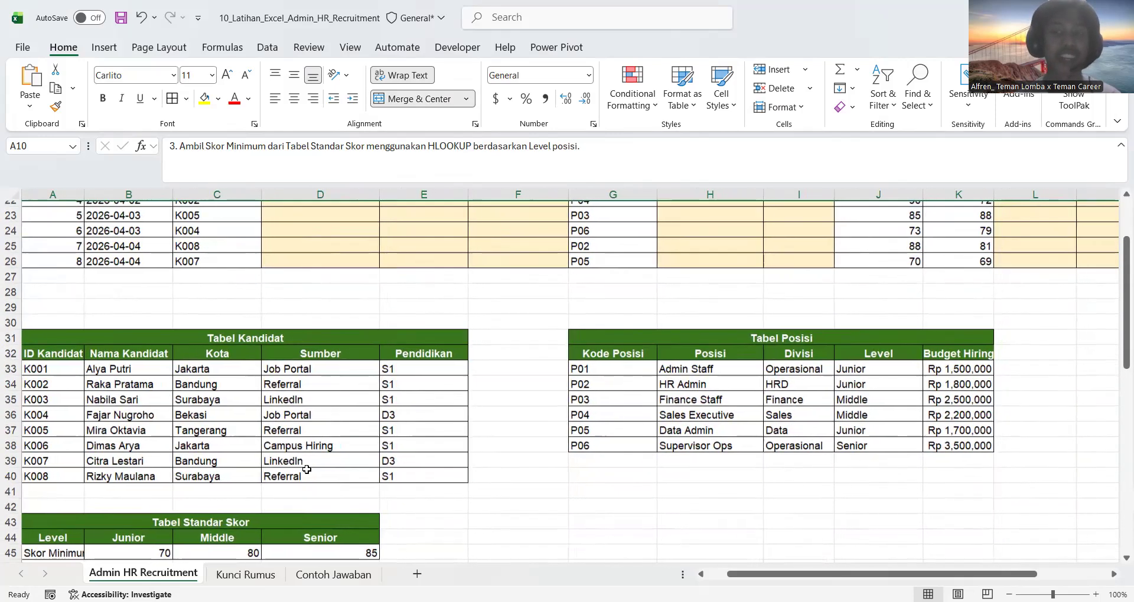
pyautogui.scroll(-2, 298, 452)
pyautogui.scroll(2, 233, 425)
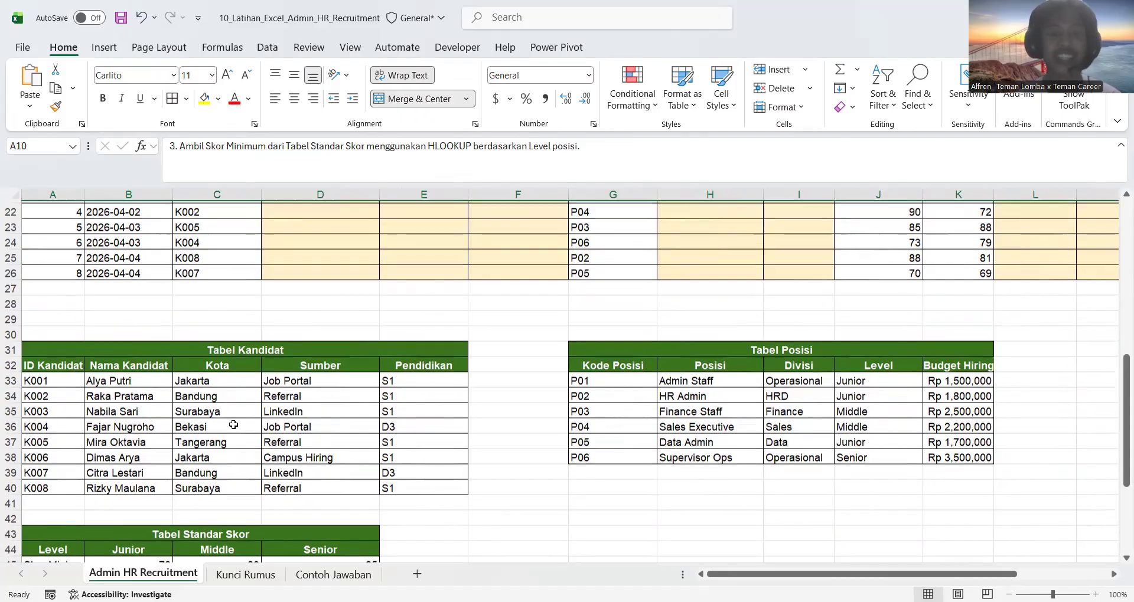
# - Compare the candidate lookup instruction and the main table's ID Kandidat column with the ID Kandidat column of Tabel Kandidat
pyautogui.scroll(2, 234, 426)
pyautogui.click(269, 394)
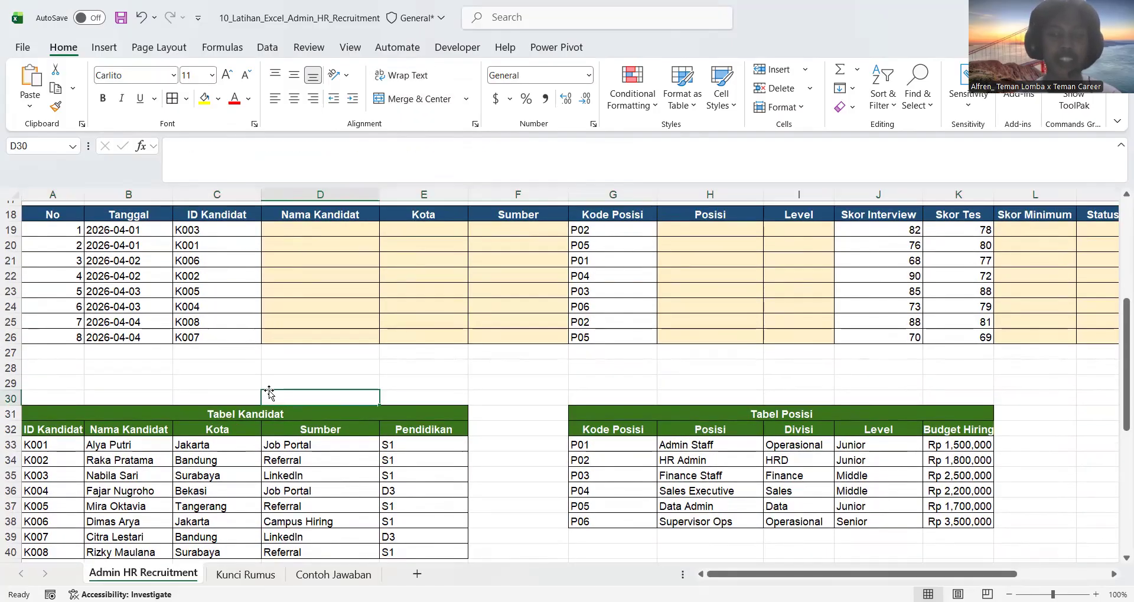
pyautogui.scroll(3, 269, 394)
pyautogui.click(287, 312)
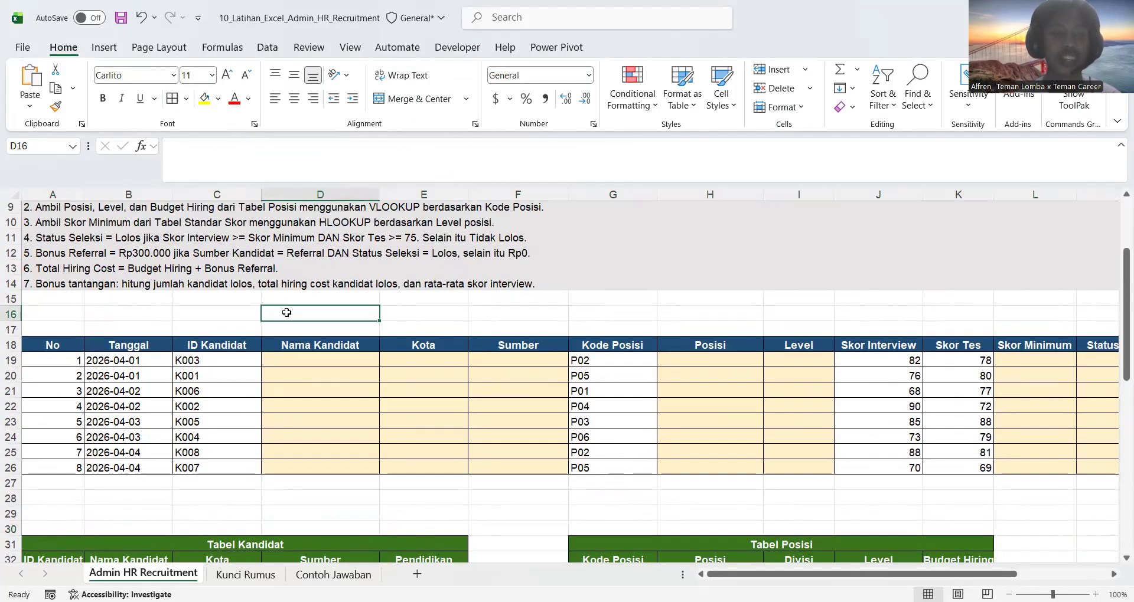
pyautogui.scroll(1, 286, 313)
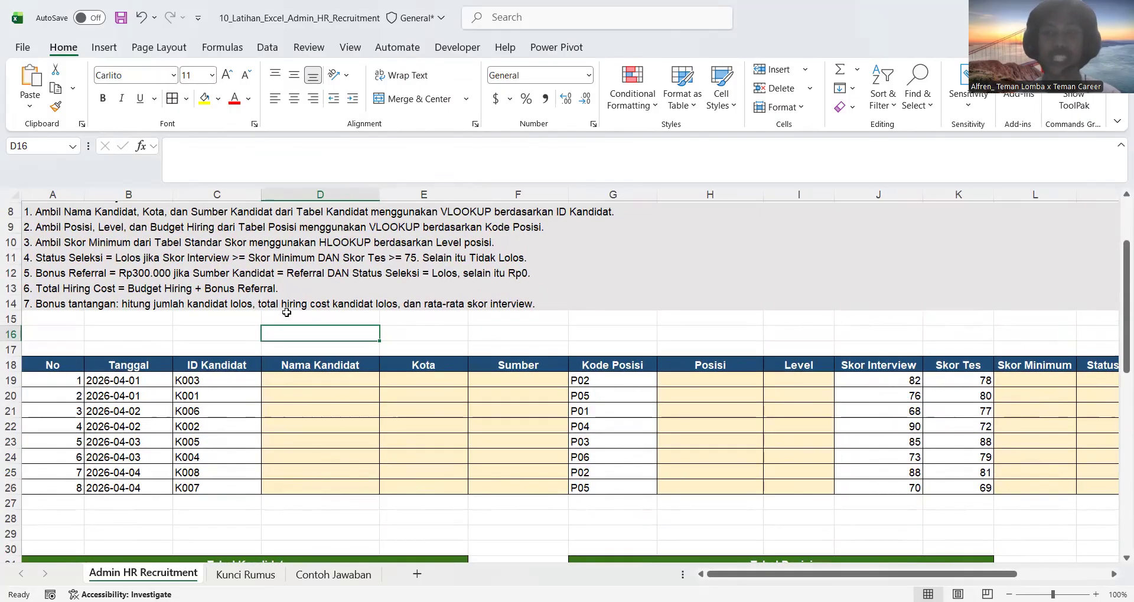
pyautogui.click(241, 332)
pyautogui.scroll(1, 239, 333)
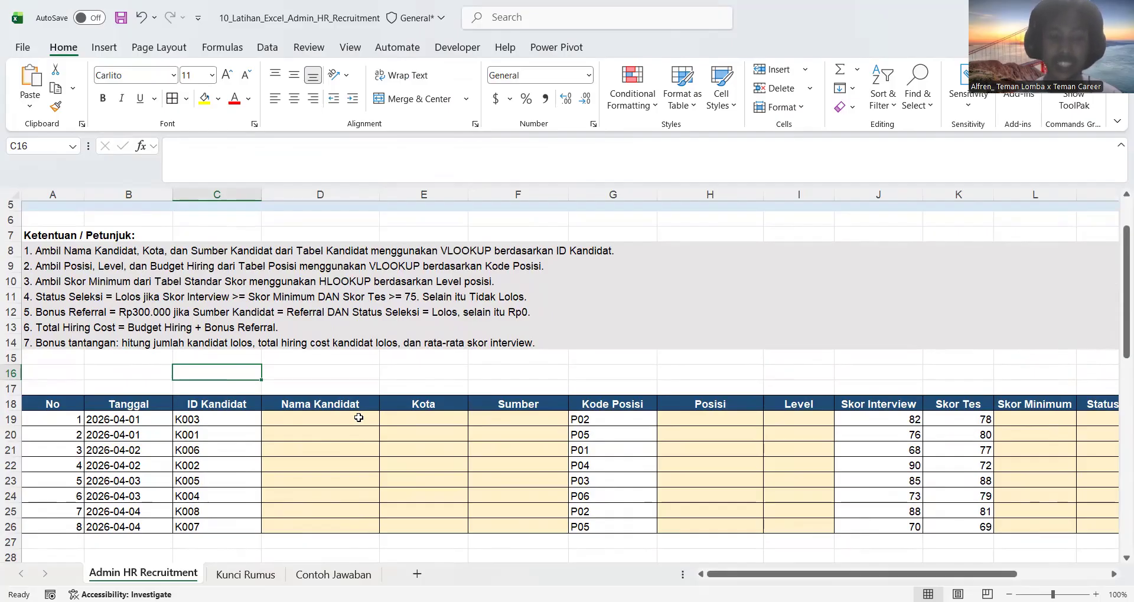
pyautogui.scroll(-5, 359, 418)
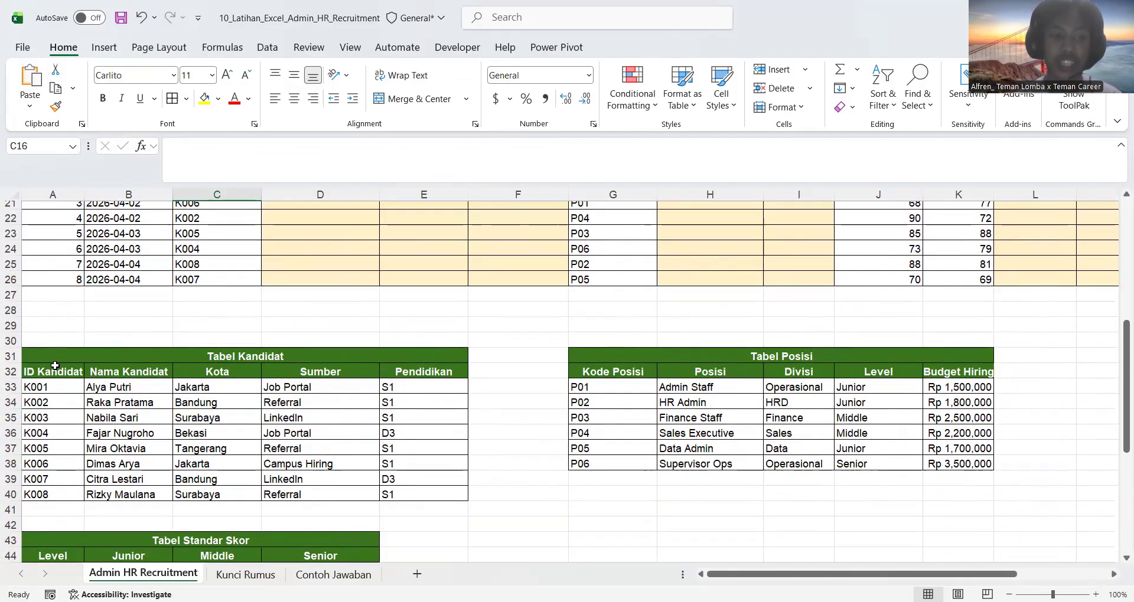
pyautogui.moveTo(50, 370); pyautogui.dragTo(50, 479)
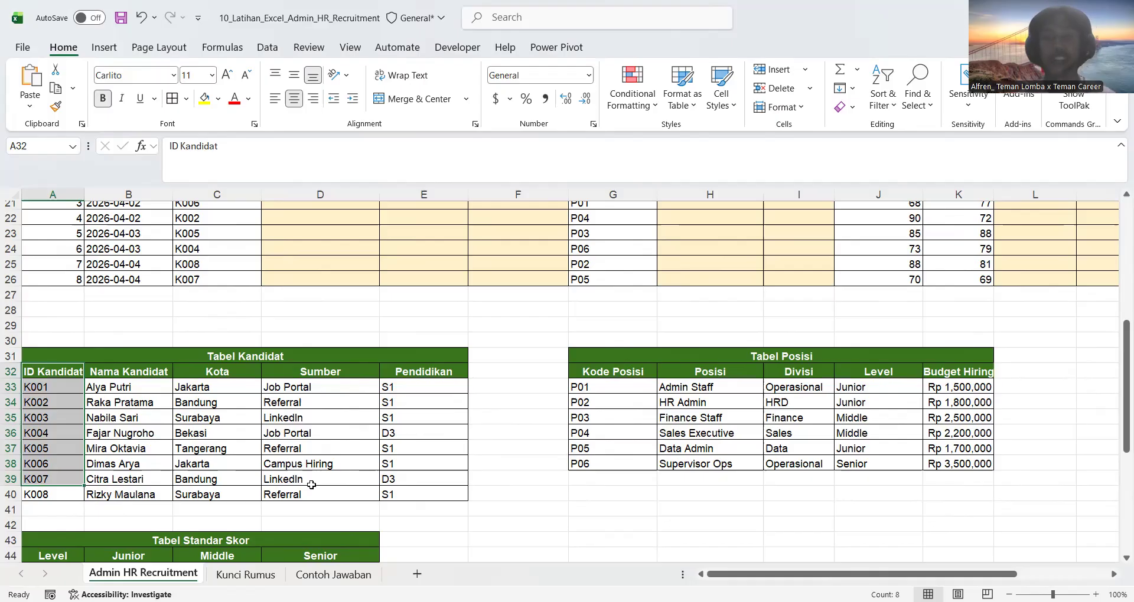
pyautogui.click(311, 341)
pyautogui.scroll(4, 313, 348)
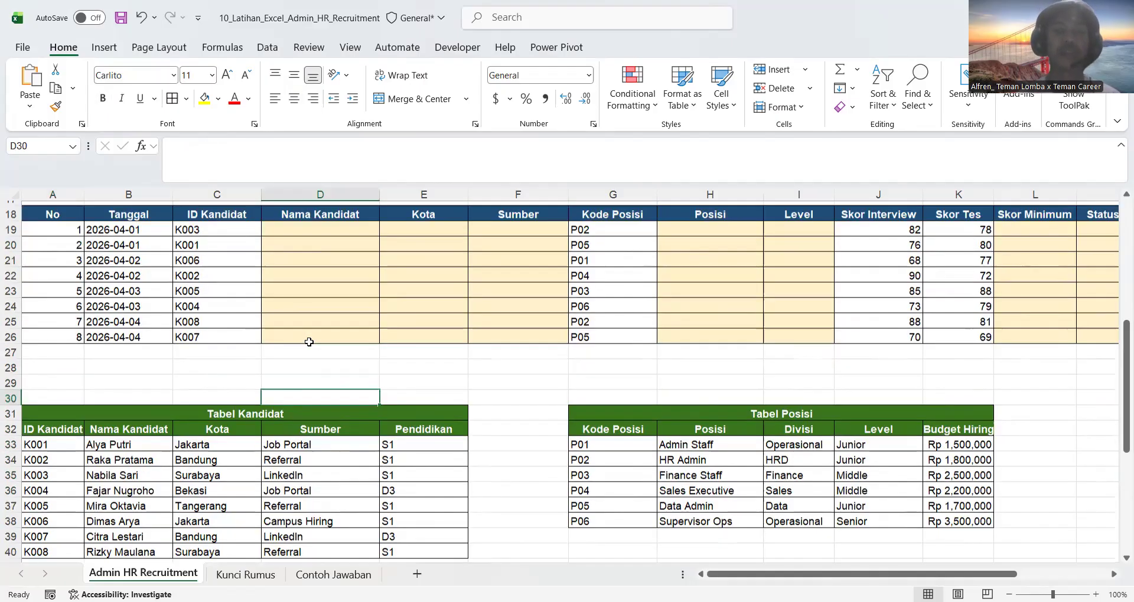
# - Begin a VLOOKUP formula in Nama Kandidat cell D19 with the candidate ID in C19 as the lookup value
pyautogui.click(325, 366)
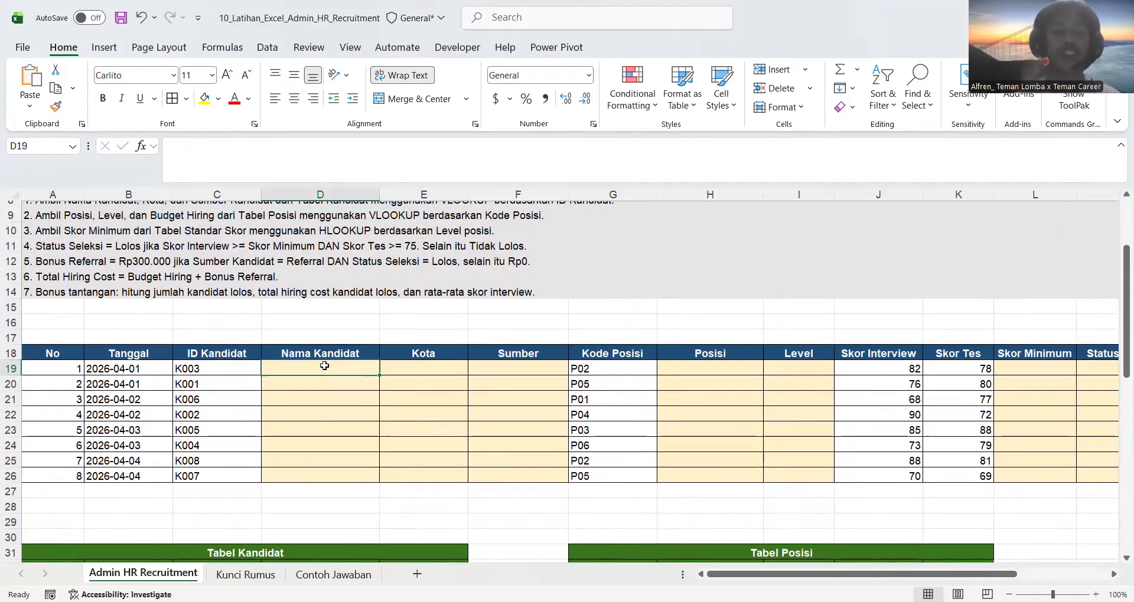
pyautogui.write('=VLOO')
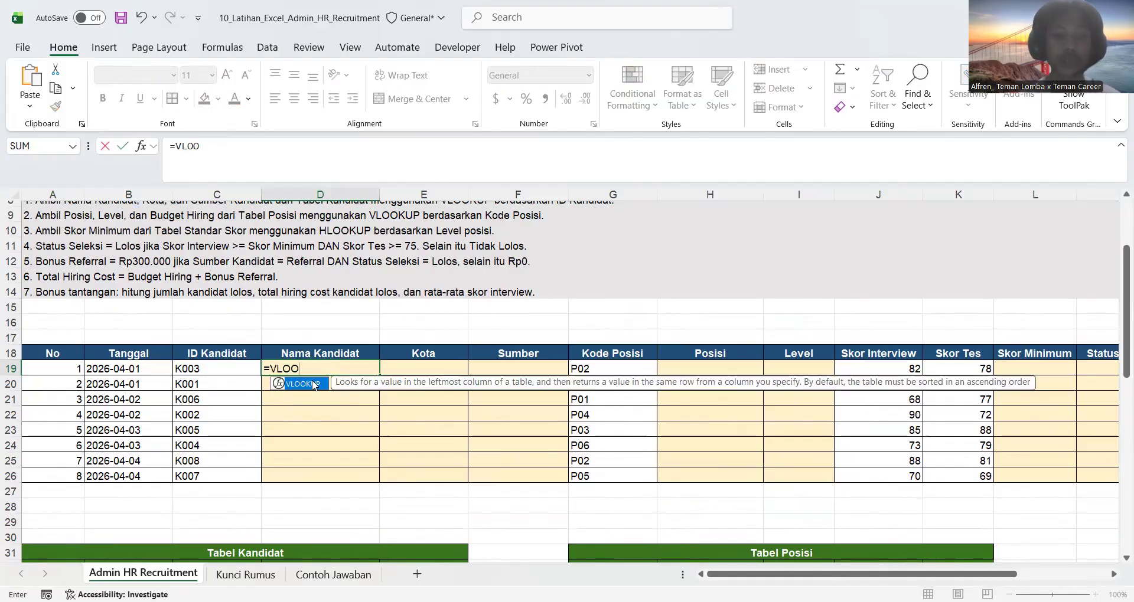
pyautogui.doubleClick(299, 384)
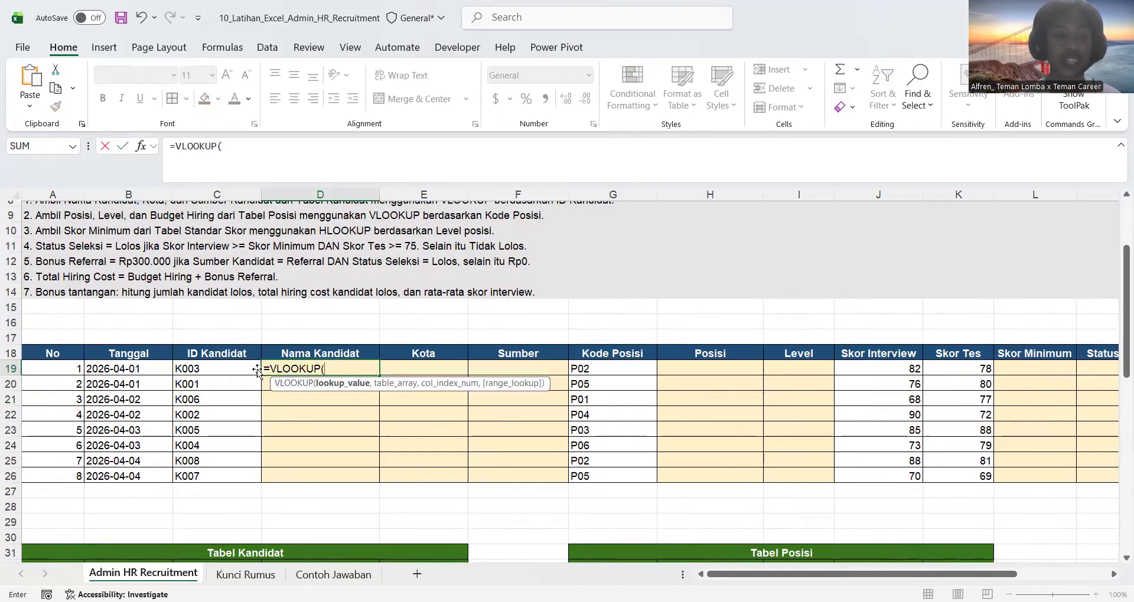
pyautogui.click(245, 369)
pyautogui.write(',')
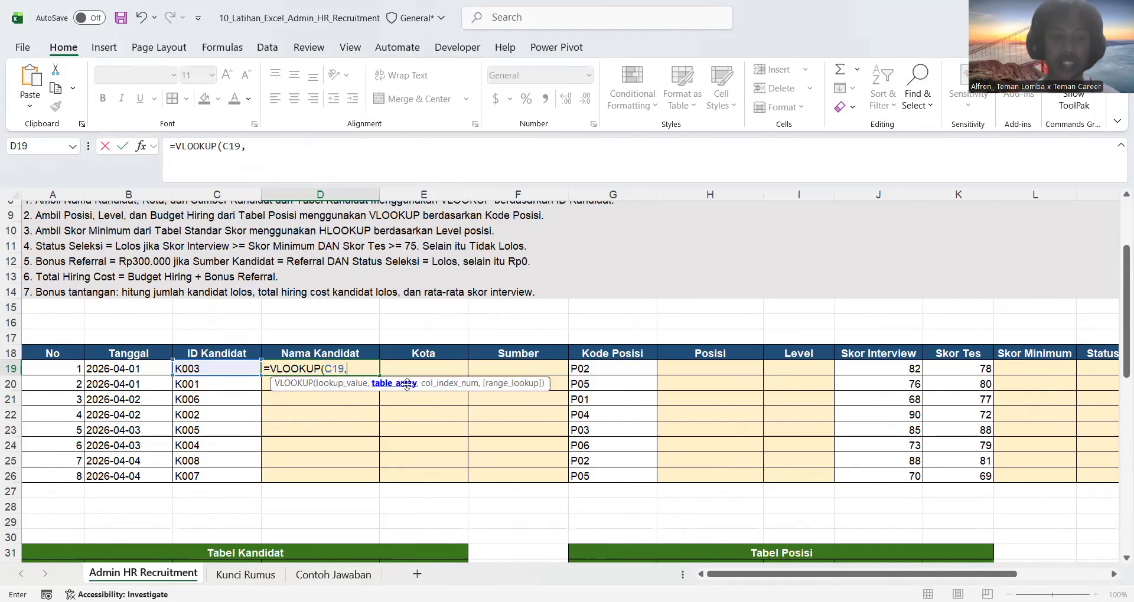
# - Give the D19 VLOOKUP the Tabel Kandidat range, headers included, as its table array, locked as $A$32:$E$40
pyautogui.scroll(-2, 359, 467)
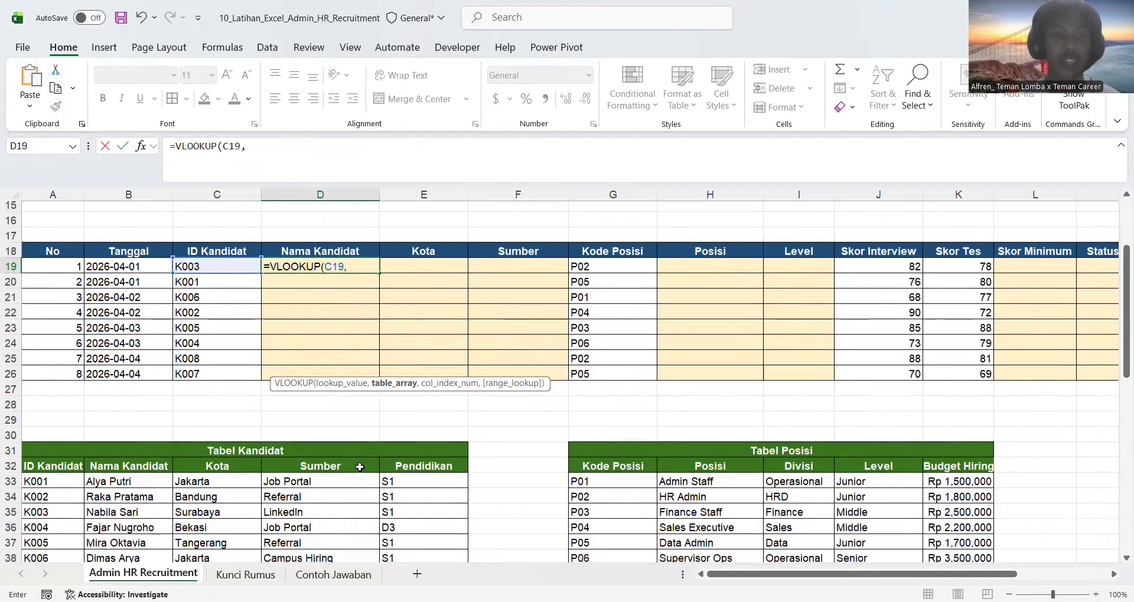
pyautogui.scroll(-3, 360, 467)
pyautogui.click(52, 323)
pyautogui.keyDown('shift'); pyautogui.click(391, 442); pyautogui.keyUp('shift')
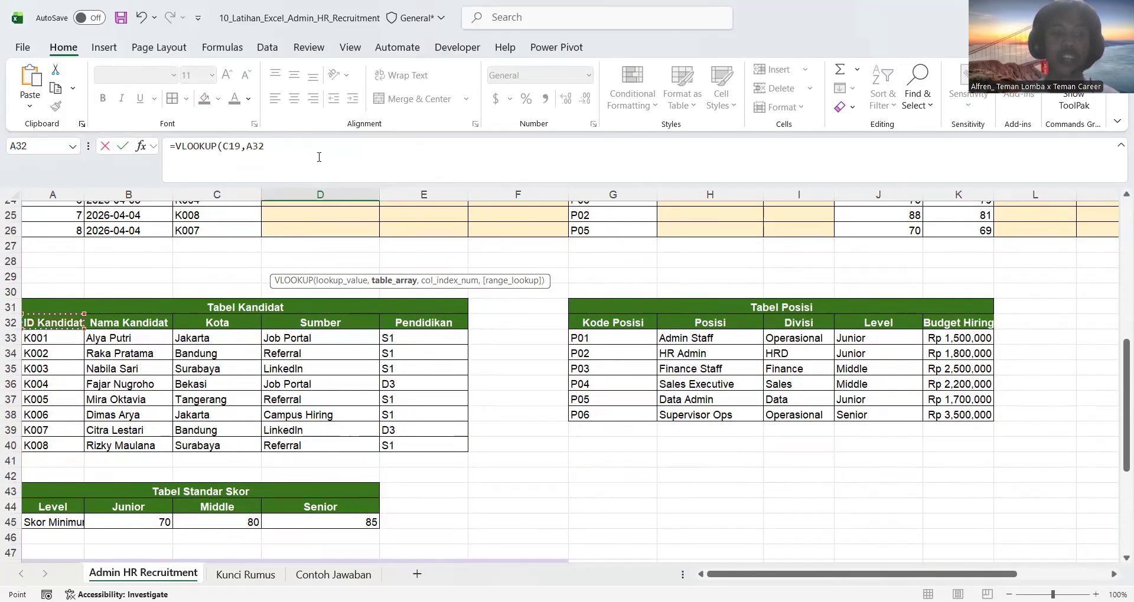
pyautogui.moveTo(288, 148); pyautogui.dragTo(248, 149)
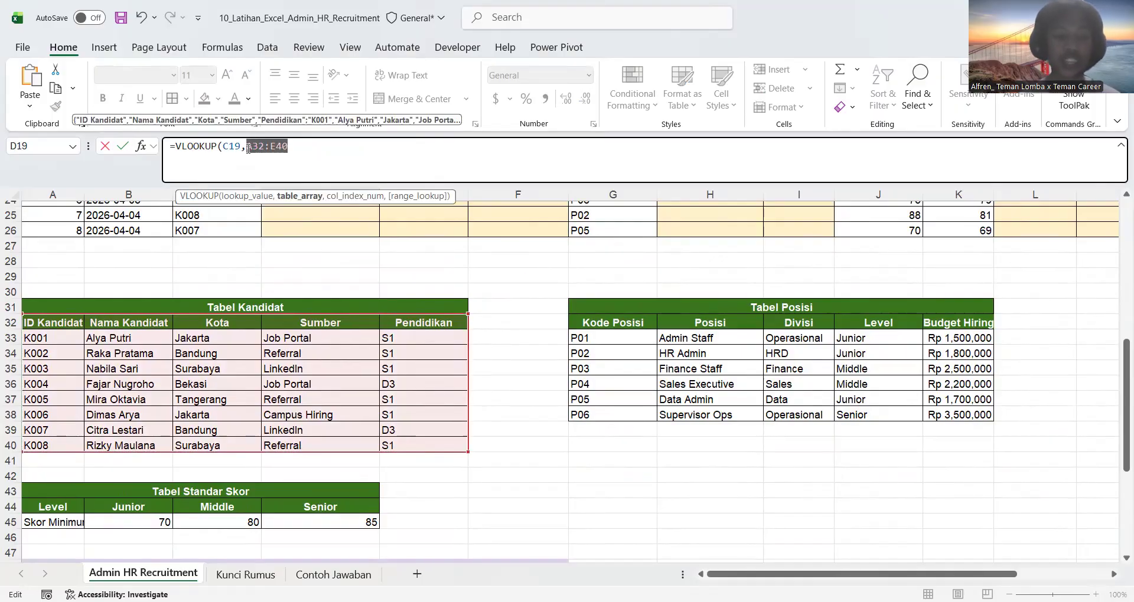
pyautogui.press('F4')
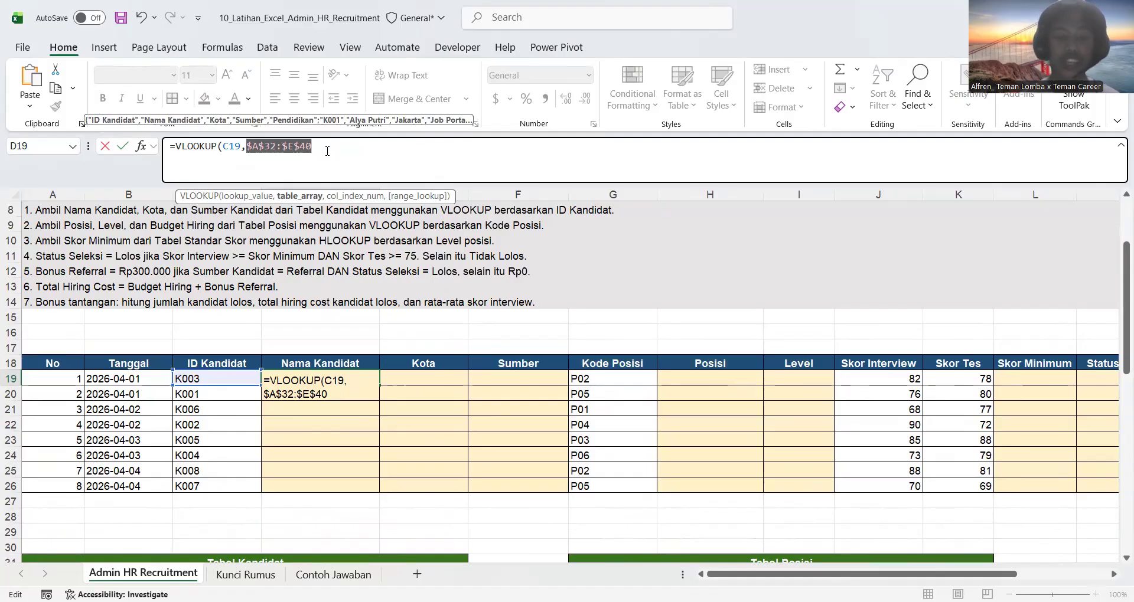
pyautogui.write(',')
# - Complete the D19 VLOOKUP with column index 2 and FALSE for an exact match
pyautogui.scroll(-3, 311, 375)
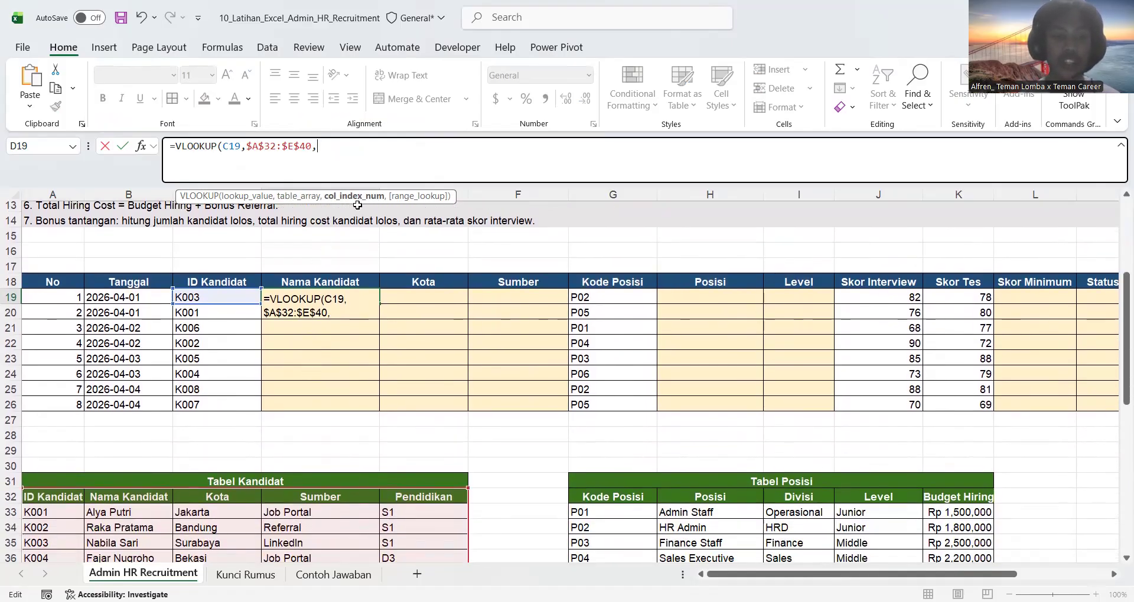
pyautogui.scroll(-1, 278, 397)
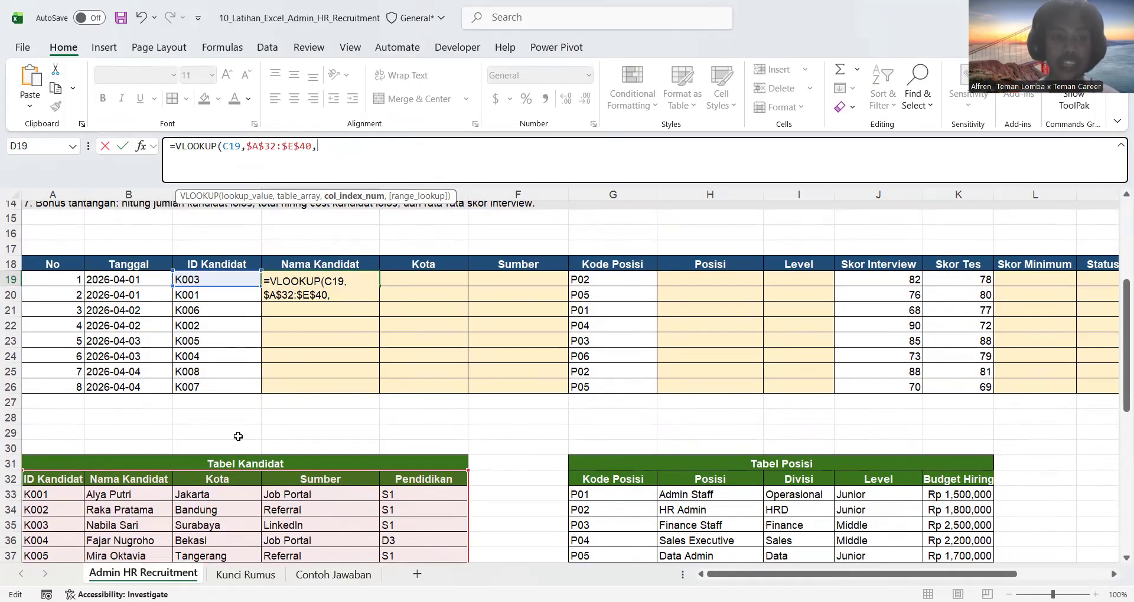
pyautogui.scroll(-3, 79, 477)
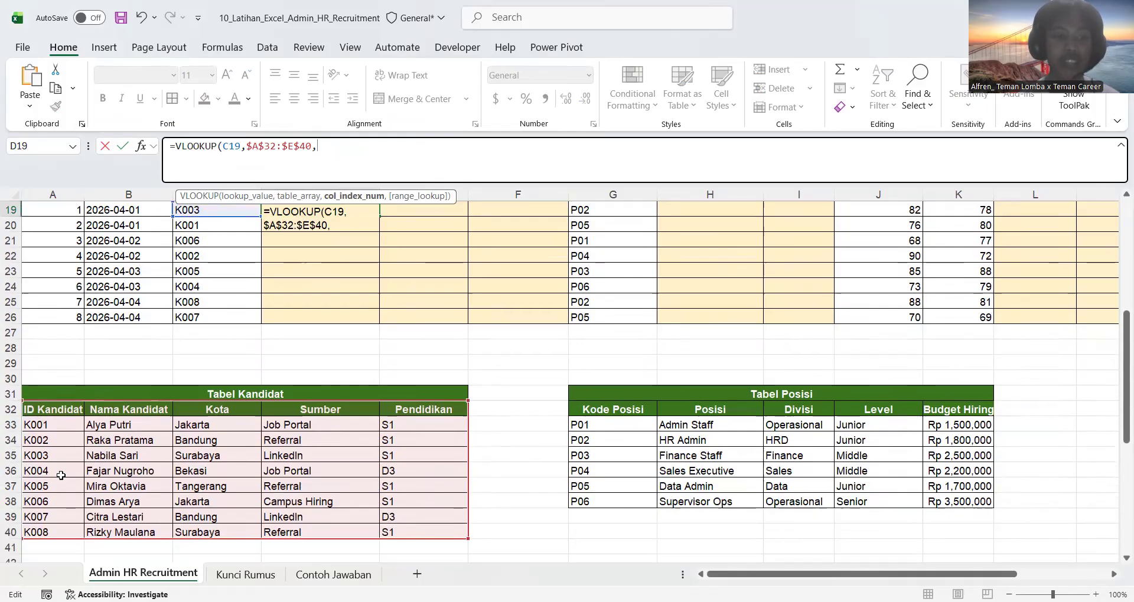
pyautogui.write('2,')
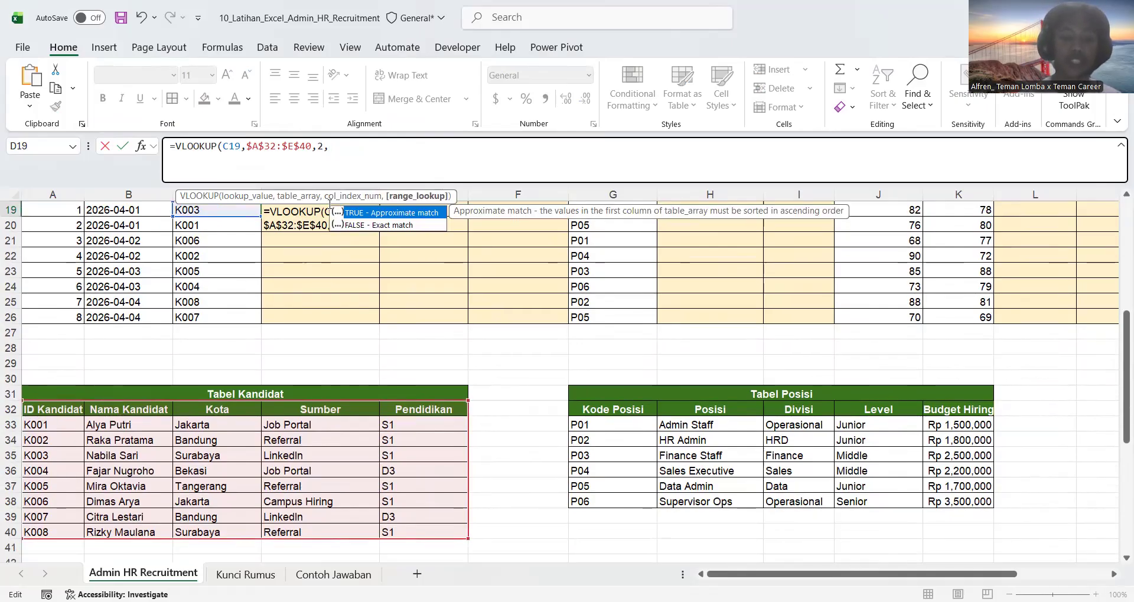
pyautogui.write('FL')
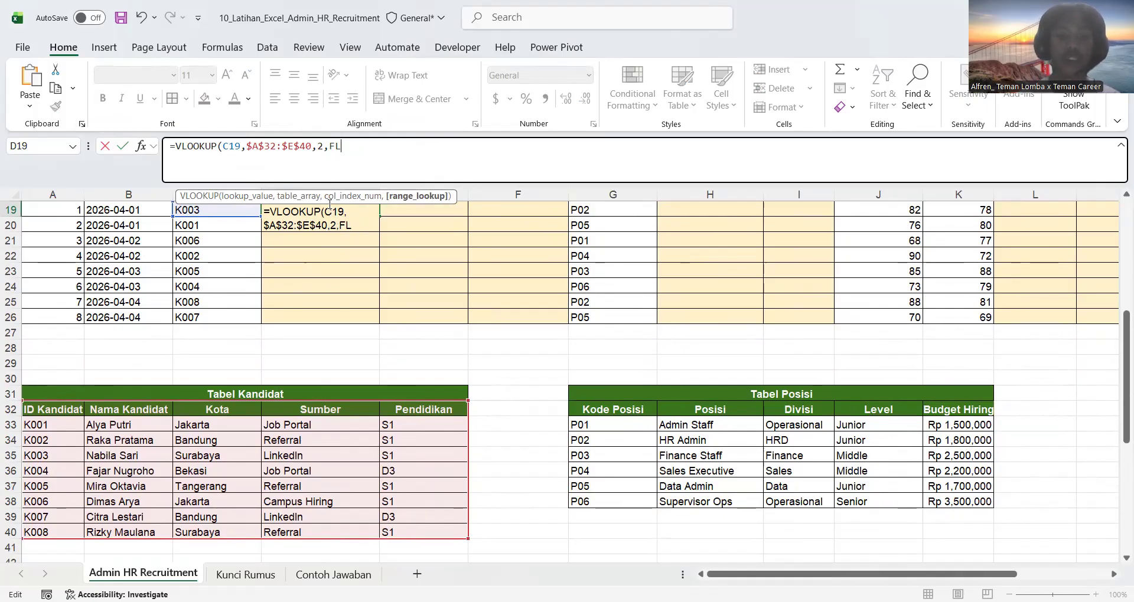
pyautogui.press('BackSpace')
pyautogui.write('ALSE')
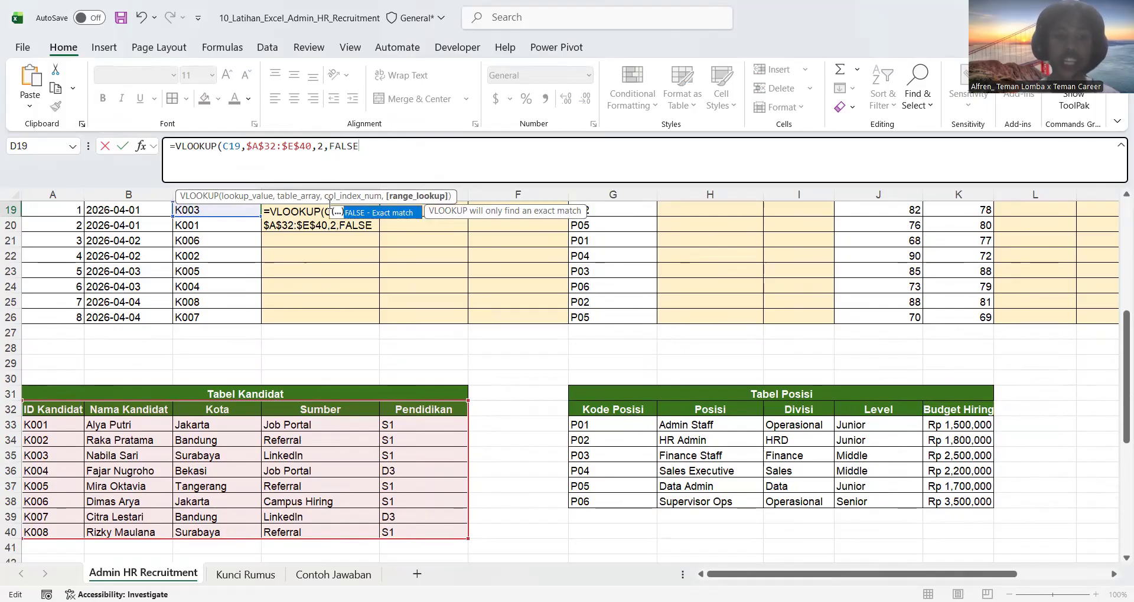
pyautogui.press('Return')
# - Fill the Nama Kandidat formula from D19 down to D26
pyautogui.scroll(1, 329, 212)
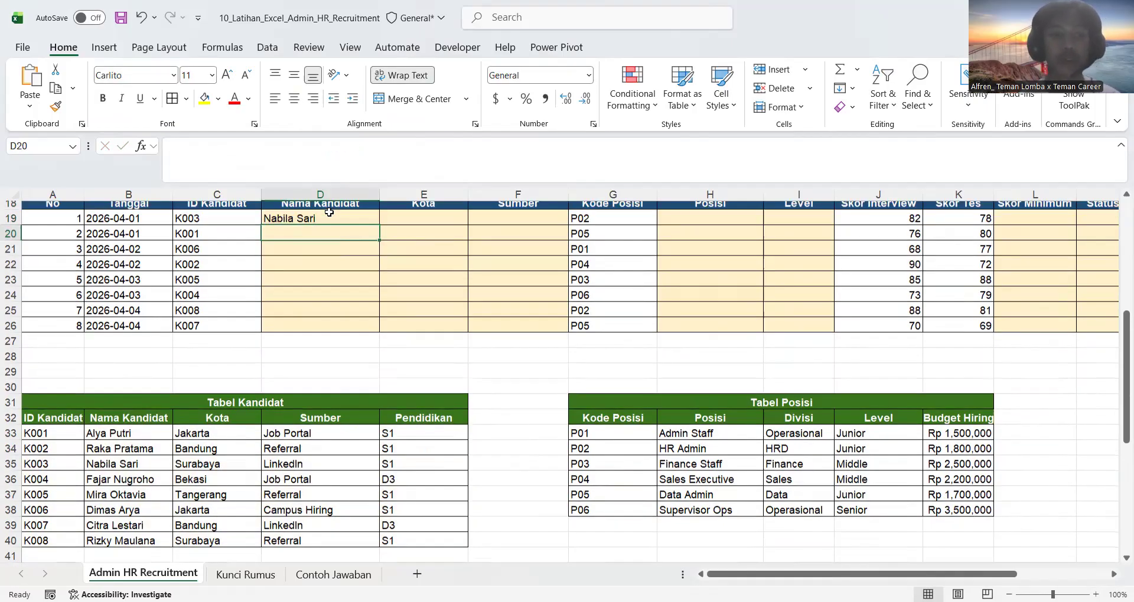
pyautogui.scroll(1, 329, 212)
pyautogui.click(339, 261)
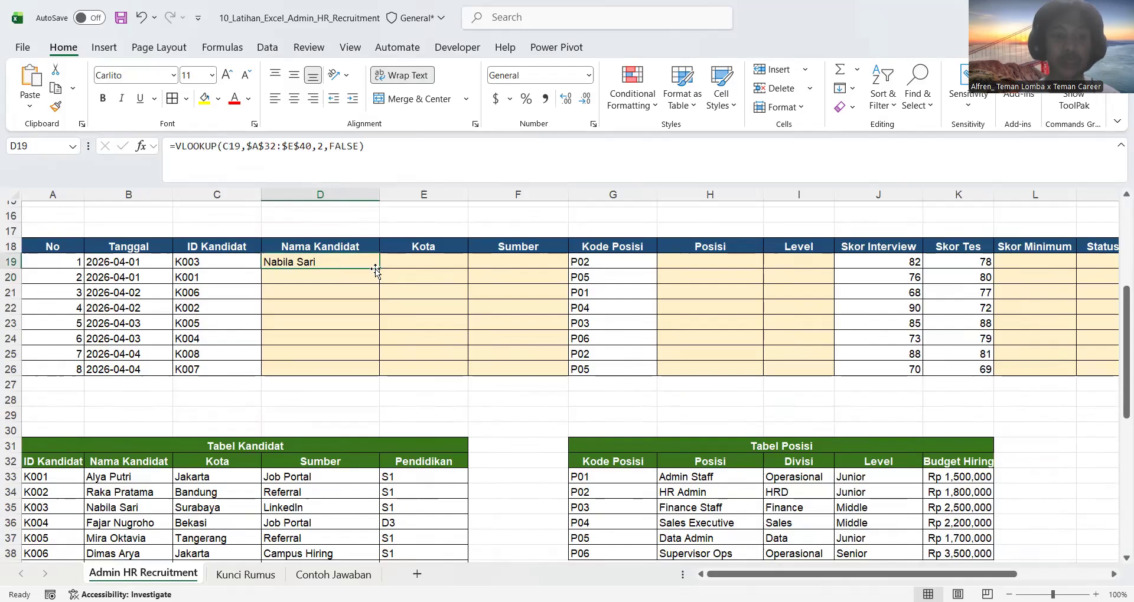
pyautogui.moveTo(378, 268); pyautogui.dragTo(372, 370)
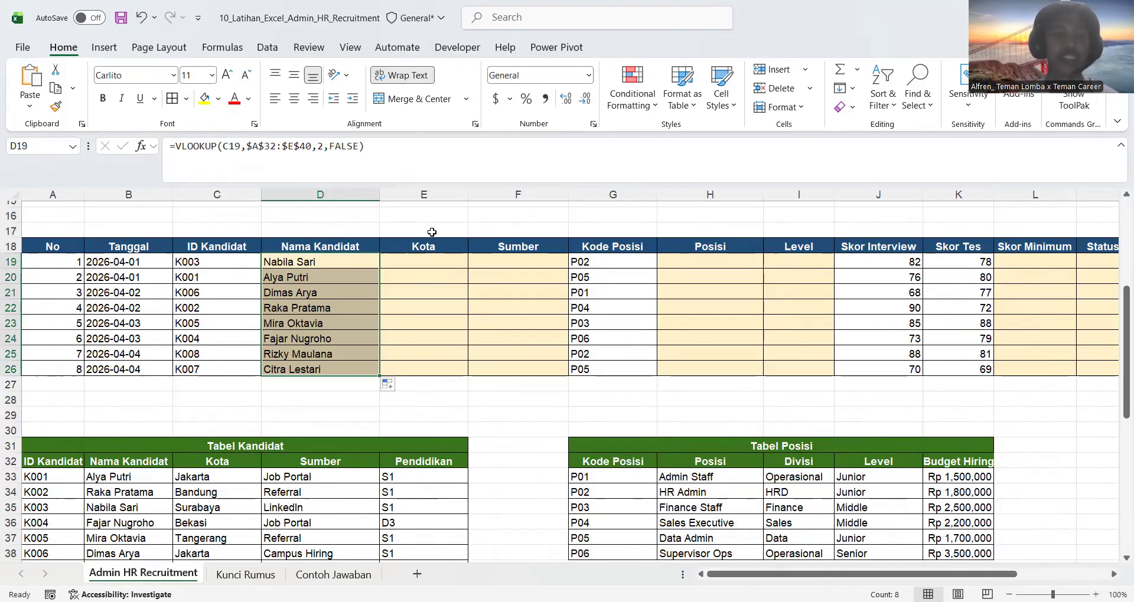
# - Begin a VLOOKUP formula in Kota cell E19 with the candidate ID in C19 as the lookup value
pyautogui.click(425, 262)
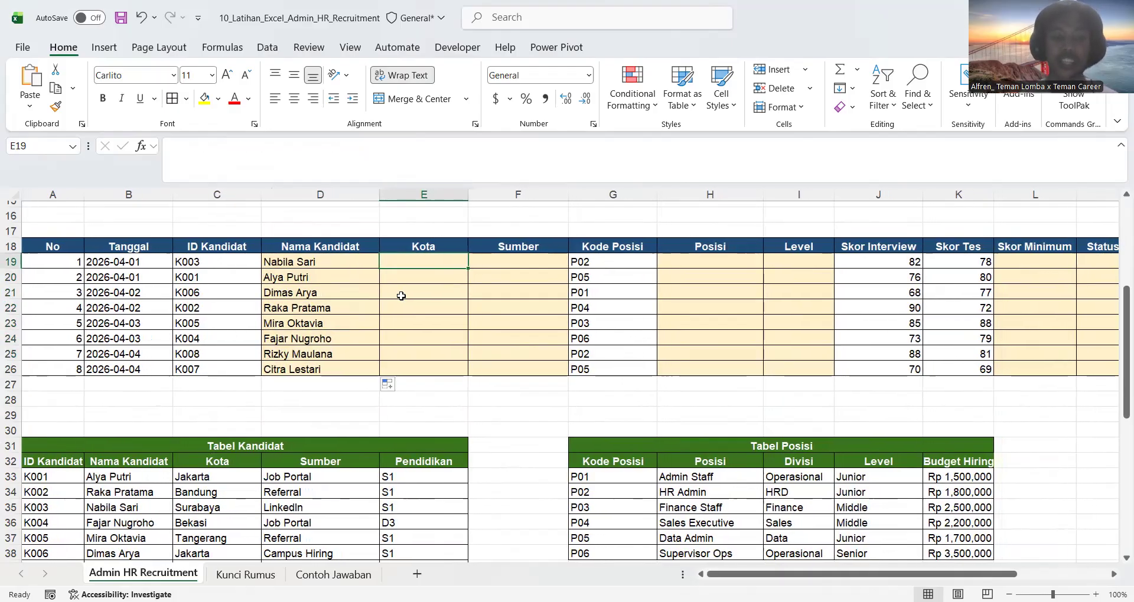
pyautogui.write('=V')
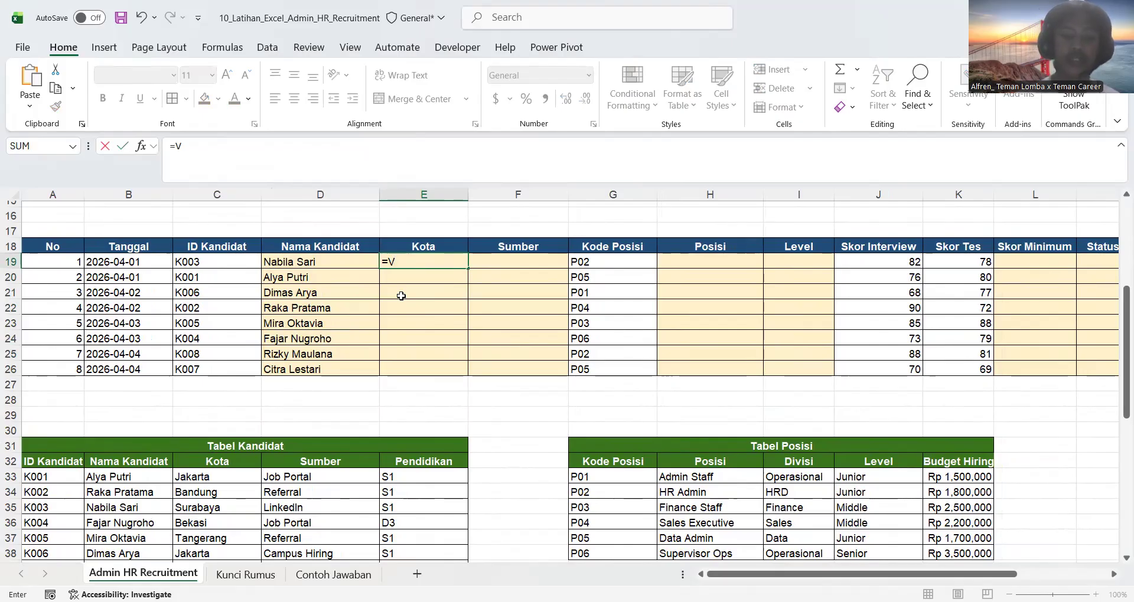
pyautogui.write('LOO')
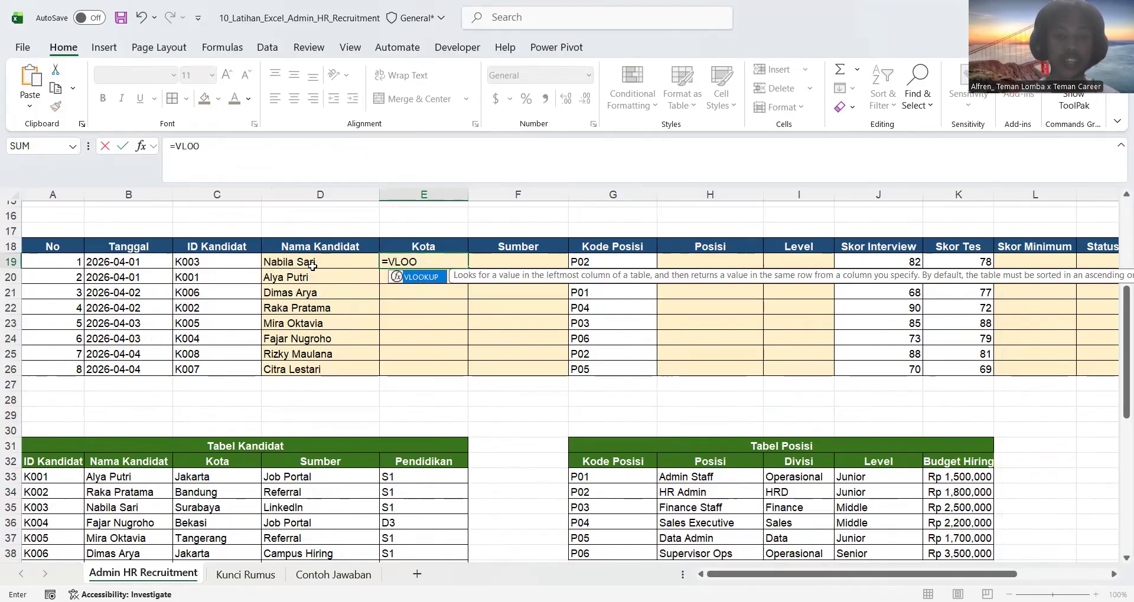
pyautogui.press('Tab')
pyautogui.click(224, 264)
pyautogui.write(',')
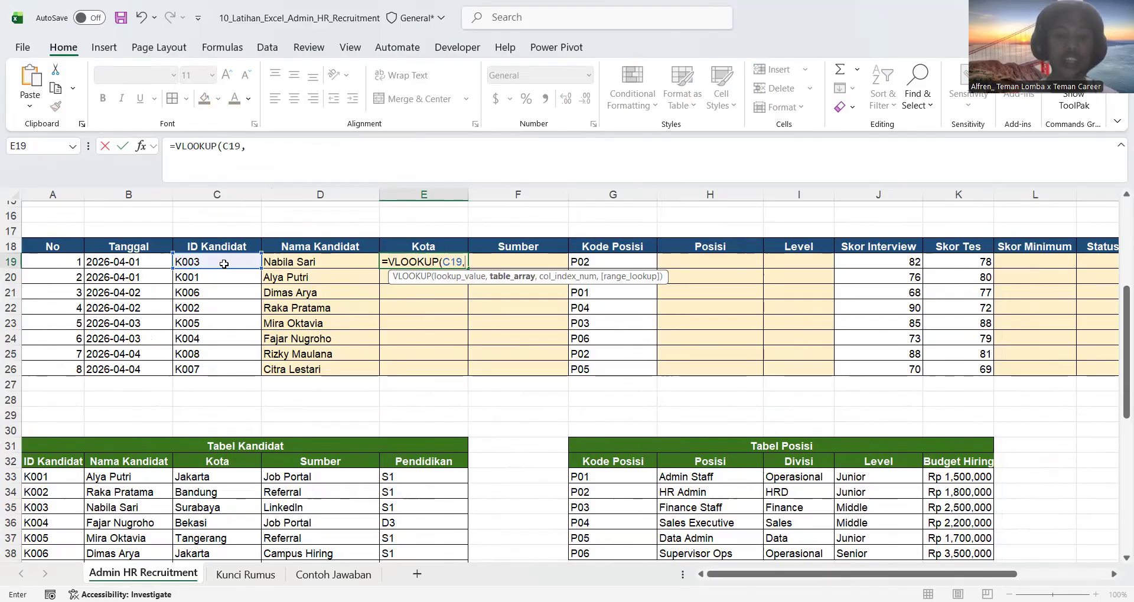
# - Give the E19 VLOOKUP the Tabel Kandidat range, headers included, as its table array, locked as $A$32:$E$40
pyautogui.scroll(-5, 224, 264)
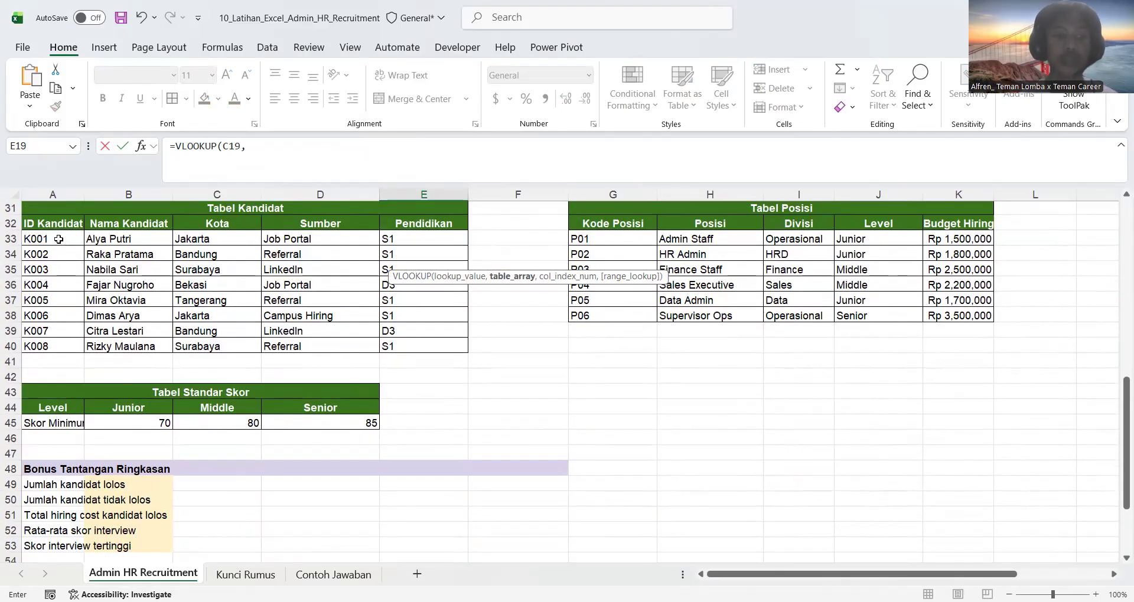
pyautogui.click(54, 224)
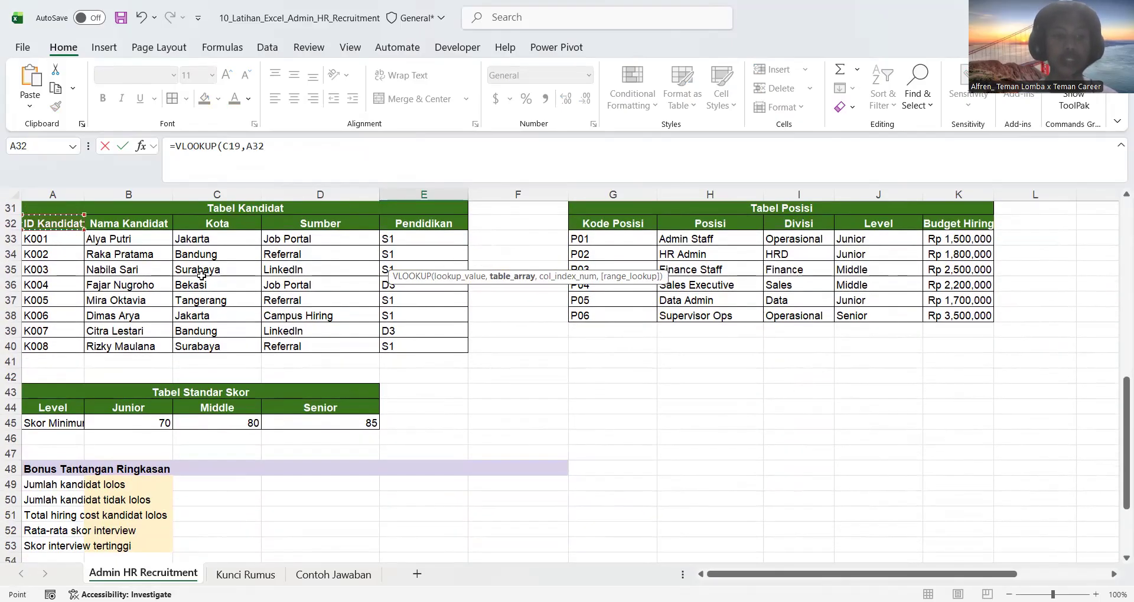
pyautogui.keyDown('shift'); pyautogui.click(417, 345); pyautogui.keyUp('shift')
pyautogui.moveTo(295, 147); pyautogui.dragTo(248, 147)
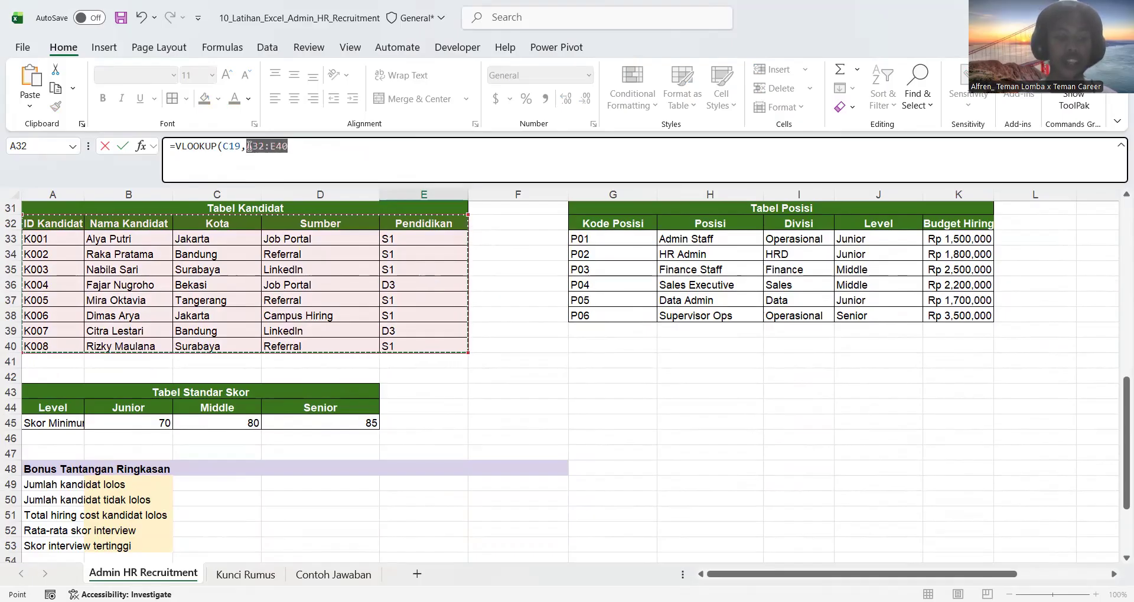
pyautogui.press('F4')
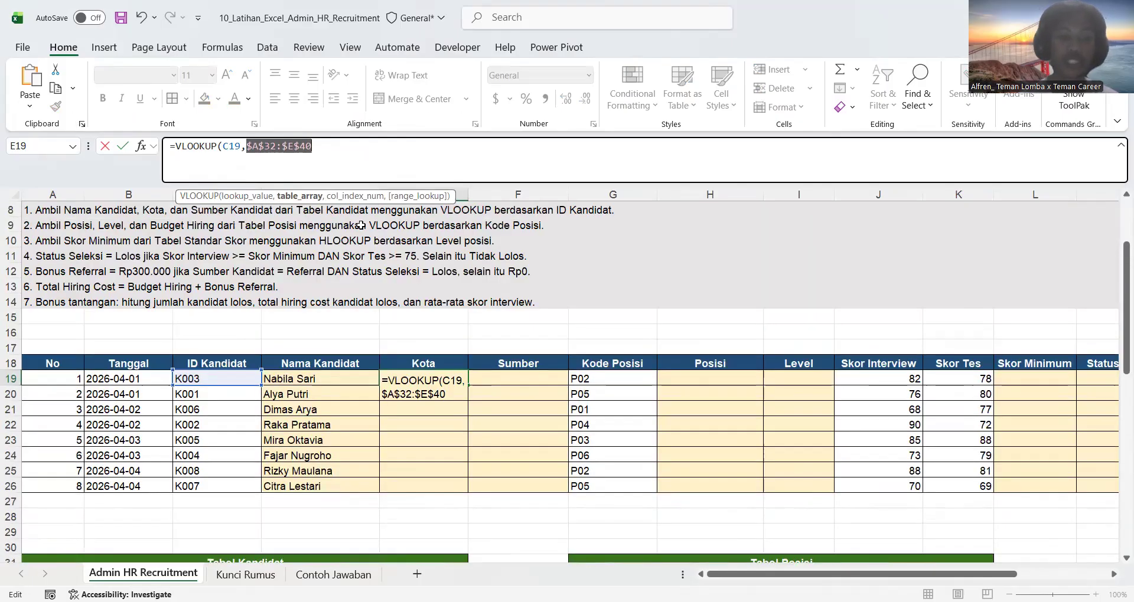
pyautogui.click(336, 151)
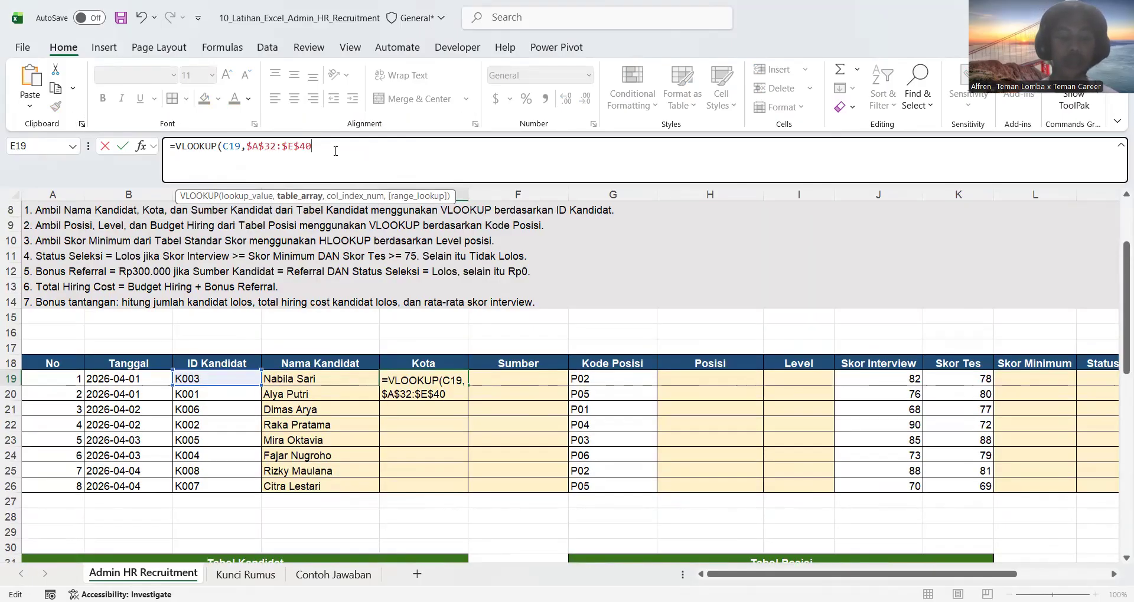
pyautogui.write(',')
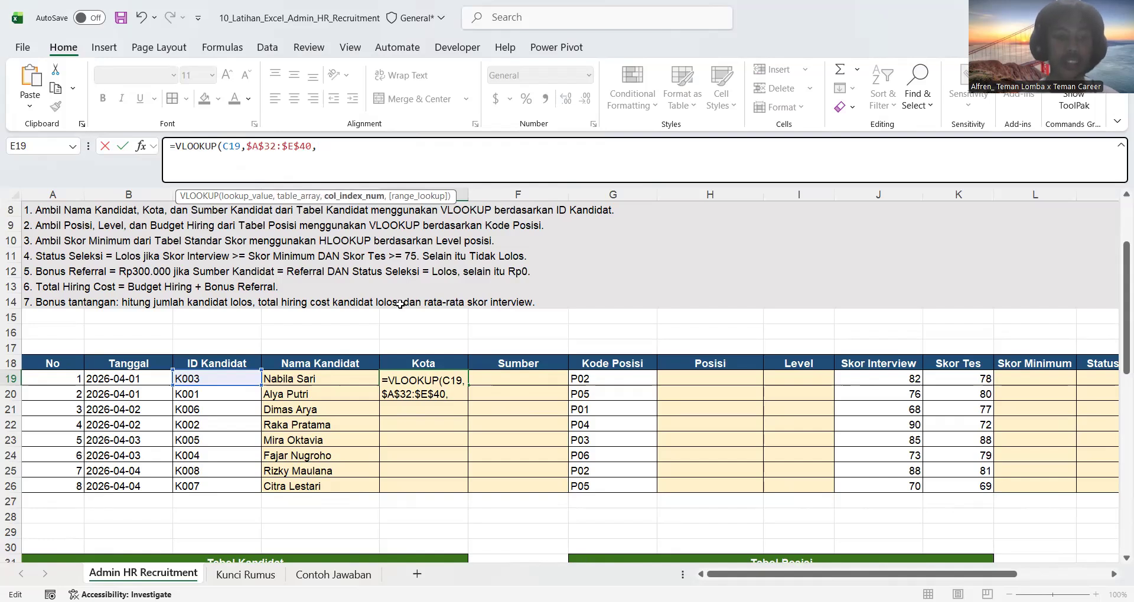
# - Complete the E19 VLOOKUP with column index 3 and FALSE for an exact match, and fill it down to E26
pyautogui.scroll(-3, 399, 304)
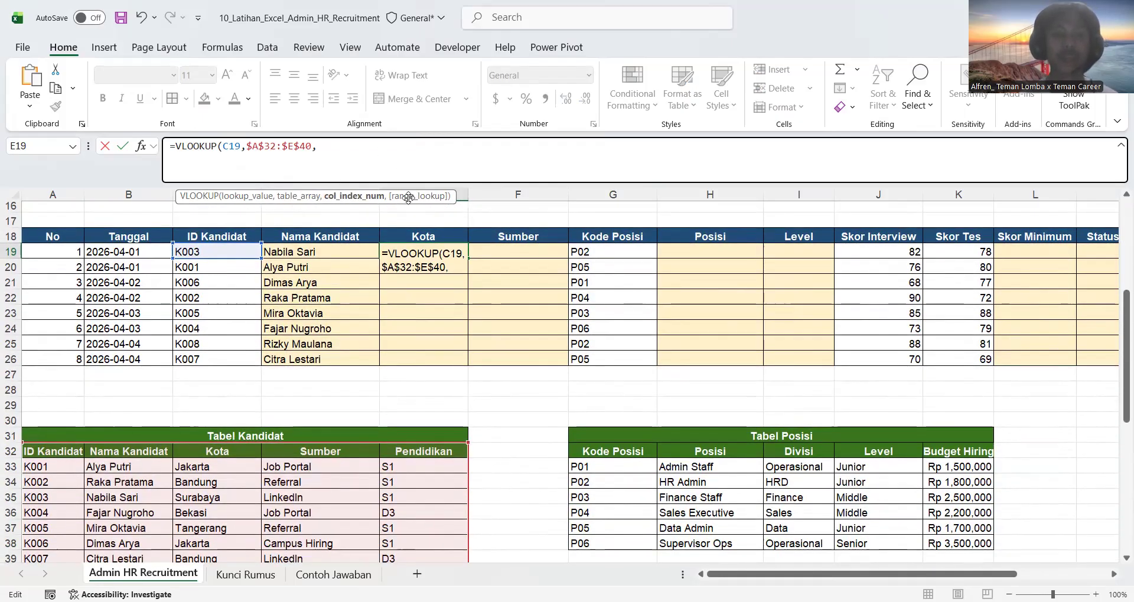
pyautogui.write('3')
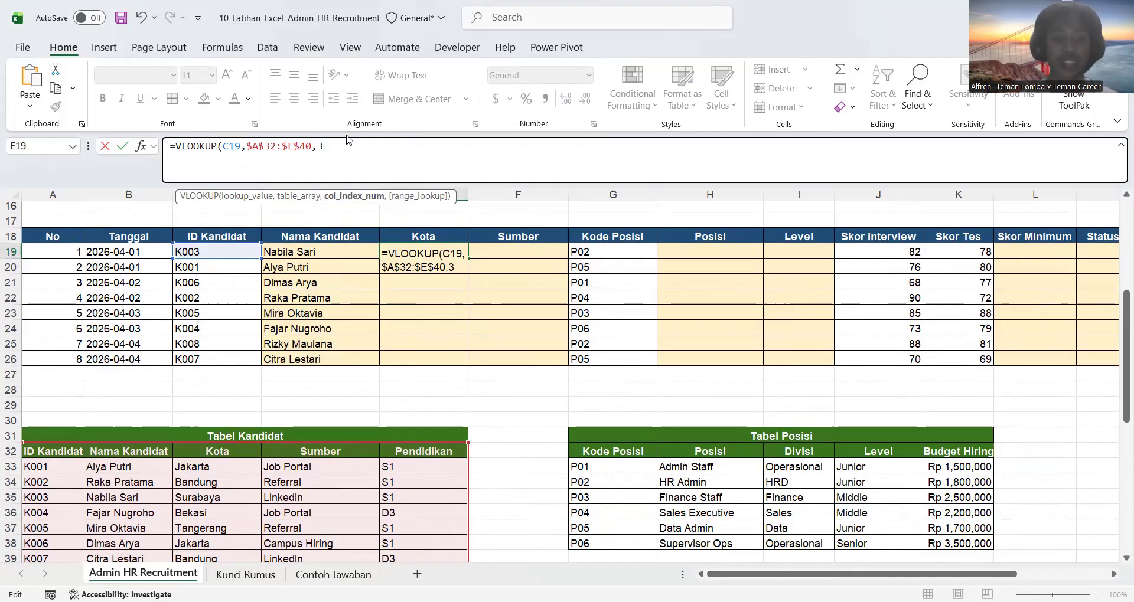
pyautogui.write(',FALSE')
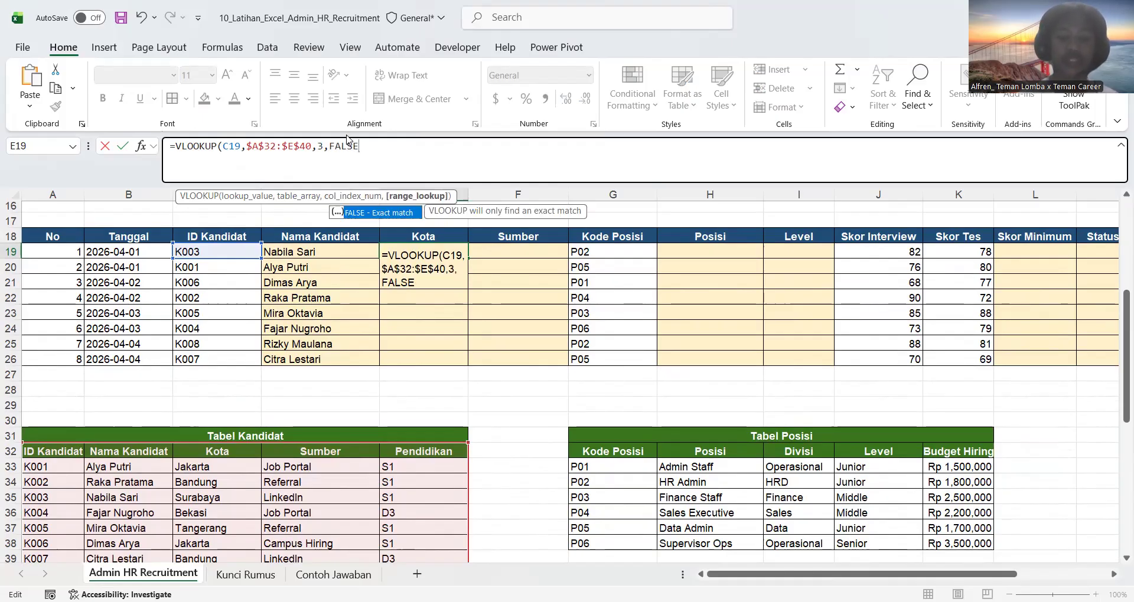
pyautogui.press('Return')
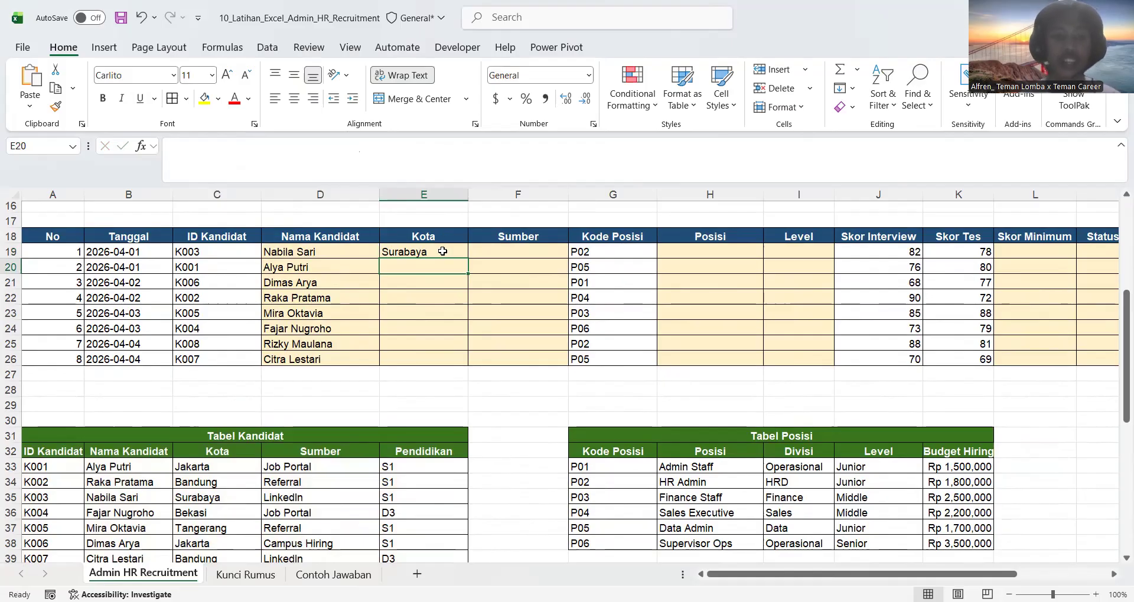
pyautogui.click(443, 252)
pyautogui.moveTo(467, 258); pyautogui.dragTo(463, 365)
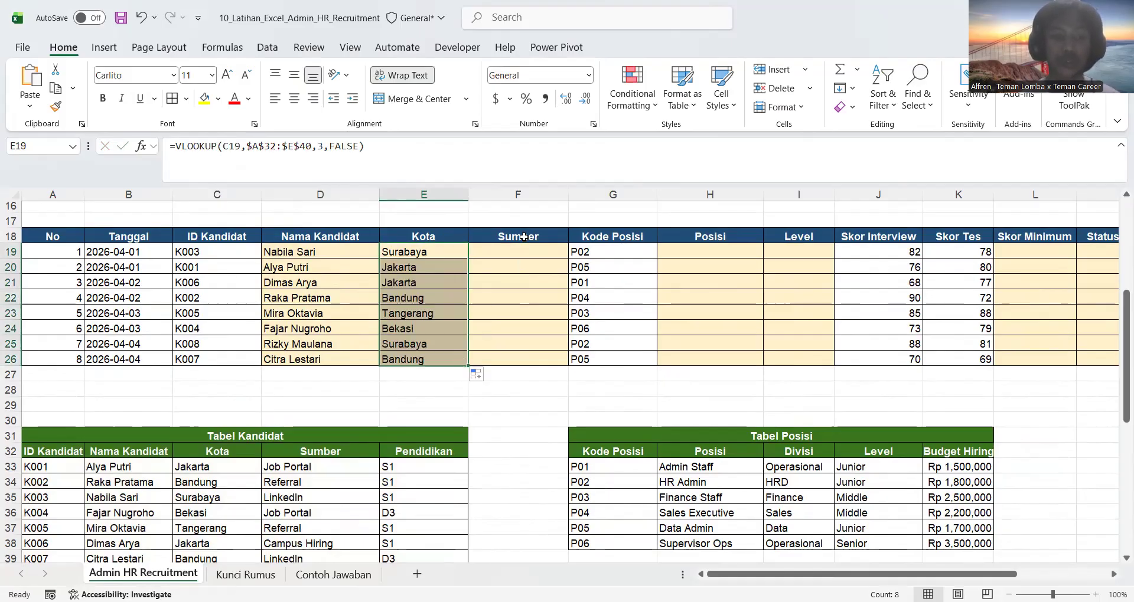
# - Copy the formula text of Kota cell E19 unchanged into Sumber cell F19
pyautogui.scroll(-3, 363, 486)
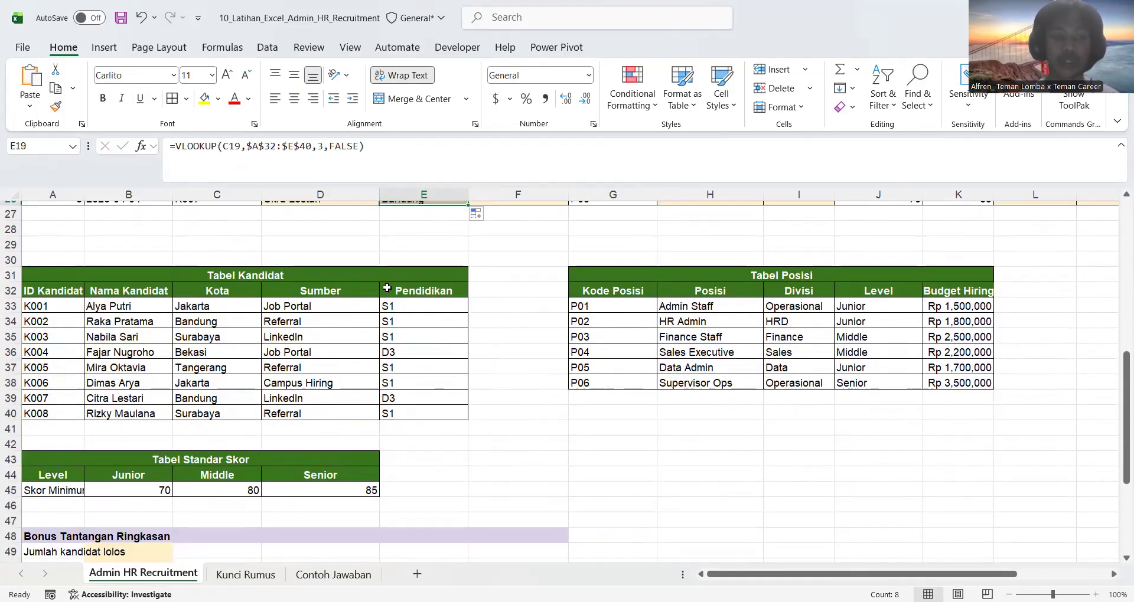
pyautogui.scroll(4, 387, 288)
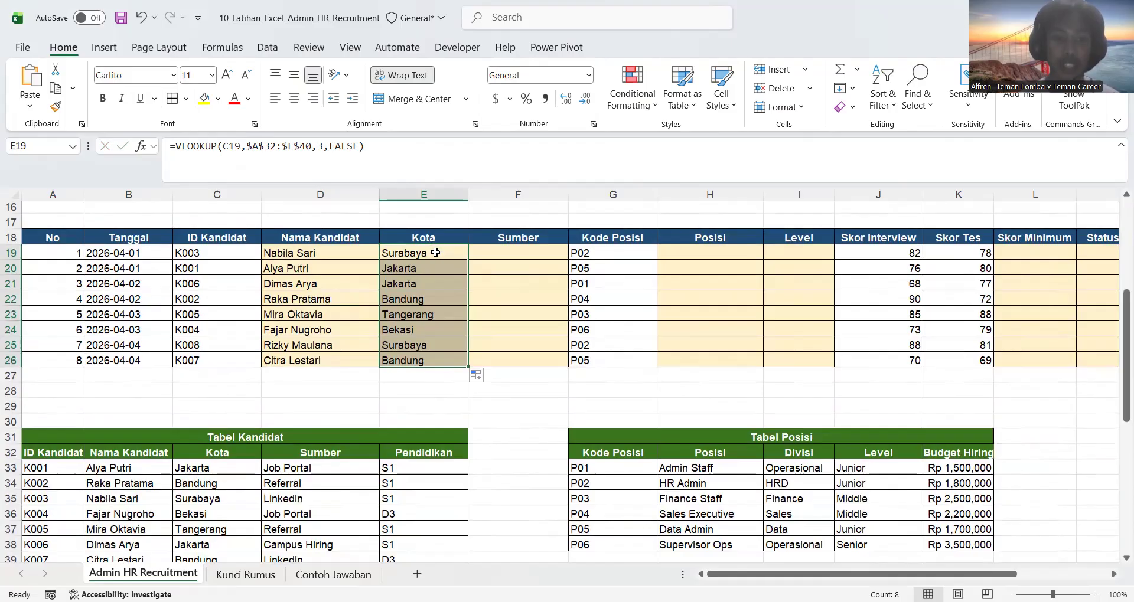
pyautogui.doubleClick(435, 253)
pyautogui.press('Return')
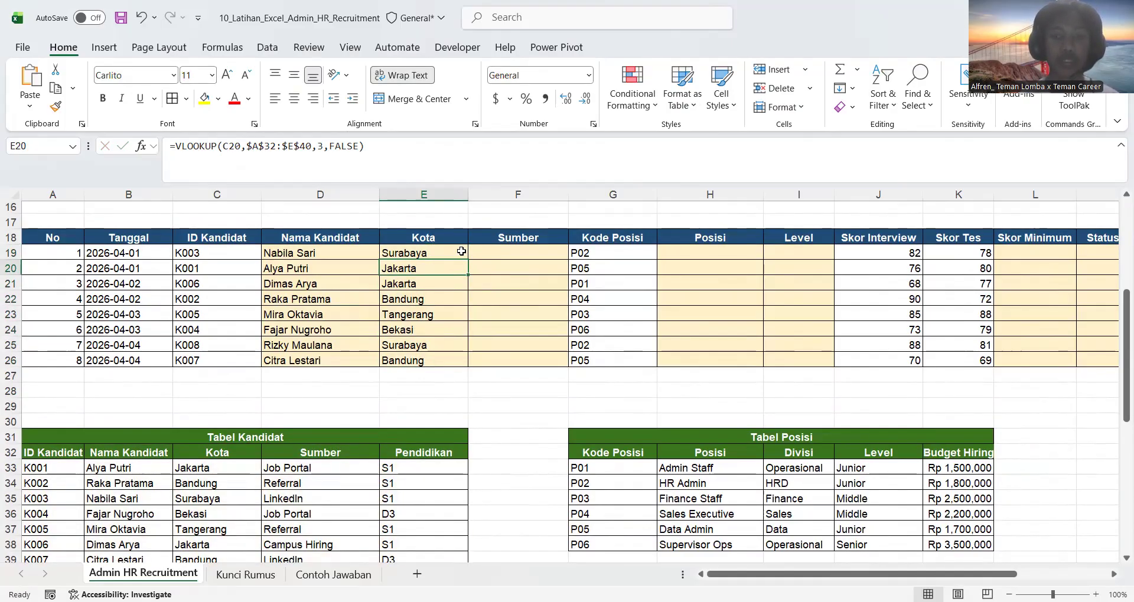
pyautogui.doubleClick(479, 253)
pyautogui.write('=VLOOKUP(C19,$A$32:$E$40,3,FALSE)')
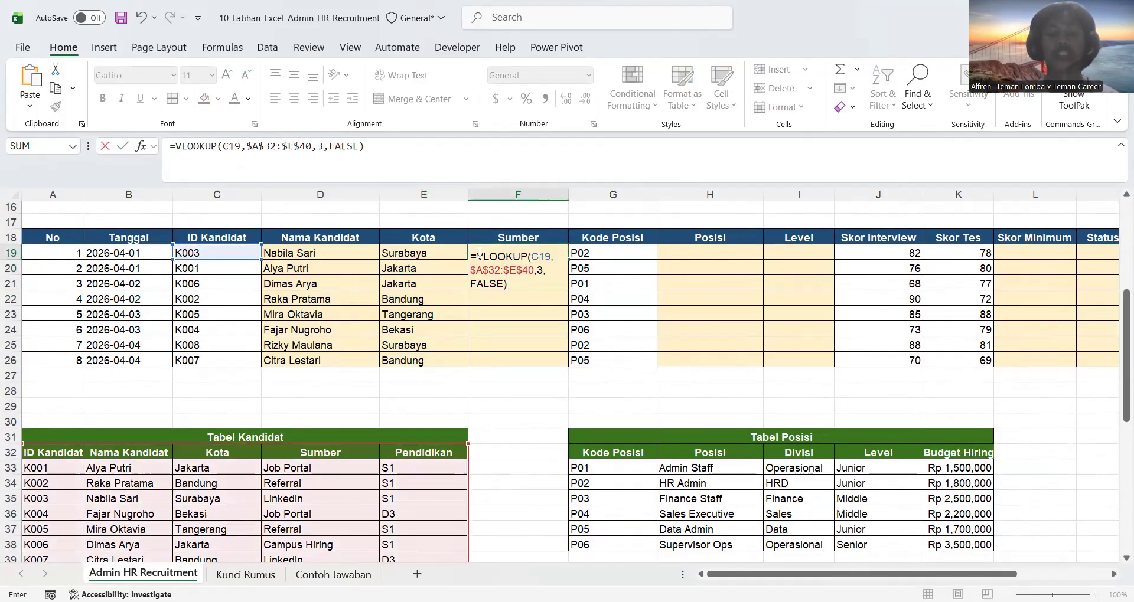
# - Change the F19 VLOOKUP's column index to 4 and fill the Sumber formula down to F26
pyautogui.click(544, 271)
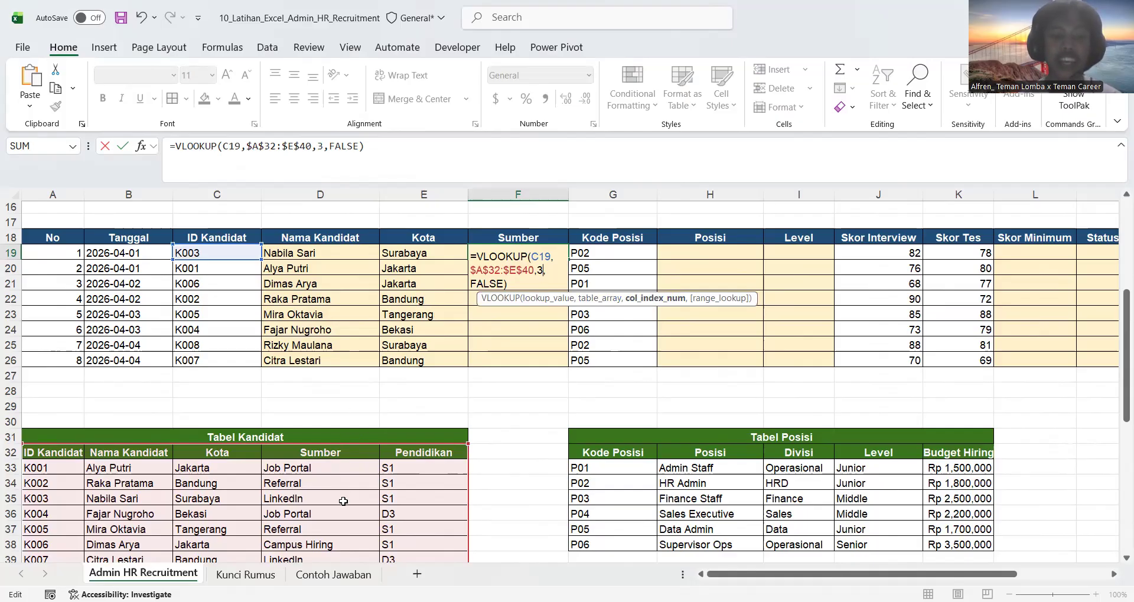
pyautogui.press('BackSpace')
pyautogui.write('4')
pyautogui.press('Return')
pyautogui.click(523, 253)
pyautogui.moveTo(564, 260); pyautogui.dragTo(565, 368)
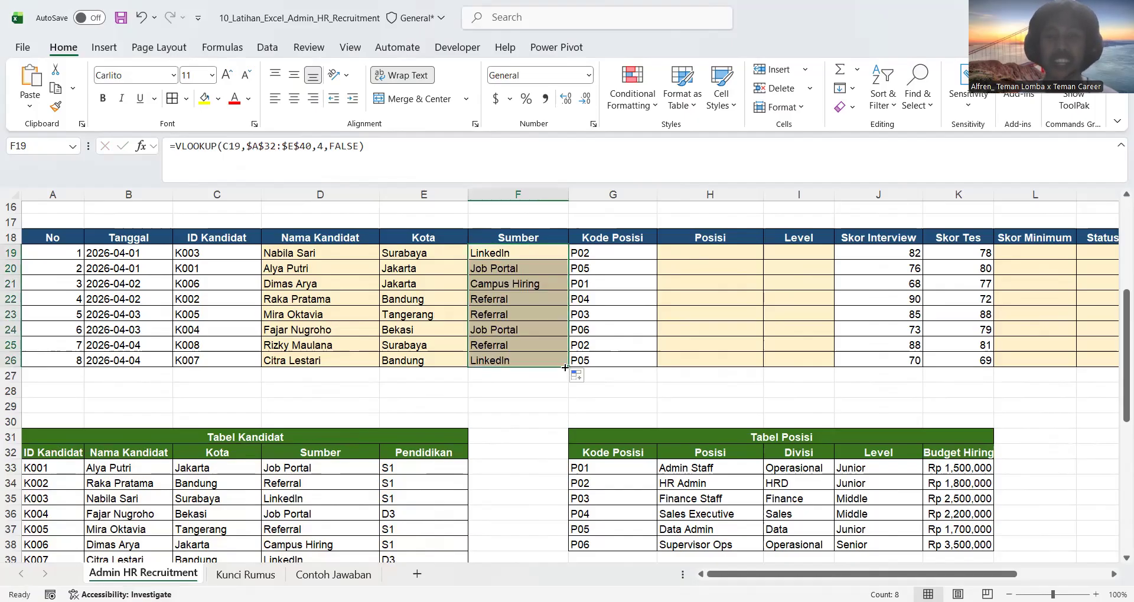
# - Review the exercise instructions for Posisi, Level and Budget Hiring, and examine the columns of Tabel Posisi
pyautogui.click(623, 390)
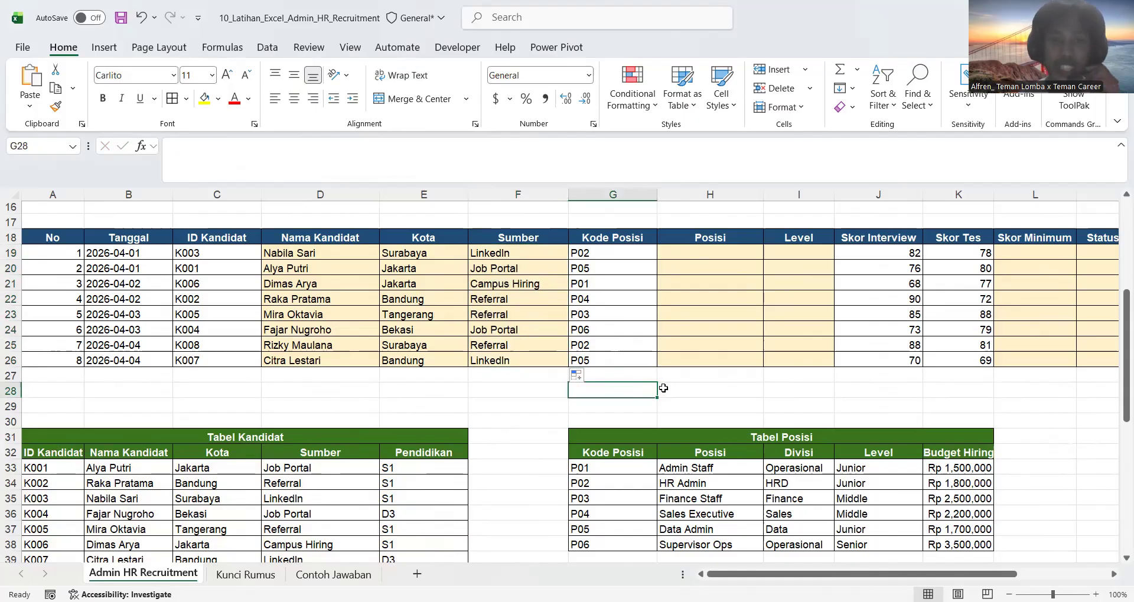
pyautogui.scroll(1, 664, 388)
pyautogui.scroll(1, 663, 388)
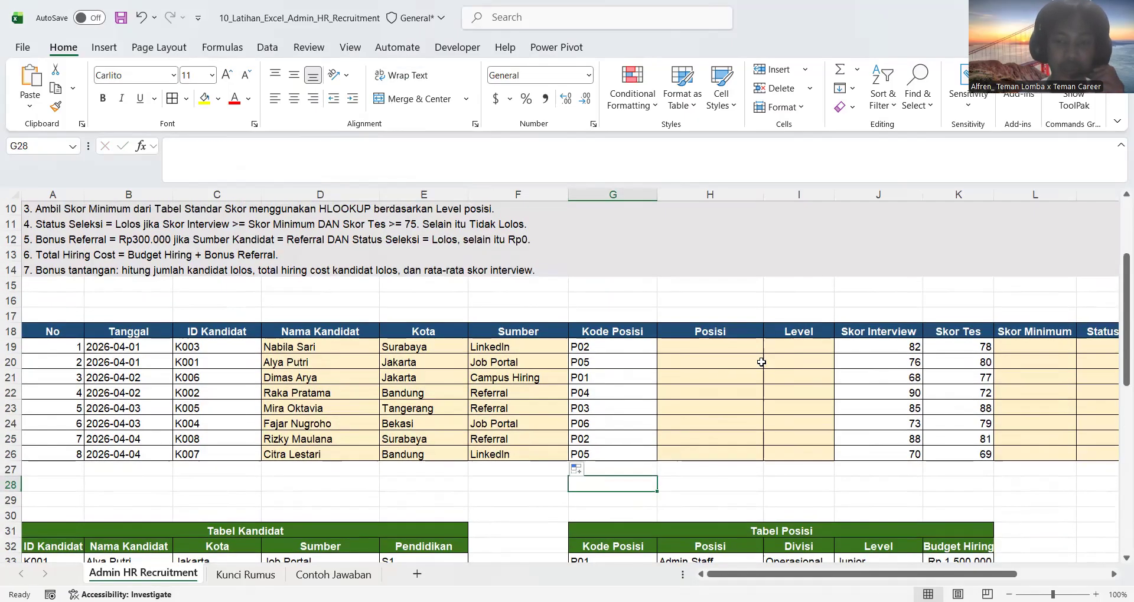
pyautogui.scroll(1, 783, 374)
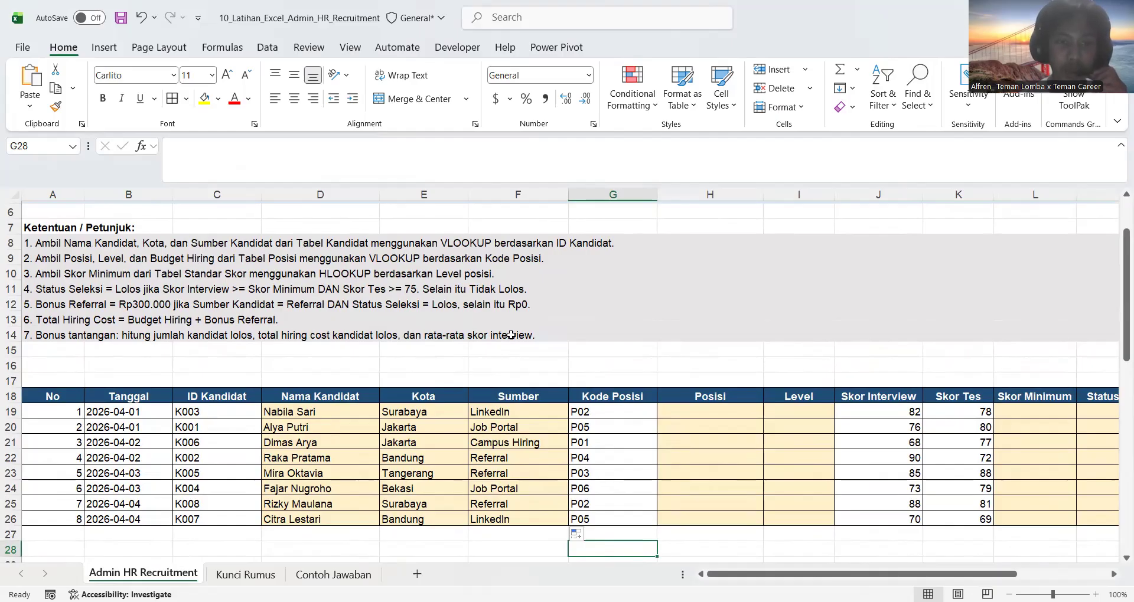
pyautogui.scroll(-4, 511, 335)
pyautogui.hscroll(2, 510, 335)
pyautogui.scroll(-1, 511, 335)
pyautogui.hscroll(1, 511, 335)
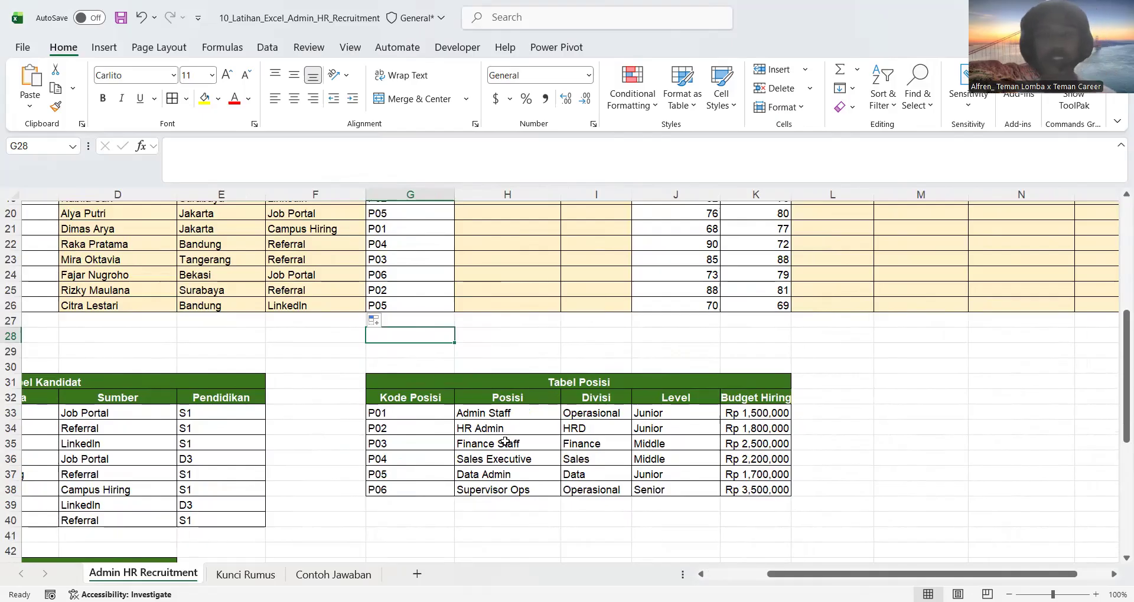
pyautogui.scroll(4, 585, 354)
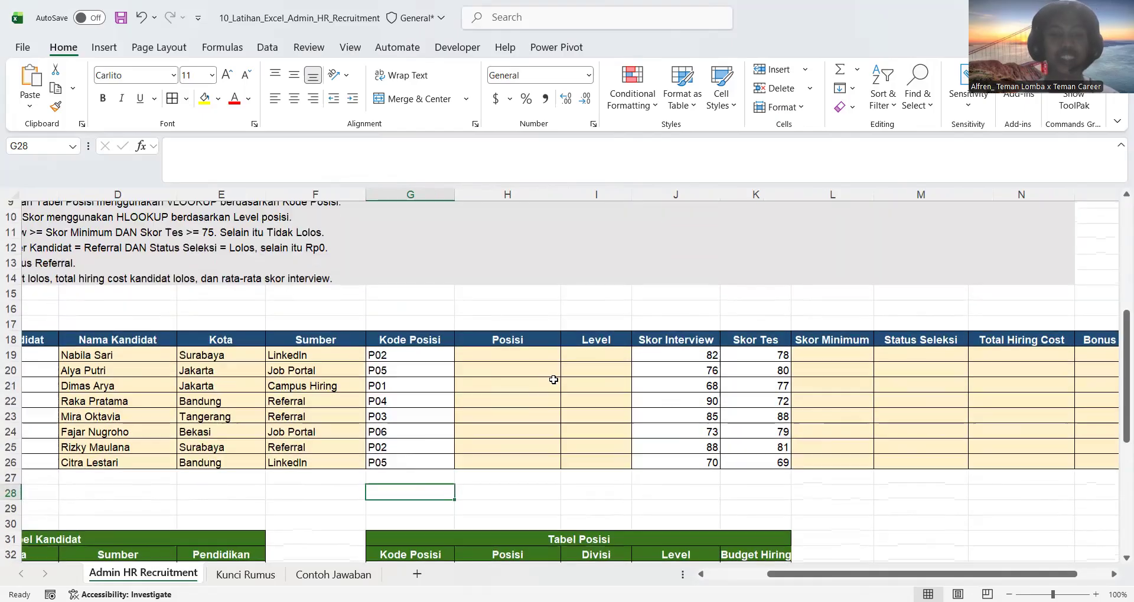
# - Begin a VLOOKUP formula in Posisi cell H19 with the position code in G19 as the lookup value
pyautogui.click(508, 353)
pyautogui.write('=')
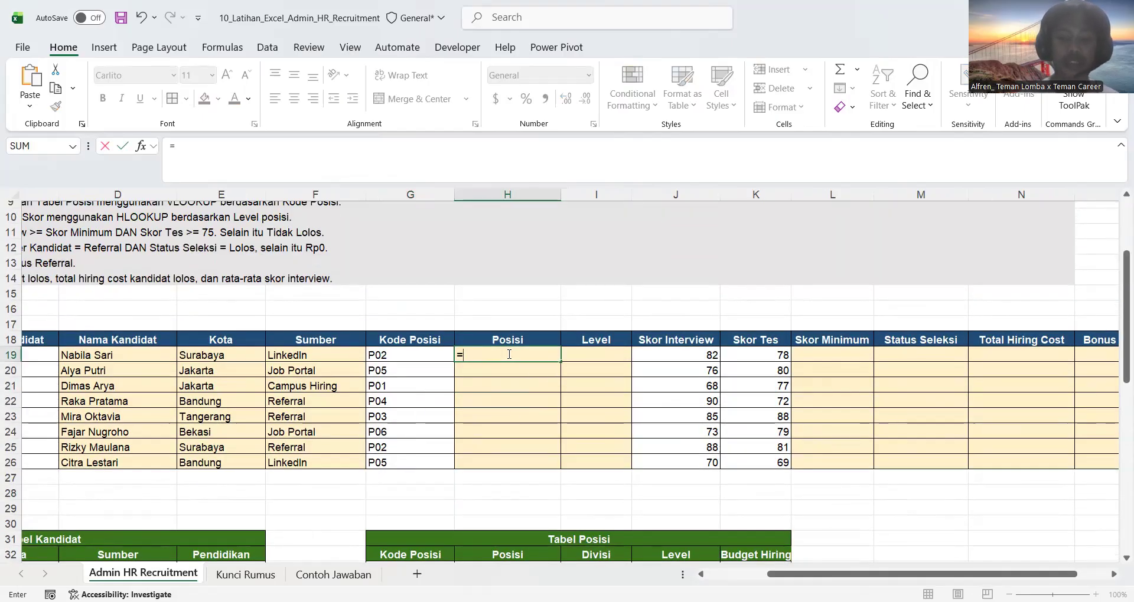
pyautogui.write('VLOO')
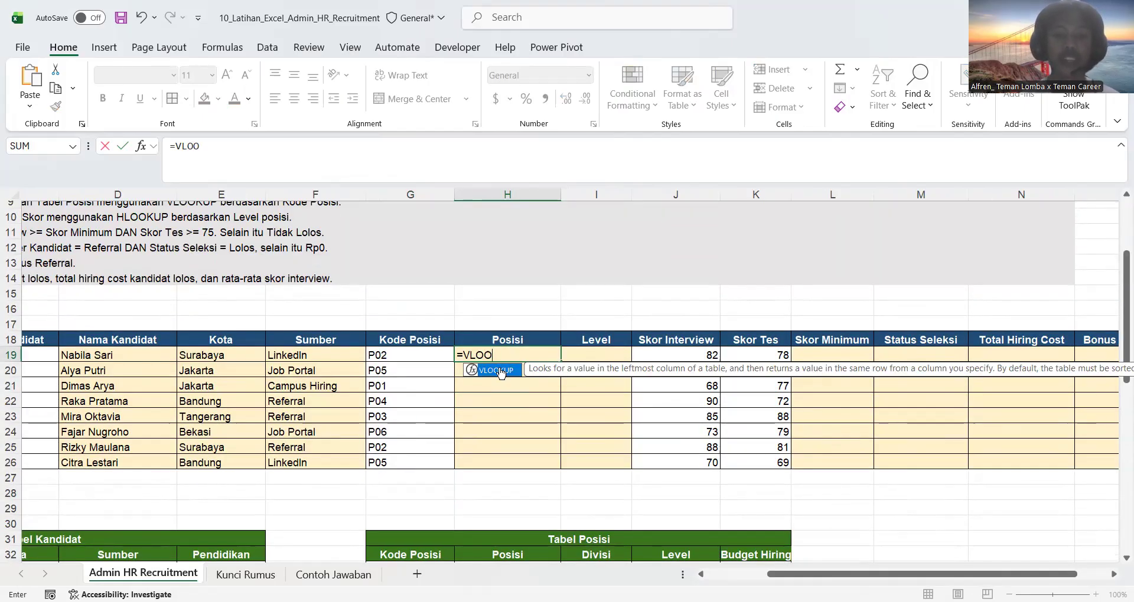
pyautogui.doubleClick(500, 373)
pyautogui.click(420, 357)
pyautogui.write(',')
# - Give the H19 VLOOKUP the Tabel Posisi range, headers included, as its table array, locked as $G$32:$K$38
pyautogui.scroll(-3, 417, 358)
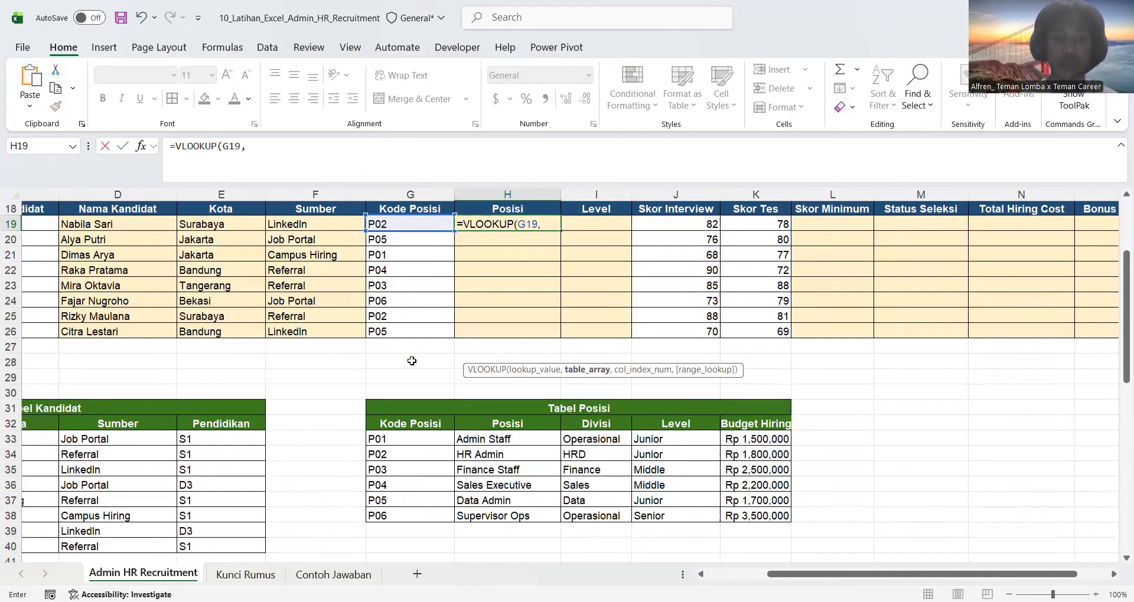
pyautogui.click(395, 425)
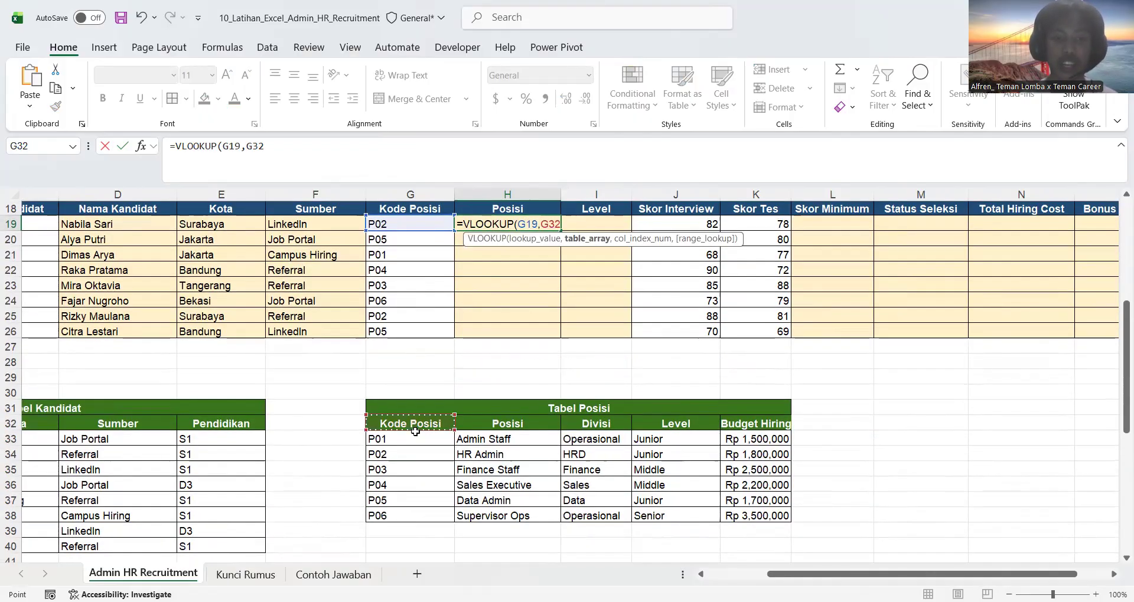
pyautogui.keyDown('shift'); pyautogui.click(730, 518); pyautogui.keyUp('shift')
pyautogui.moveTo(310, 148); pyautogui.dragTo(247, 150)
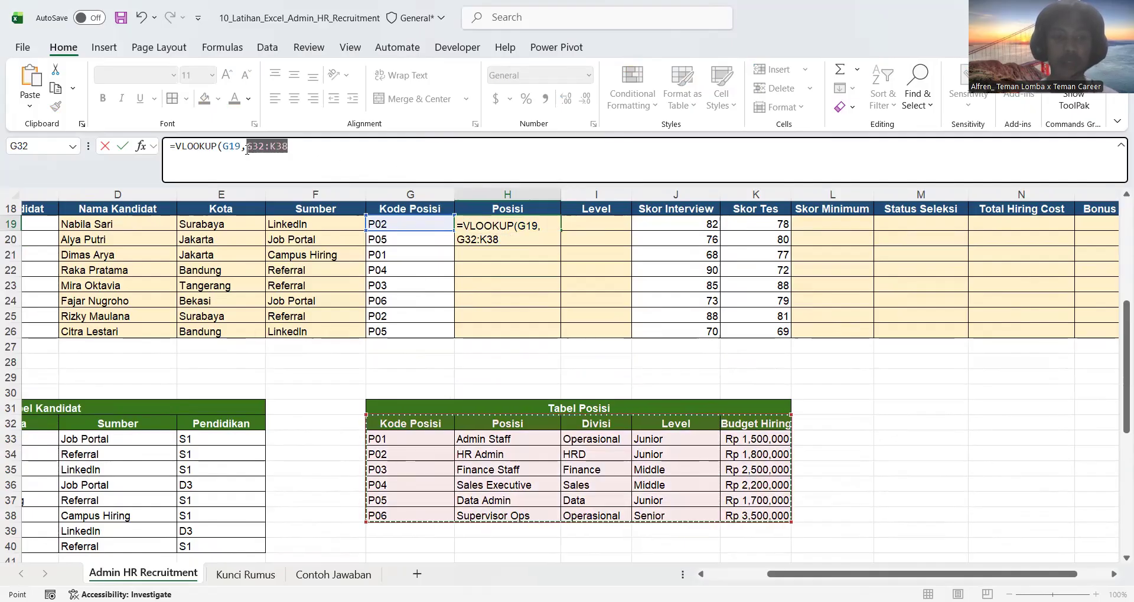
pyautogui.press('F4')
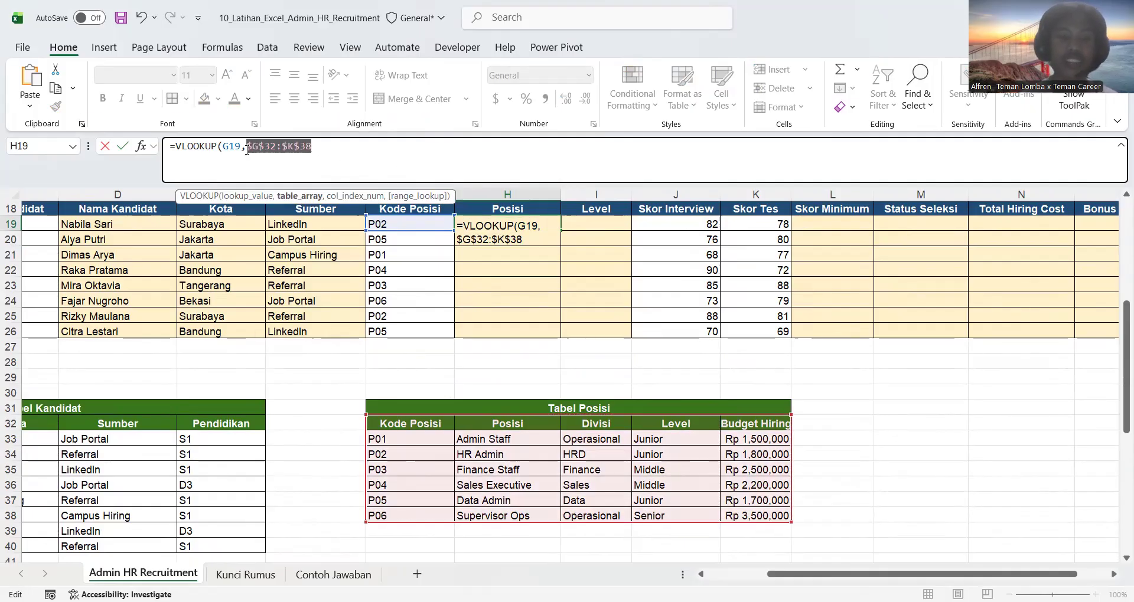
pyautogui.click(332, 154)
# - Complete the H19 VLOOKUP with column index 2 and FALSE for exact match, and fill the Posisi formula down to H26
pyautogui.write(',')
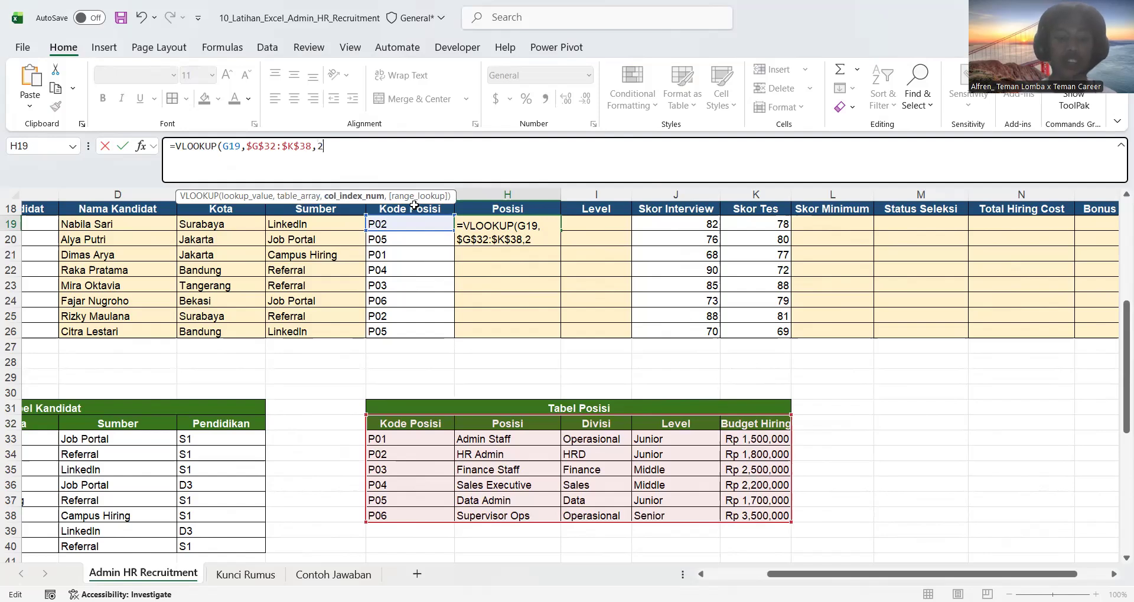
pyautogui.write('2')
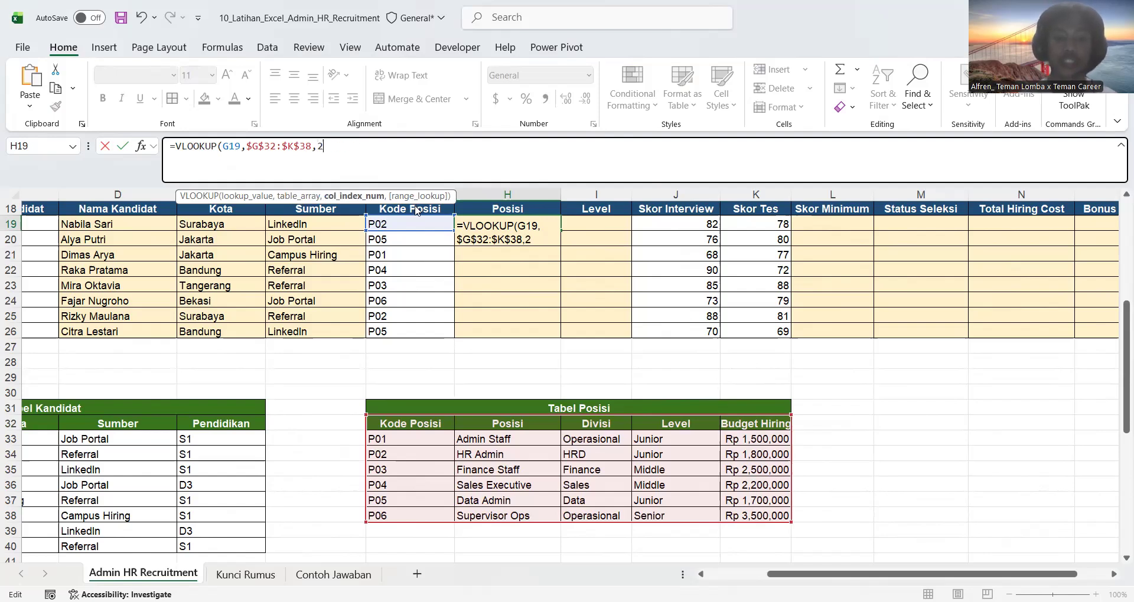
pyautogui.write(',FALSE')
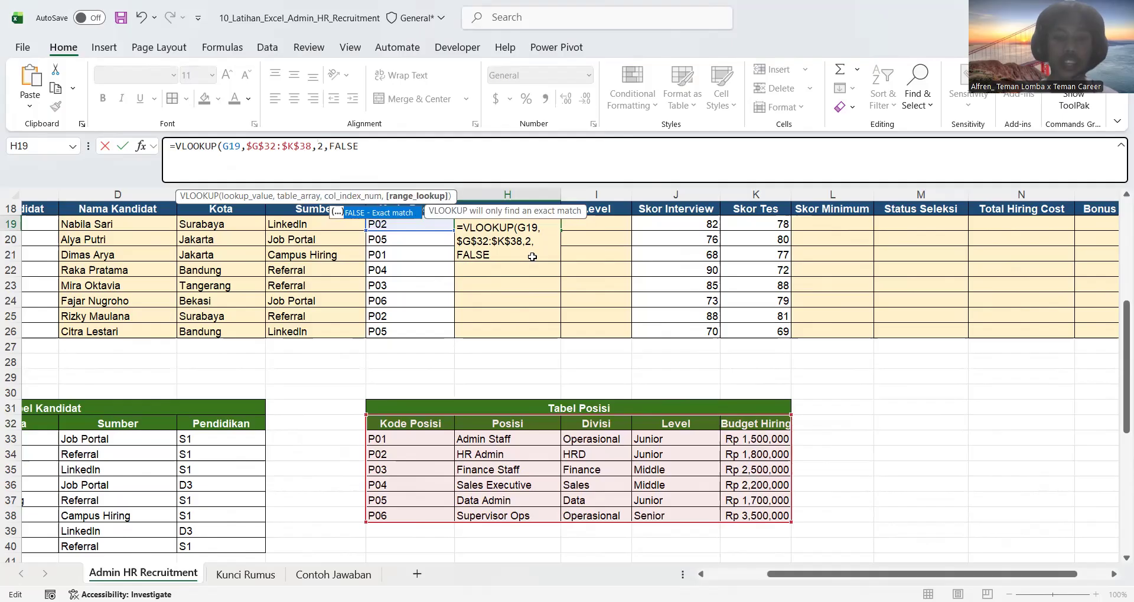
pyautogui.hotkey('ctrl', 'Return')
pyautogui.moveTo(559, 231); pyautogui.dragTo(557, 341)
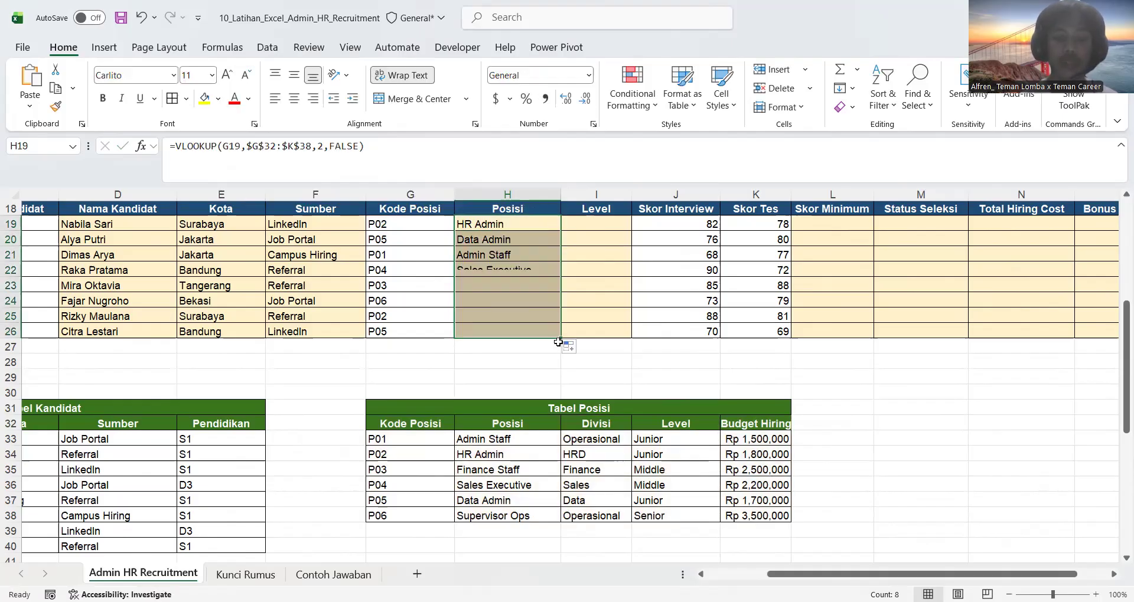
# - Copy the exact text of the H19 VLOOKUP formula into Level cell I19
pyautogui.doubleClick(519, 228)
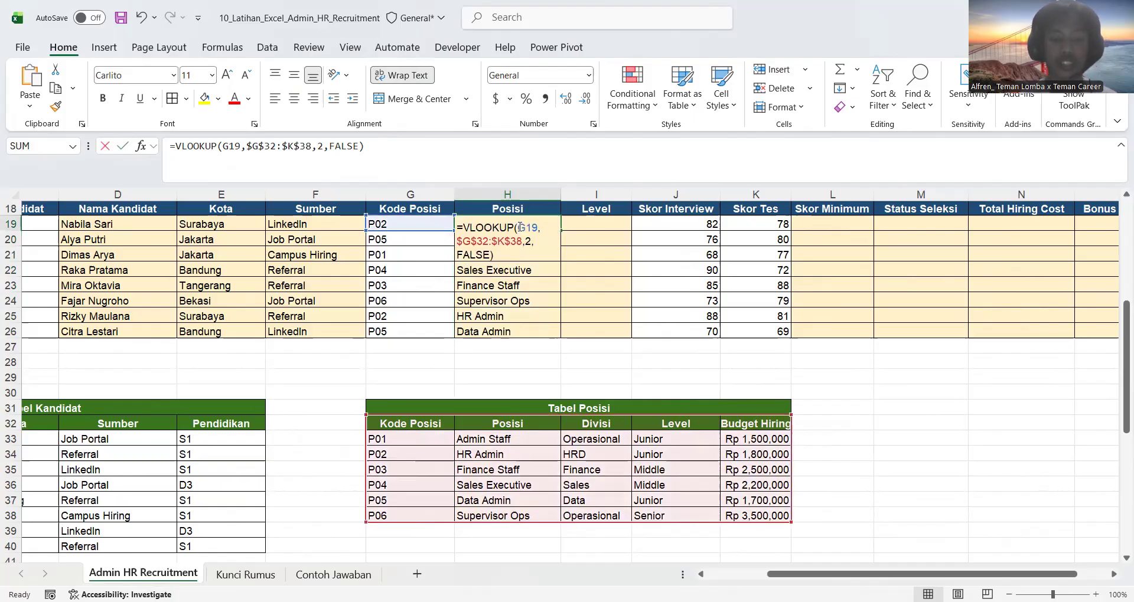
pyautogui.press('Escape')
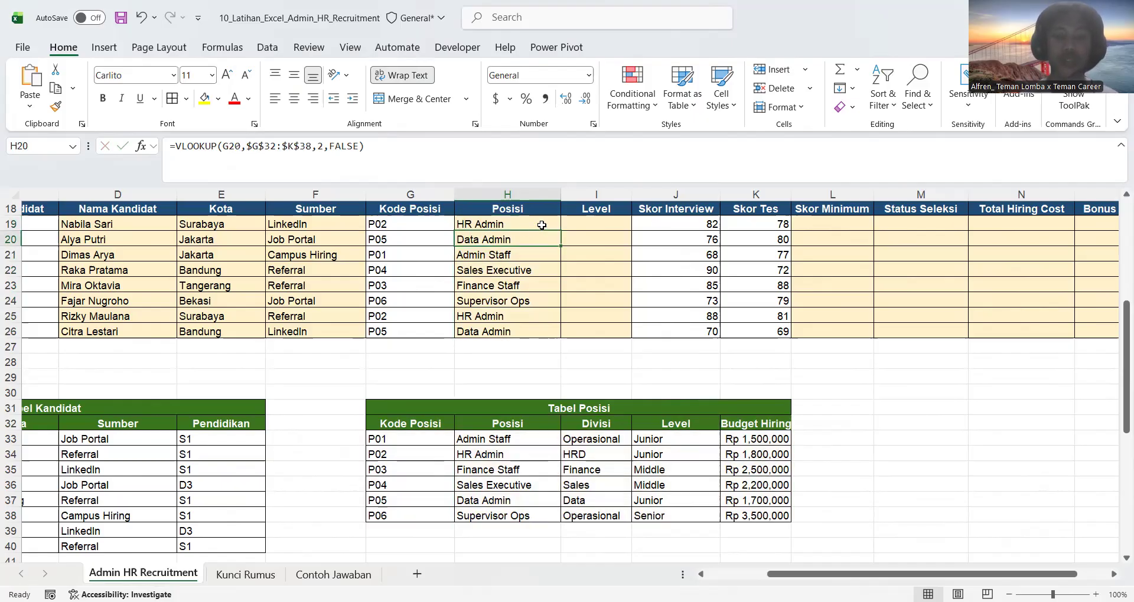
pyautogui.doubleClick(586, 225)
pyautogui.hotkey('ctrl', 'v')
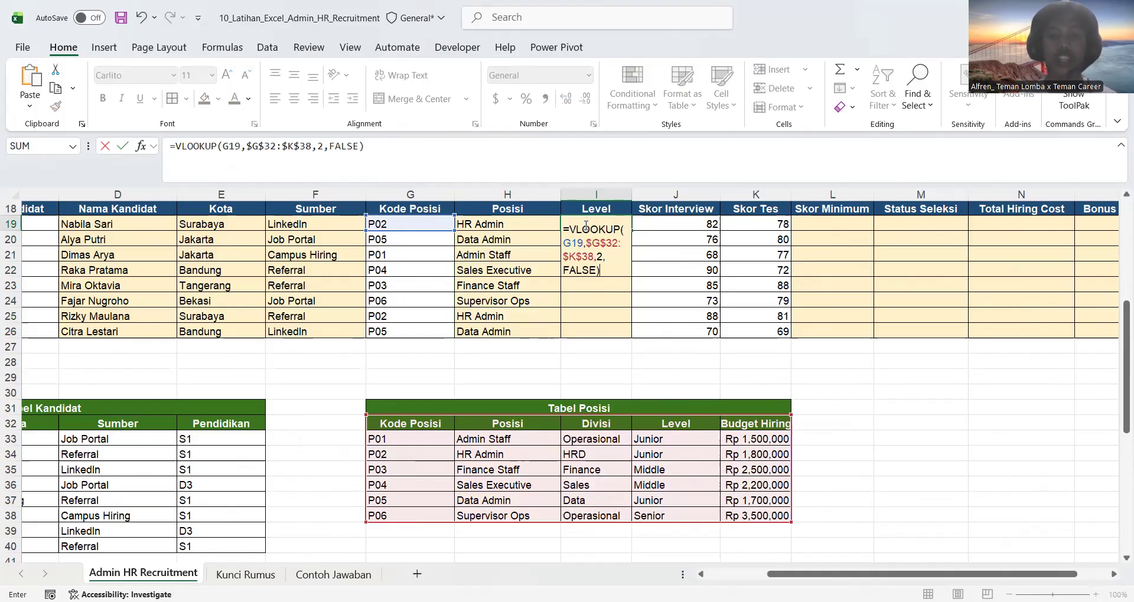
# - Change the I19 VLOOKUP's column index to 4 and fill the Level formula down to I26
pyautogui.click(603, 258)
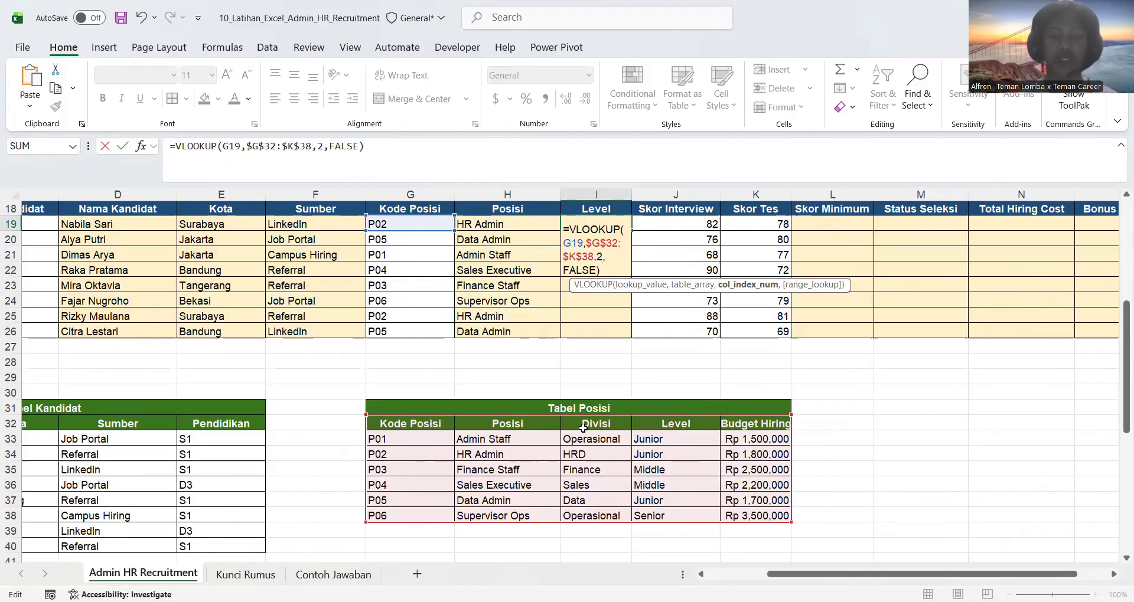
pyautogui.press('BackSpace')
pyautogui.write('4')
pyautogui.hotkey('ctrl', 'Return')
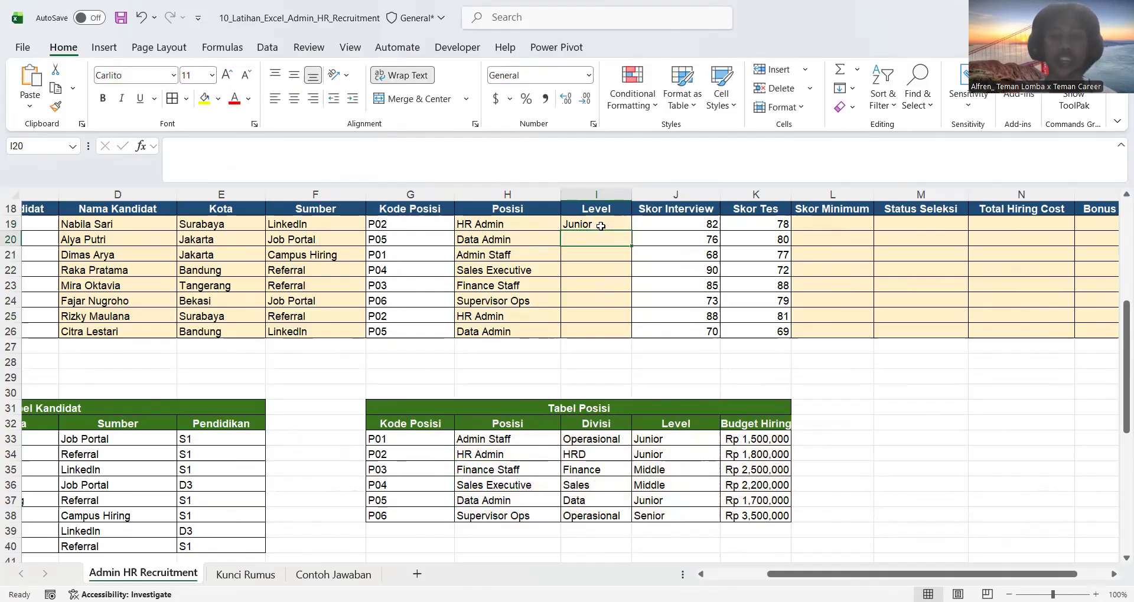
pyautogui.moveTo(632, 229); pyautogui.dragTo(625, 334)
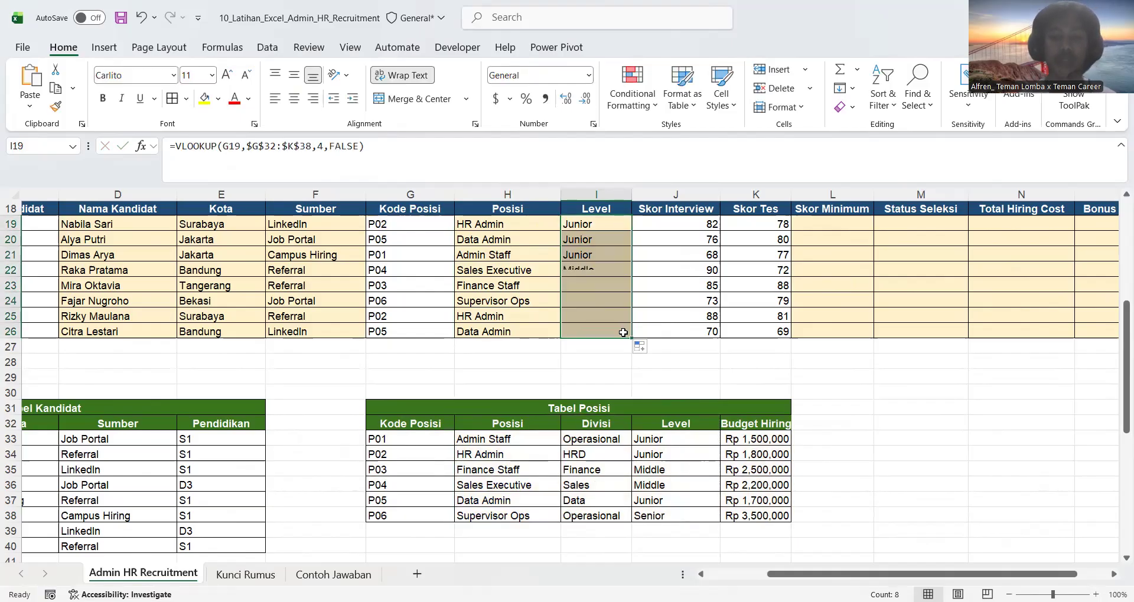
# - Review the exercise instruction for Skor Minimum, and examine the Level and Skor Minimum rows of Tabel Standar Skor
pyautogui.click(812, 229)
pyautogui.scroll(1, 812, 230)
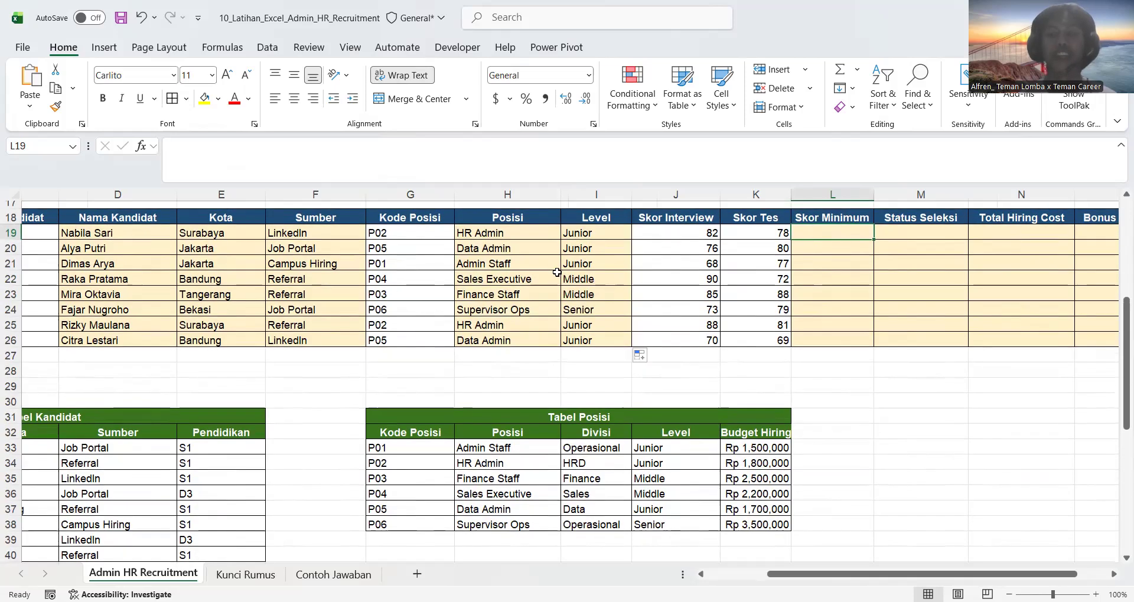
pyautogui.hscroll(-3, 638, 351)
pyautogui.scroll(3, 413, 296)
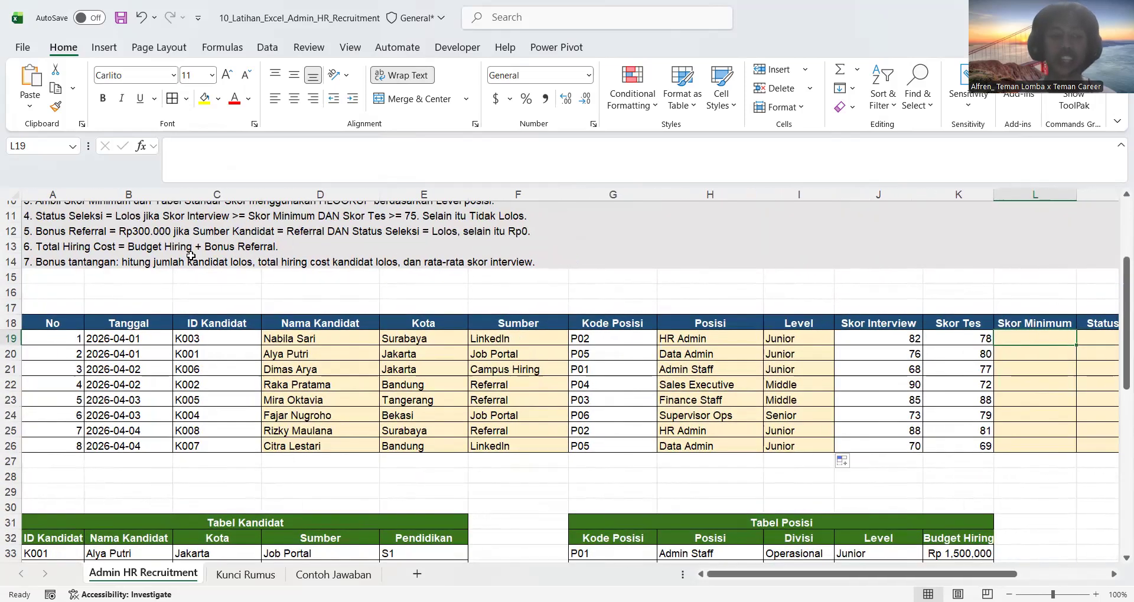
pyautogui.scroll(1, 166, 242)
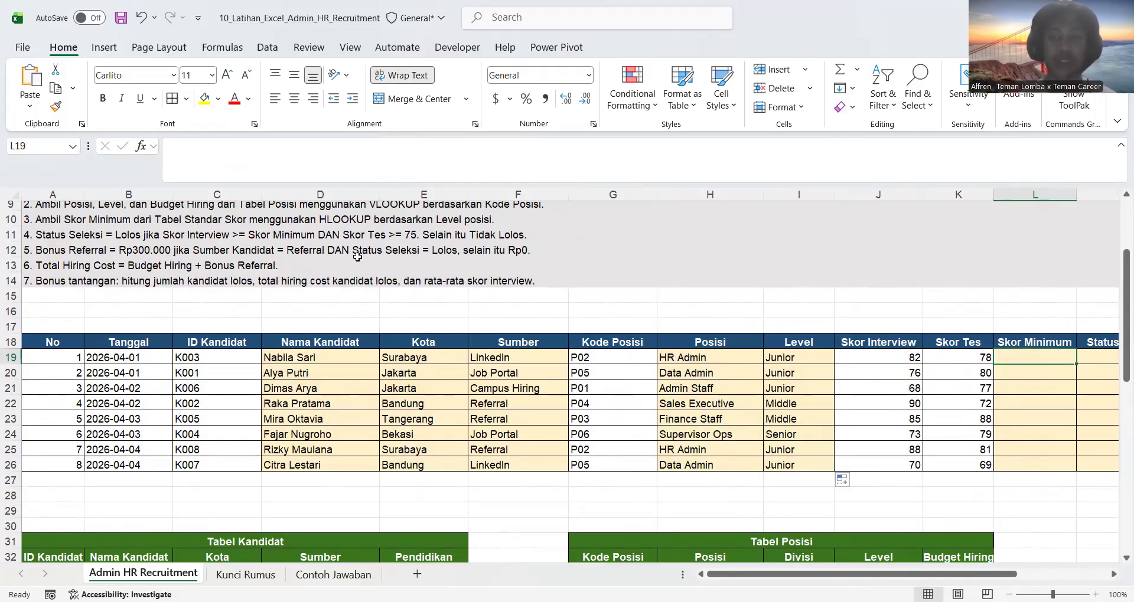
pyautogui.scroll(-1, 357, 257)
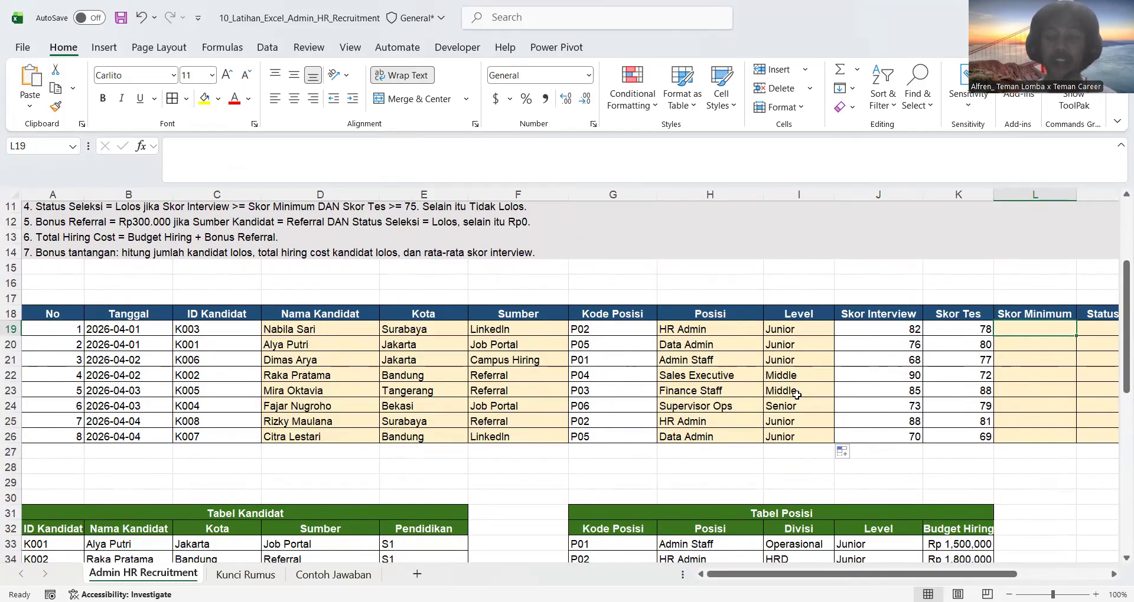
pyautogui.scroll(-9, 796, 395)
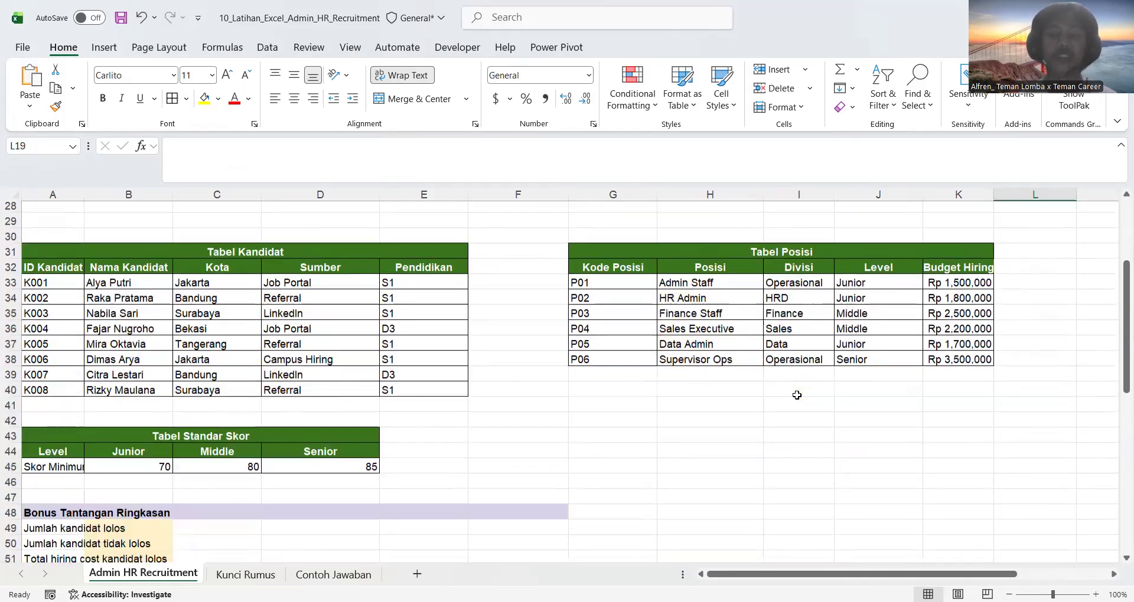
pyautogui.scroll(2, 532, 348)
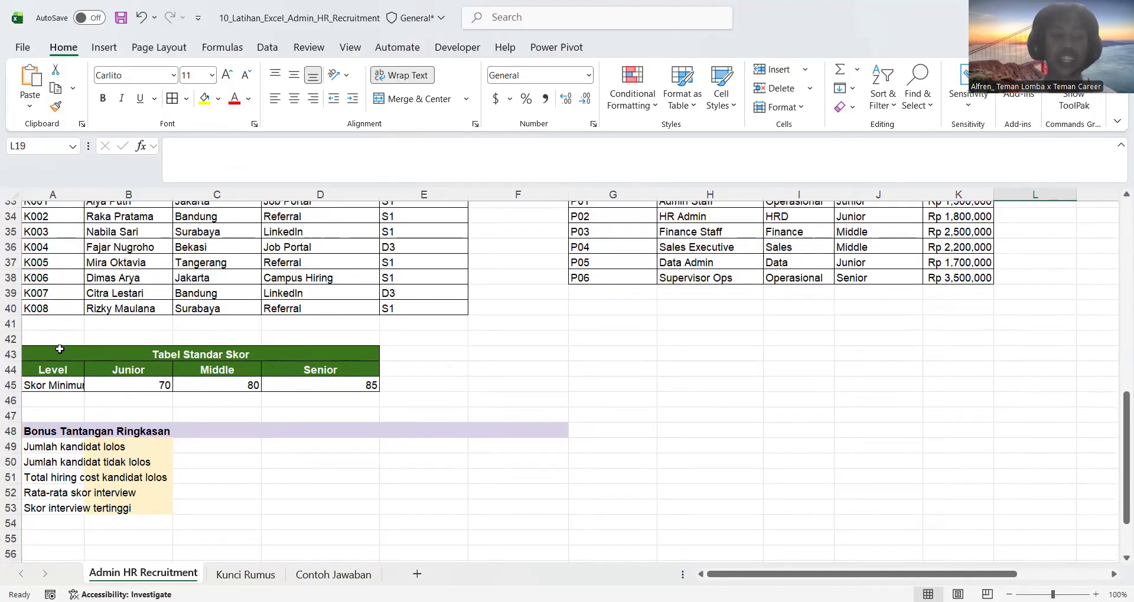
pyautogui.click(54, 372)
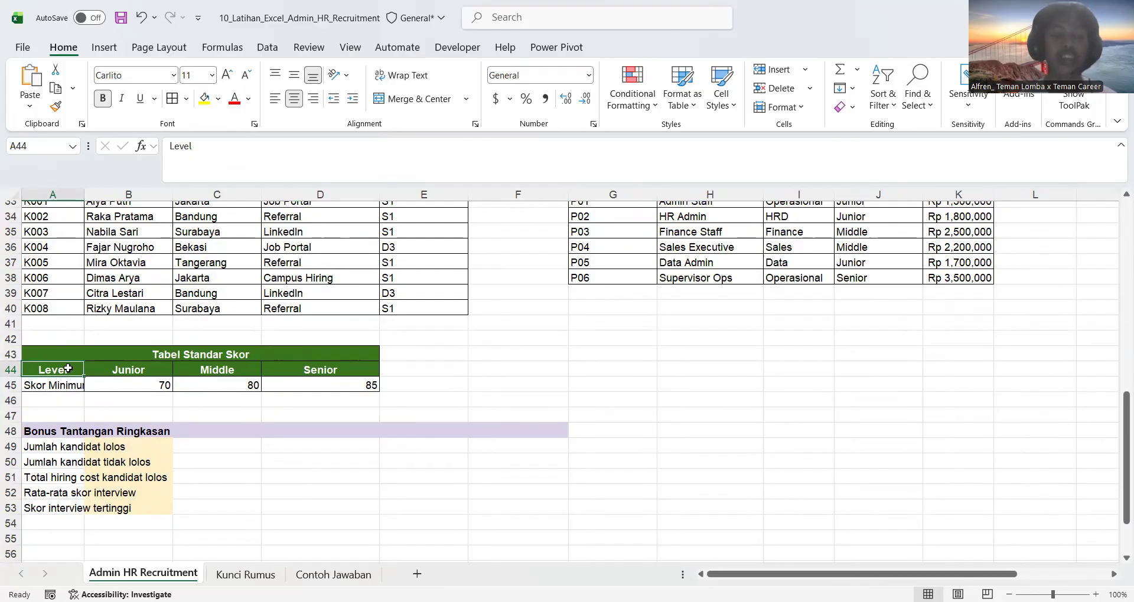
pyautogui.moveTo(68, 370); pyautogui.dragTo(317, 370)
pyautogui.moveTo(40, 387); pyautogui.dragTo(330, 392)
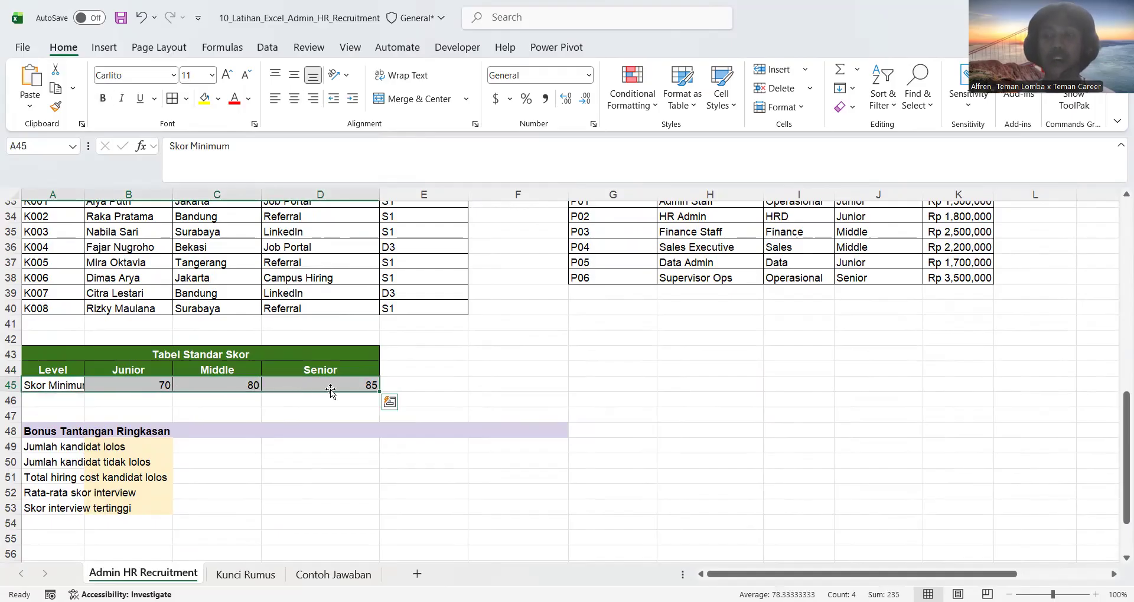
pyautogui.click(603, 391)
# - Begin an HLOOKUP formula in Skor Minimum cell L19 with the level in I19 as the lookup value
pyautogui.scroll(5, 602, 392)
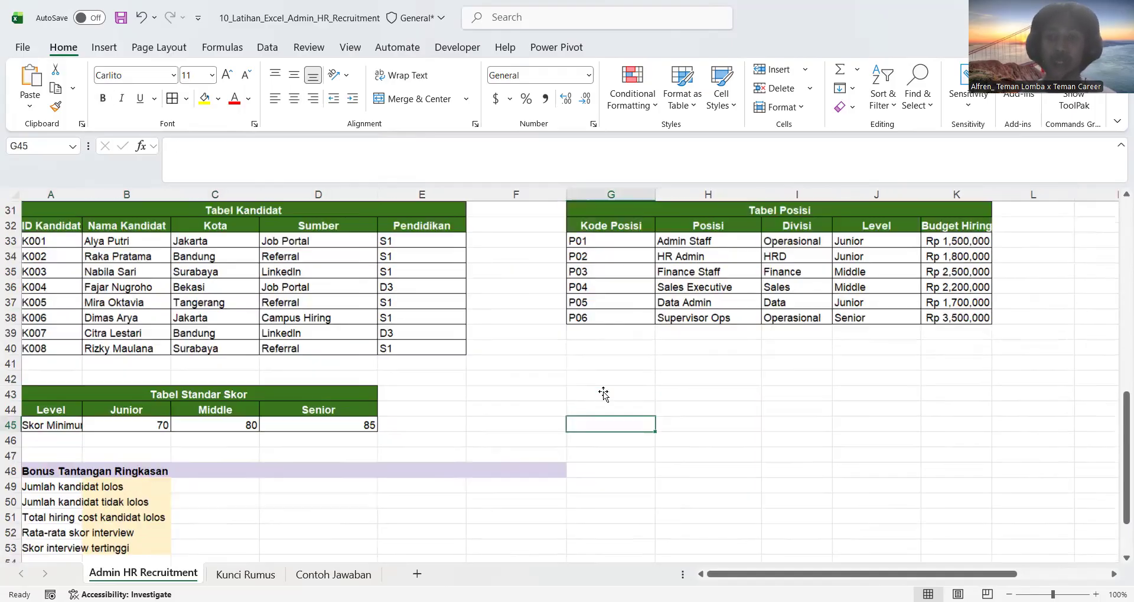
pyautogui.hscroll(1, 603, 394)
pyautogui.scroll(2, 604, 395)
pyautogui.hscroll(1, 603, 395)
pyautogui.click(845, 288)
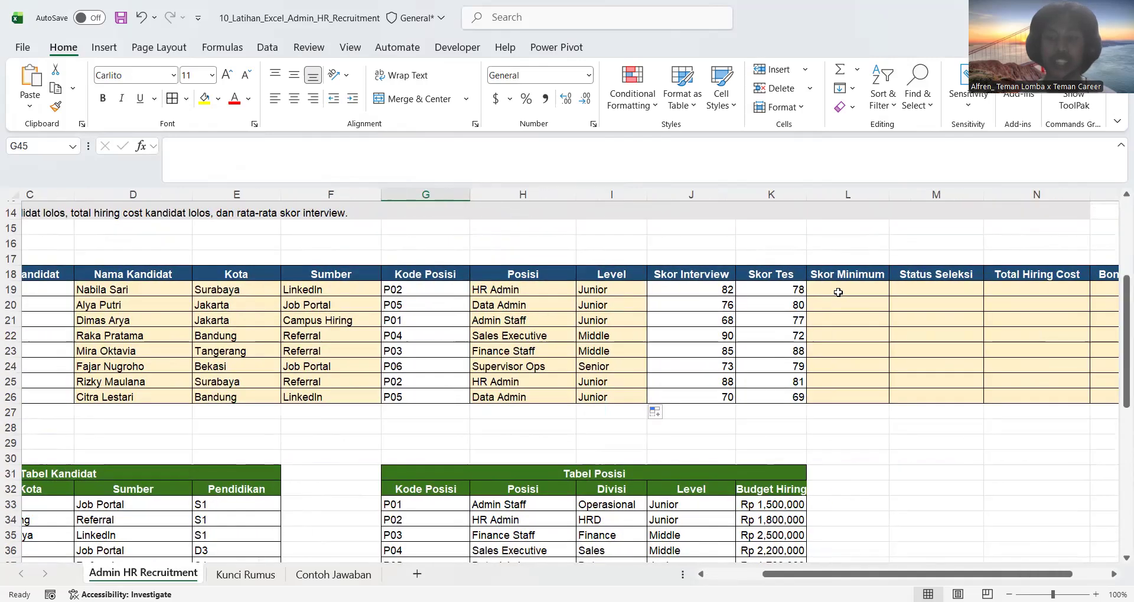
pyautogui.write('=')
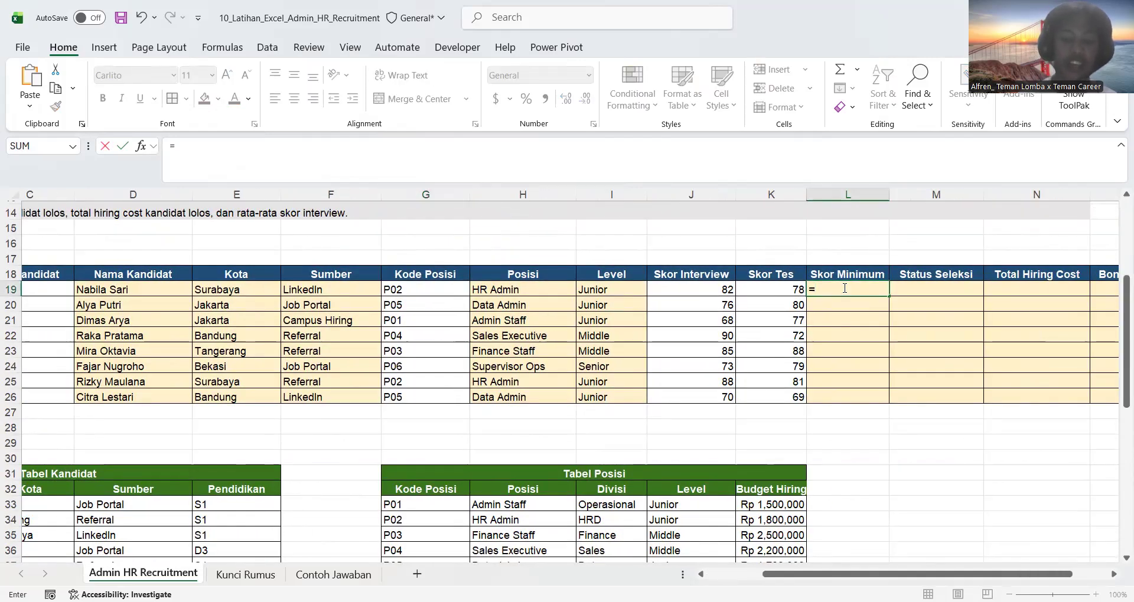
pyautogui.write('HLO')
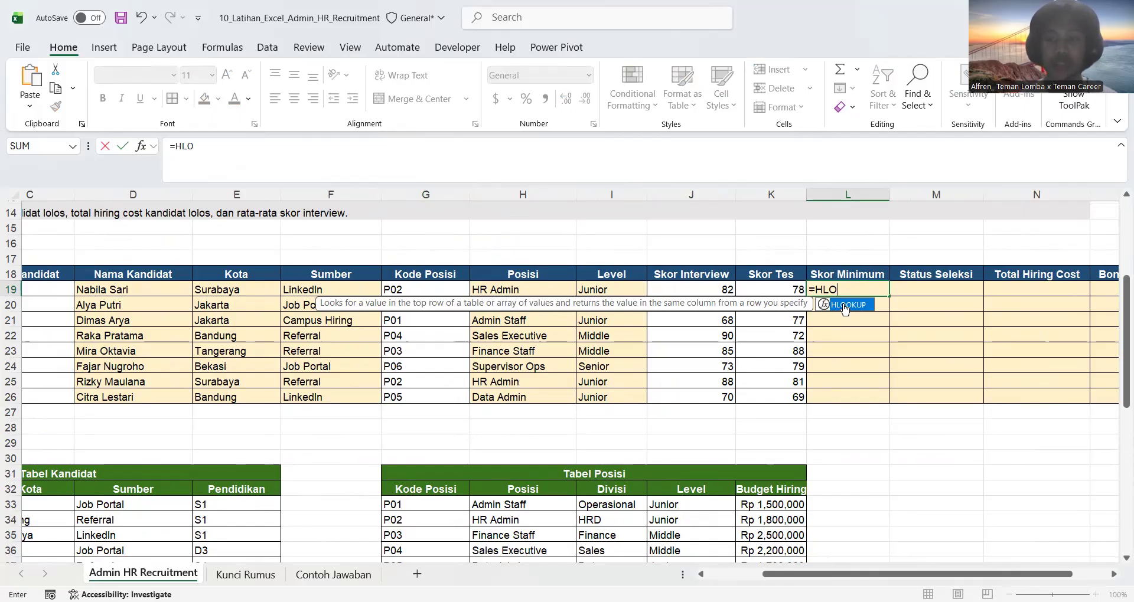
pyautogui.doubleClick(845, 304)
pyautogui.click(608, 290)
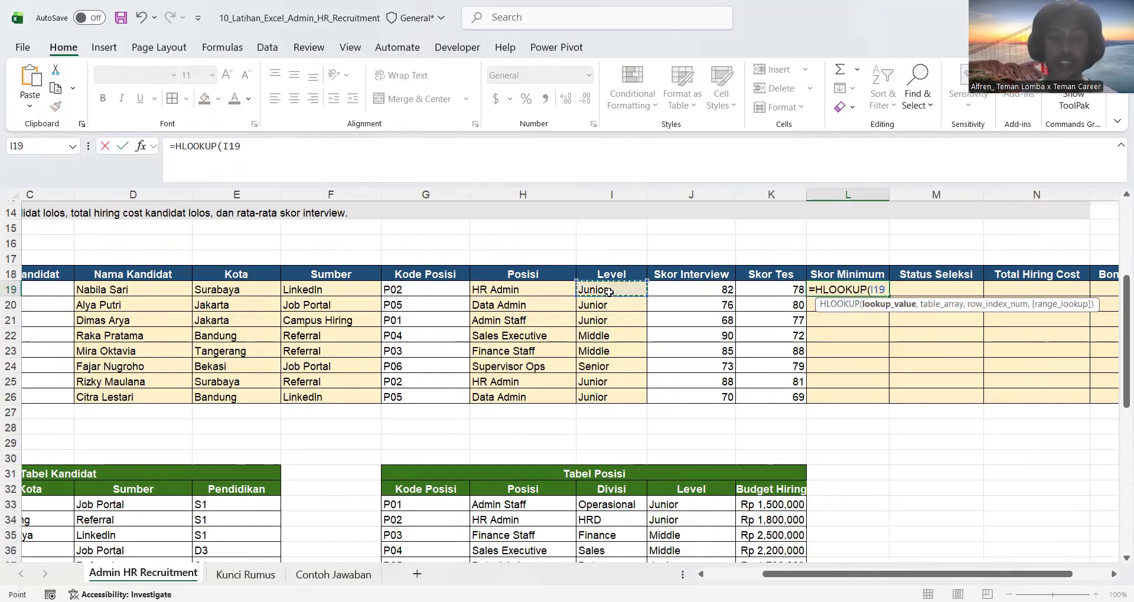
pyautogui.write(',')
# - Give the L19 HLOOKUP both rows of Tabel Standar Skor as its table array, locked as $A$44:$D$45
pyautogui.scroll(-6, 502, 359)
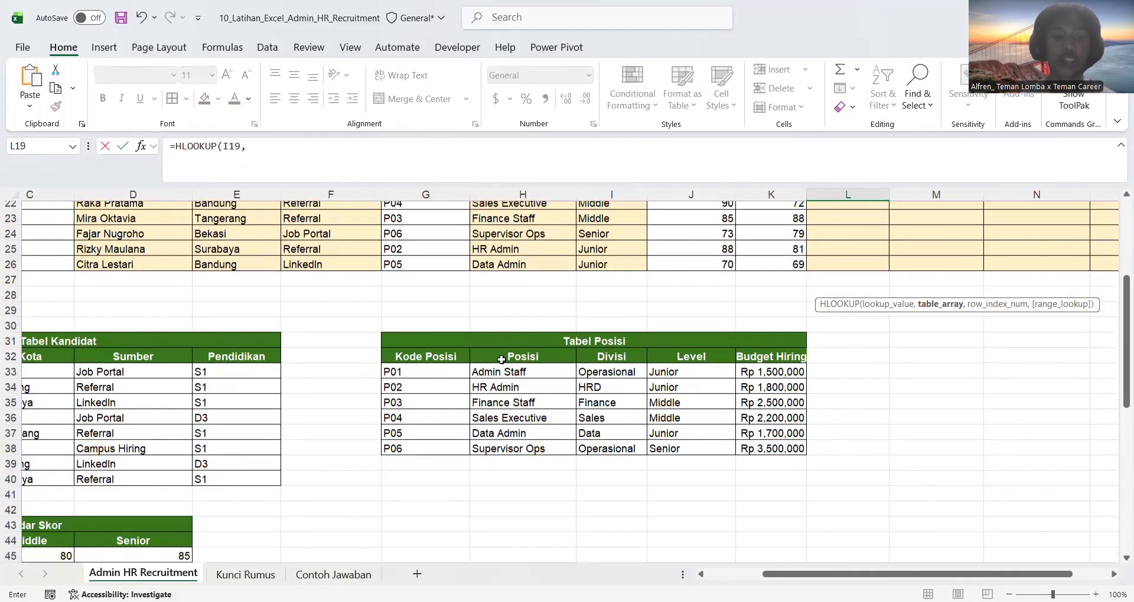
pyautogui.hscroll(-3, 501, 359)
pyautogui.click(41, 397)
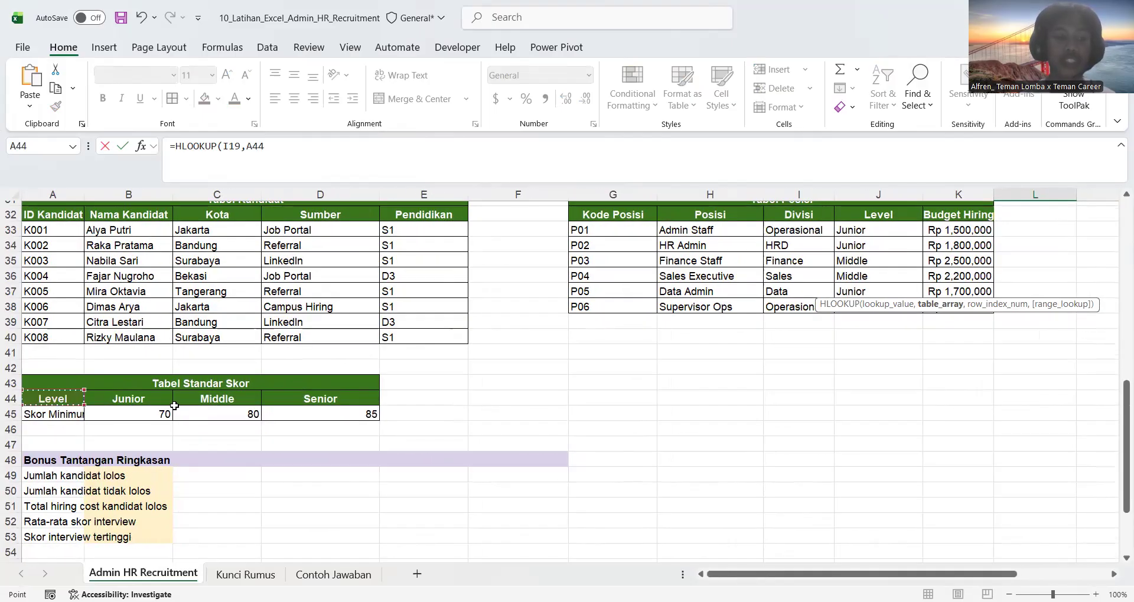
pyautogui.keyDown('shift'); pyautogui.click(319, 411); pyautogui.keyUp('shift')
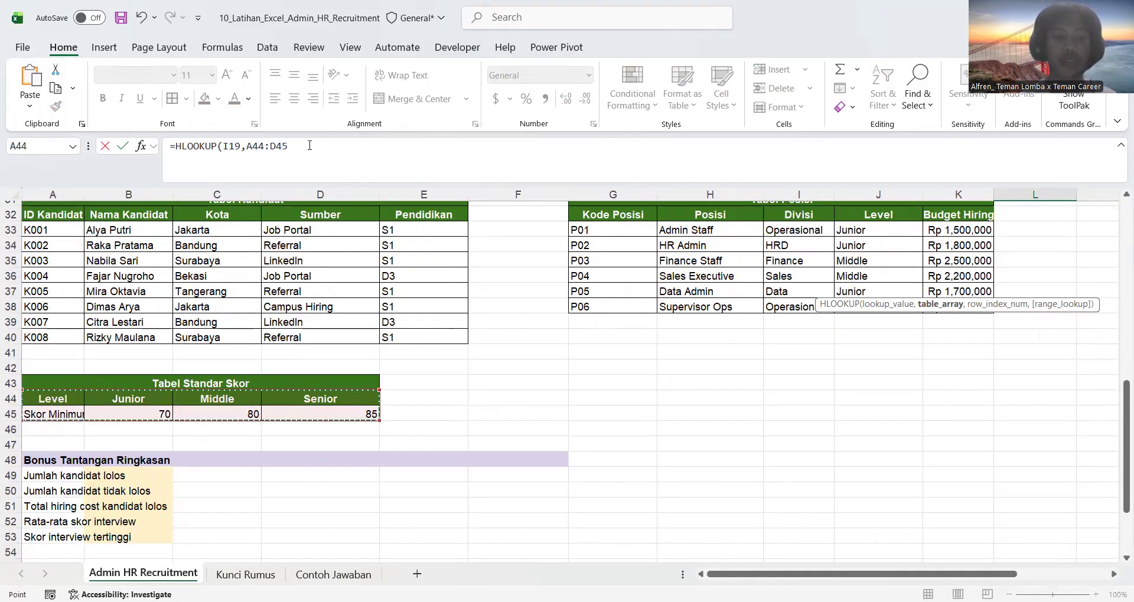
pyautogui.moveTo(310, 146); pyautogui.dragTo(248, 147)
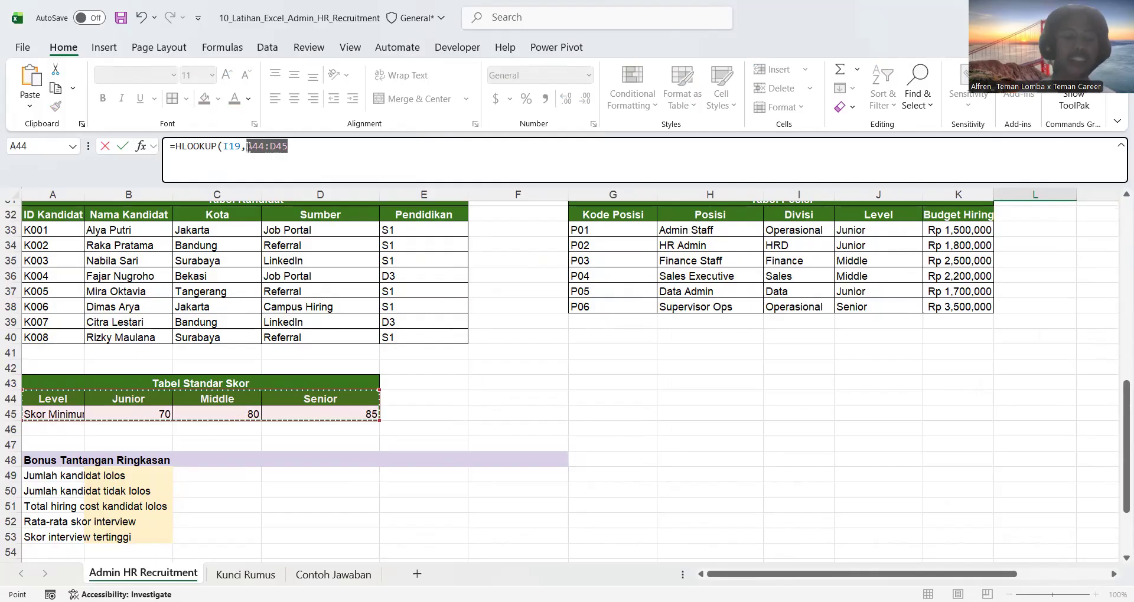
pyautogui.press('F4')
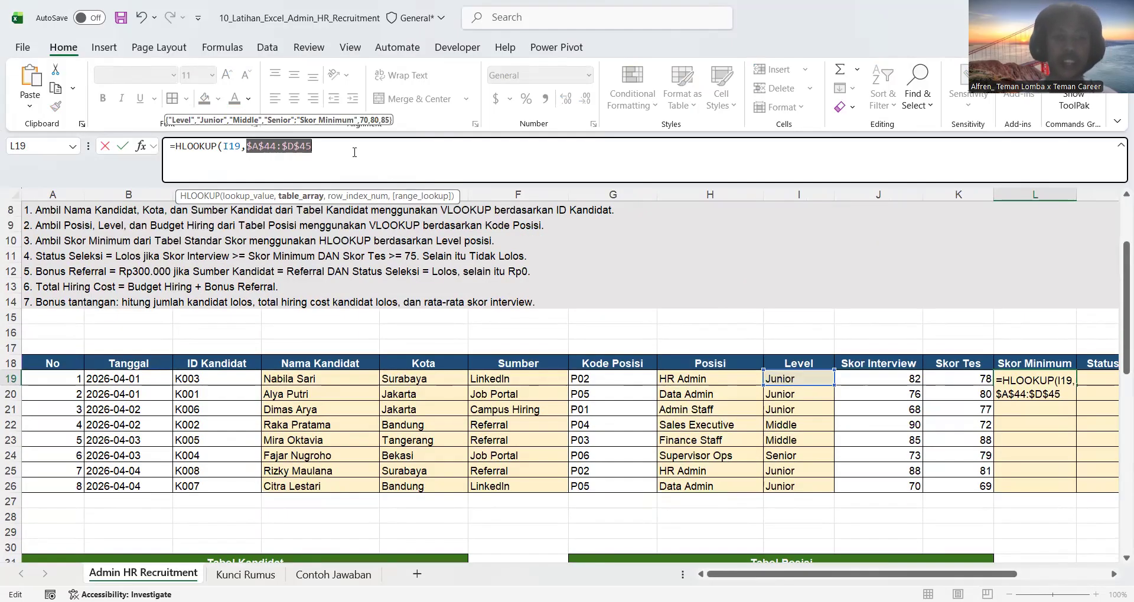
pyautogui.click(354, 152)
# - Complete the L19 HLOOKUP with row index 2 for Skor Minimum and FALSE for exact match
pyautogui.write(',')
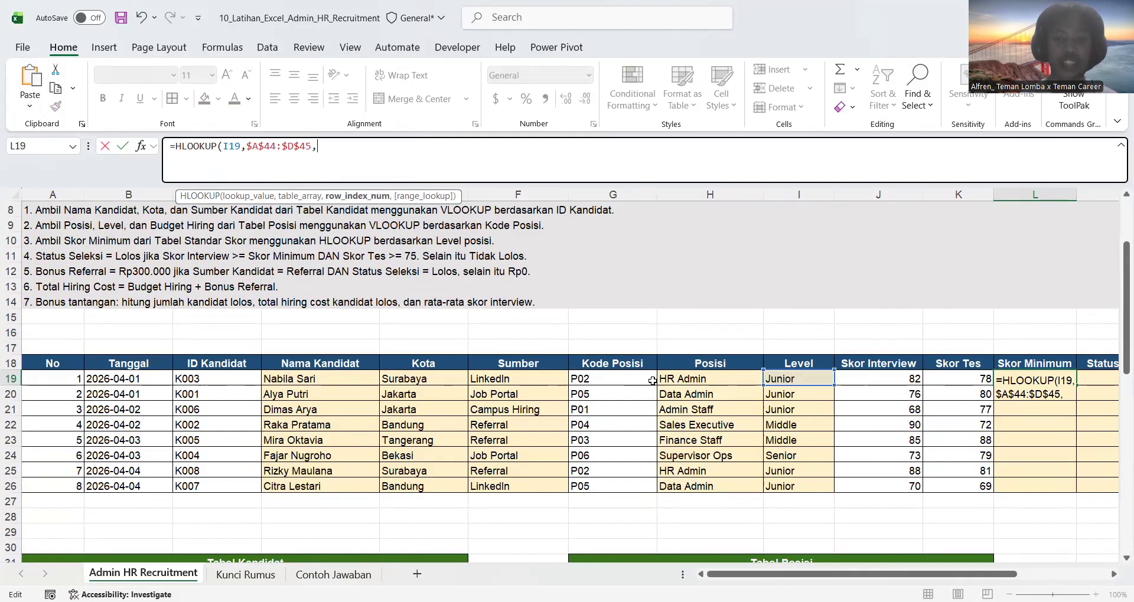
pyautogui.hscroll(3, 687, 386)
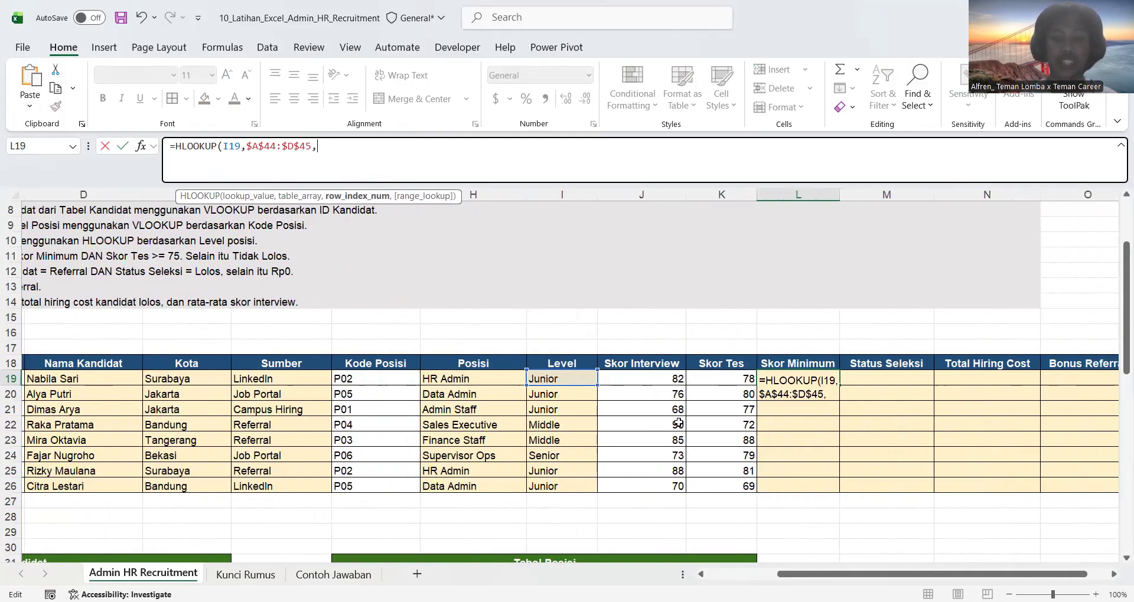
pyautogui.scroll(-7, 511, 455)
pyautogui.hscroll(-2, 511, 456)
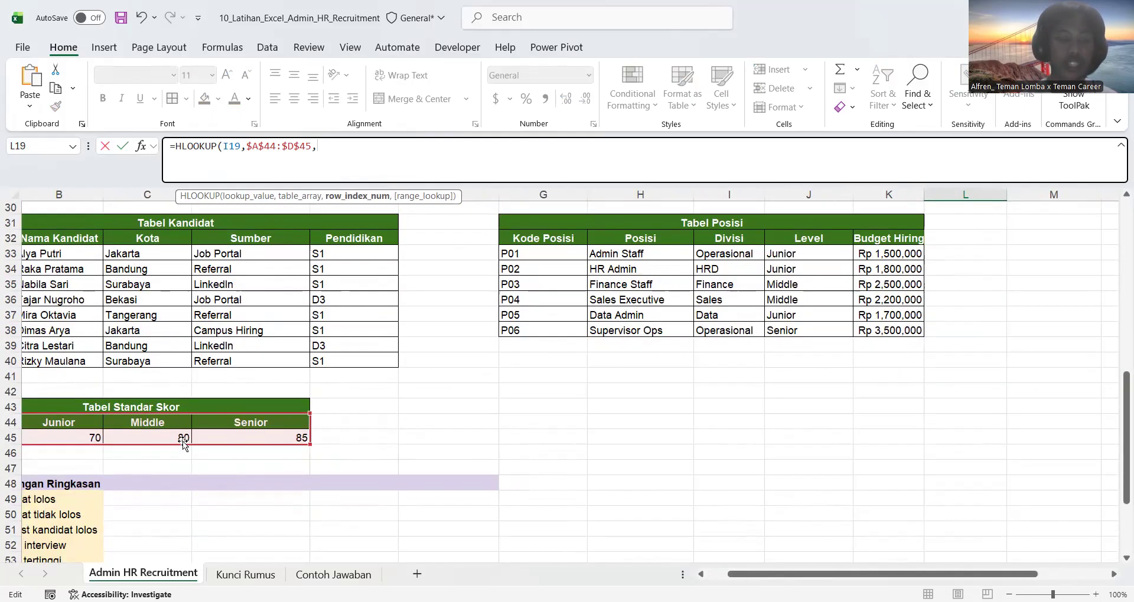
pyautogui.hscroll(-2, 114, 426)
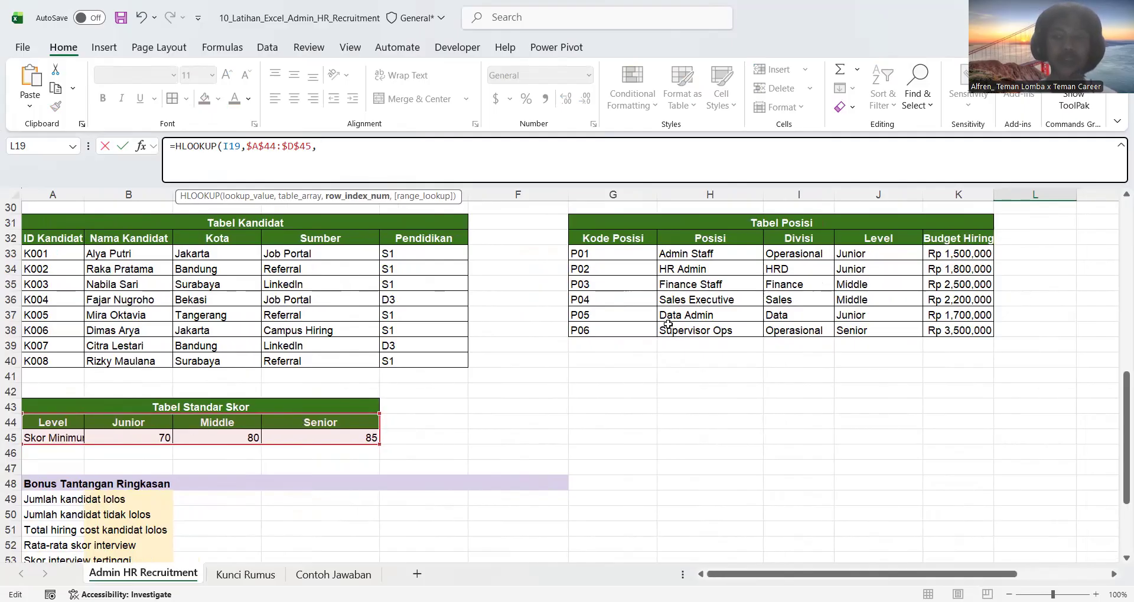
pyautogui.hscroll(3, 666, 323)
pyautogui.scroll(5, 666, 324)
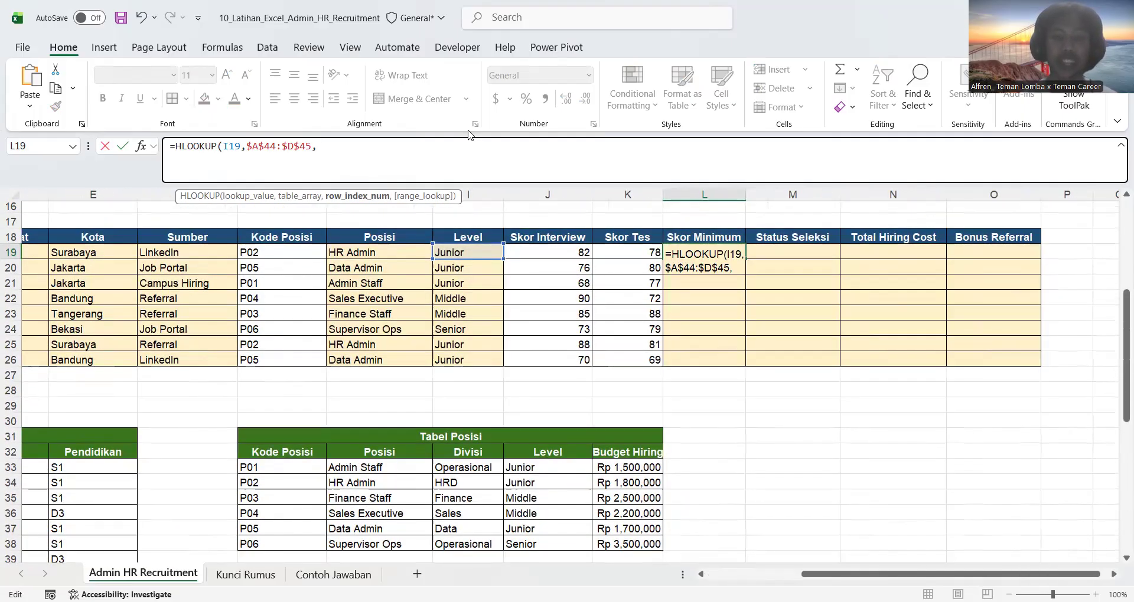
pyautogui.write('2,')
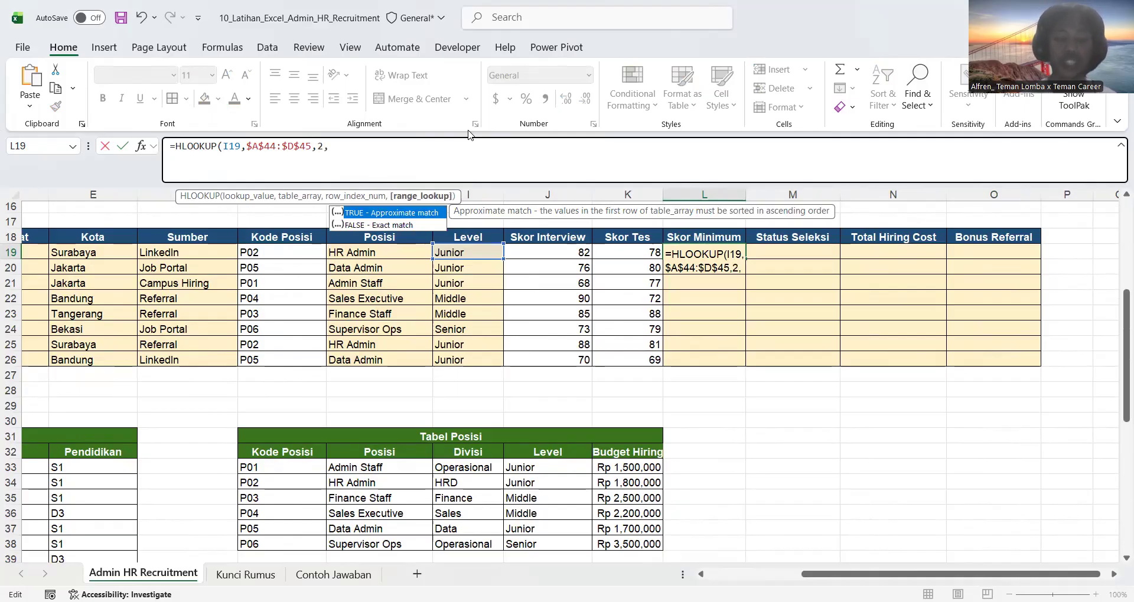
pyautogui.write('FALSE)')
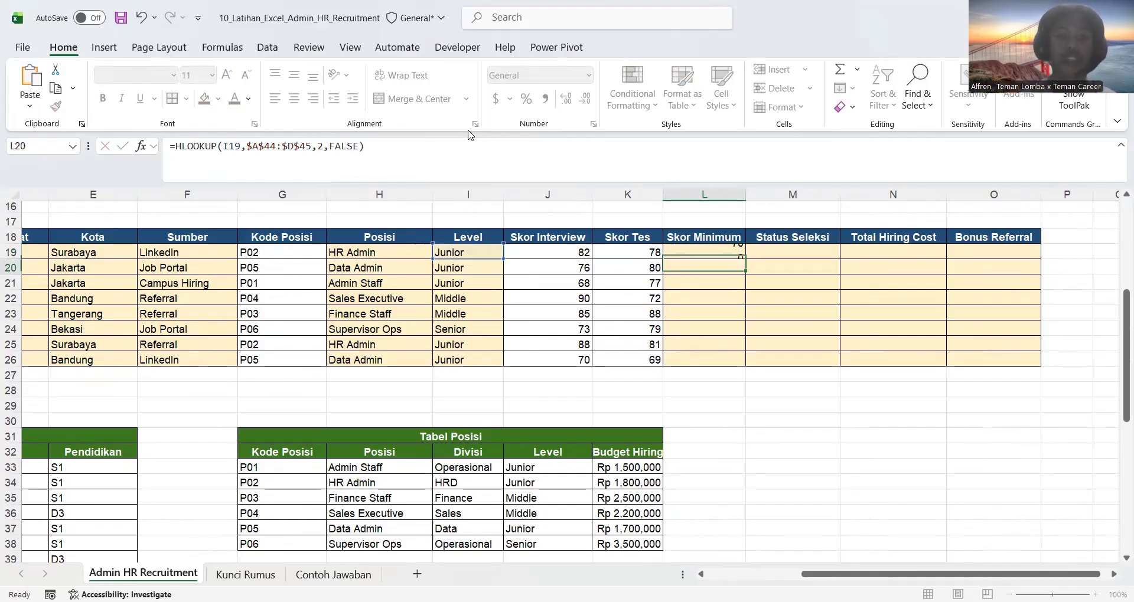
# - Confirm the Skor Minimum HLOOKUP in L19 and fill it down through L26
pyautogui.press('Return')
pyautogui.click(731, 247)
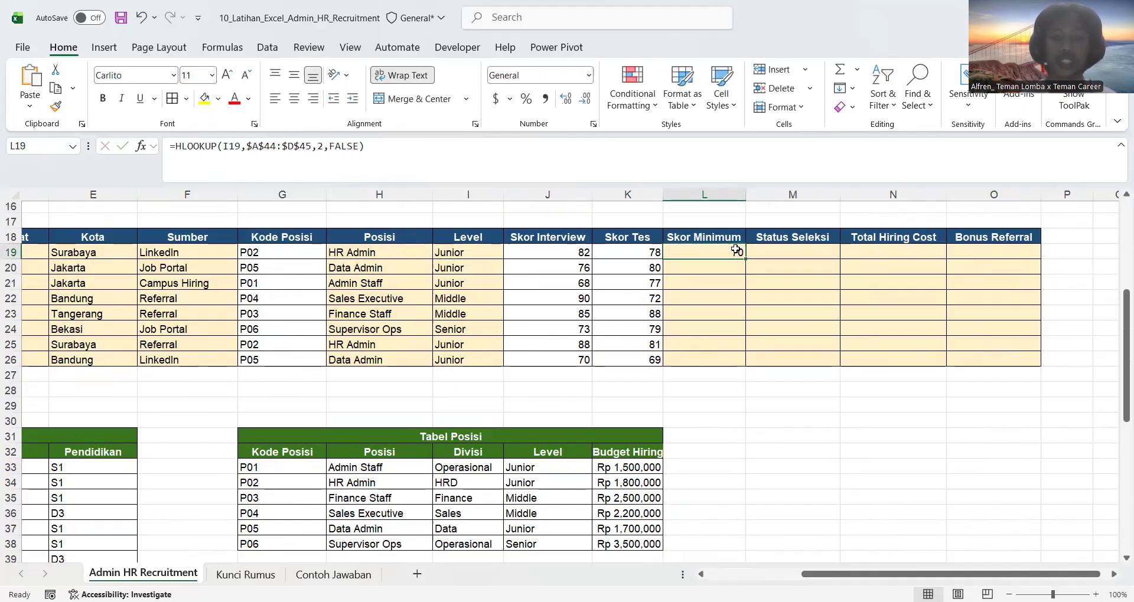
pyautogui.moveTo(745, 259); pyautogui.dragTo(737, 359)
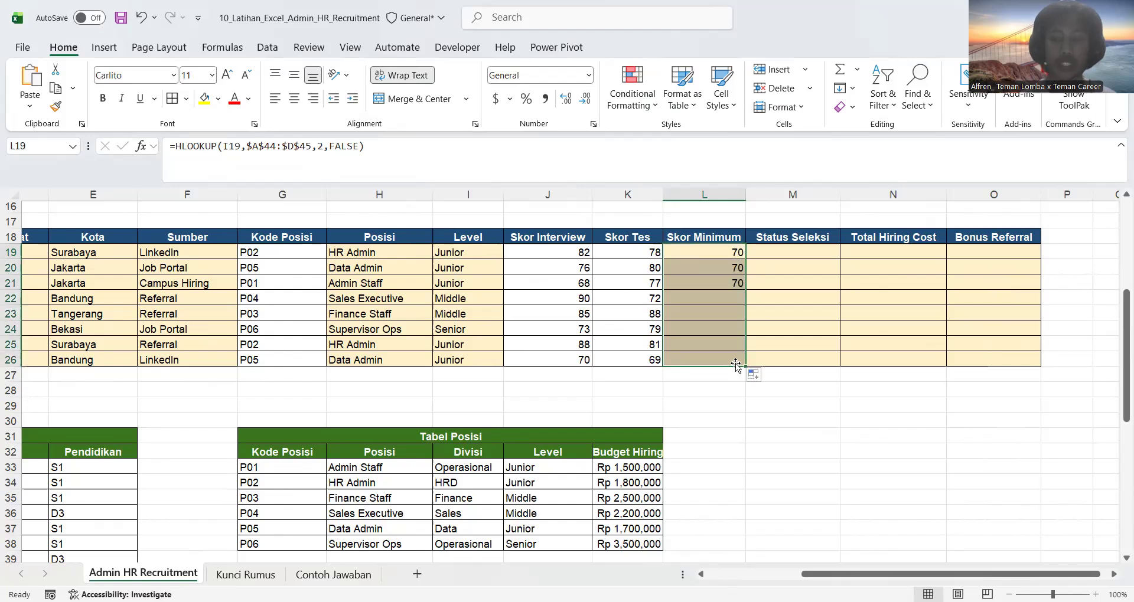
# - Review the exercise instructions for Status Seleksi and Bonus Referral above the recruitment table
pyautogui.click(790, 252)
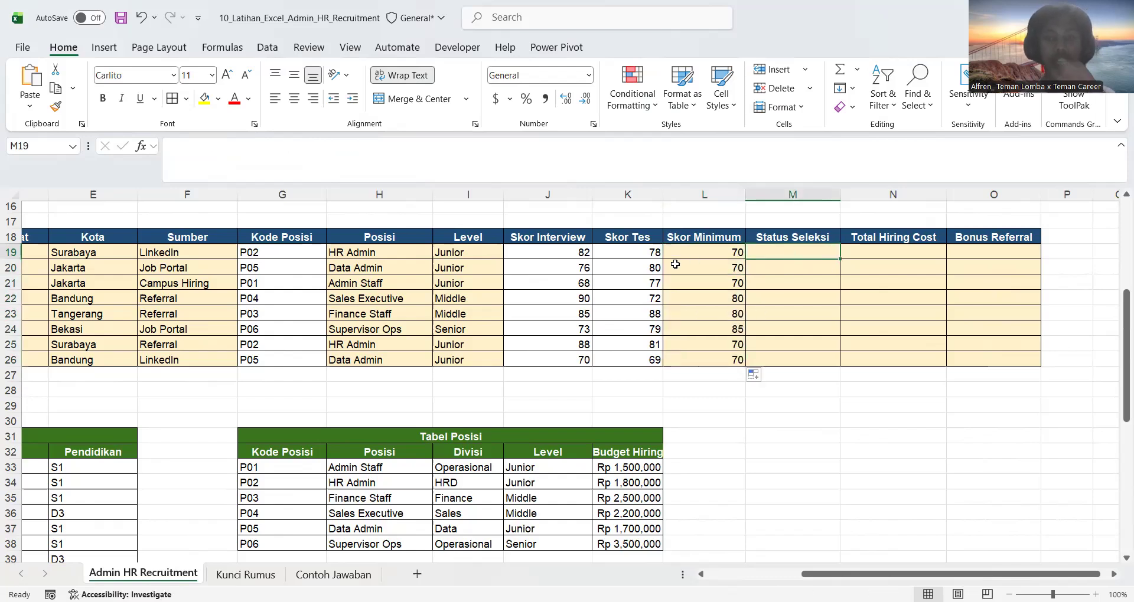
pyautogui.hscroll(-3, 456, 276)
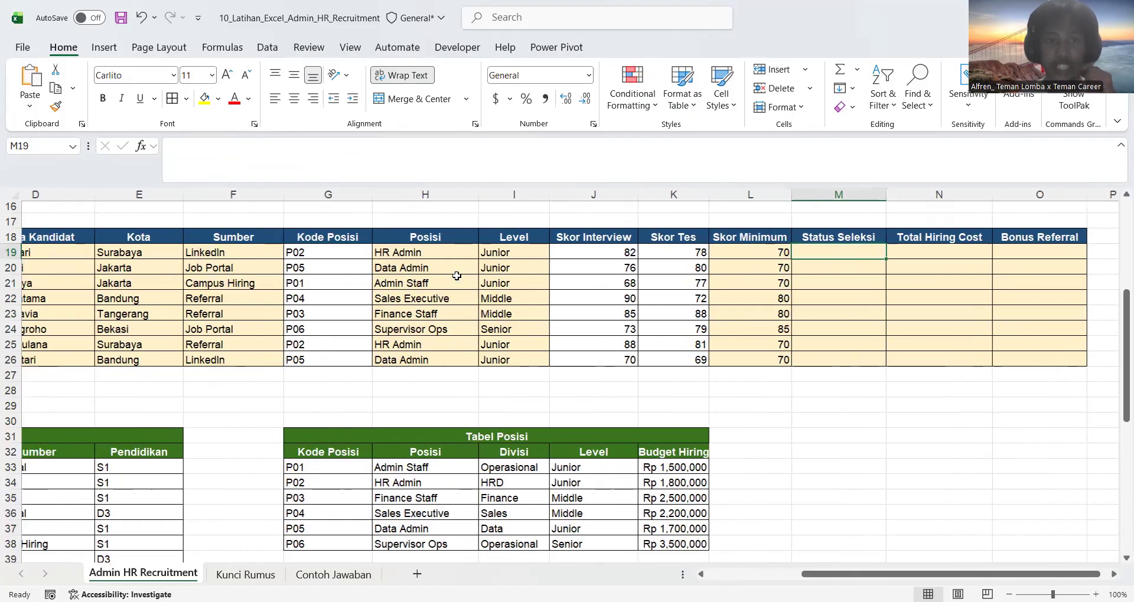
pyautogui.scroll(2, 456, 275)
pyautogui.hscroll(-2, 457, 275)
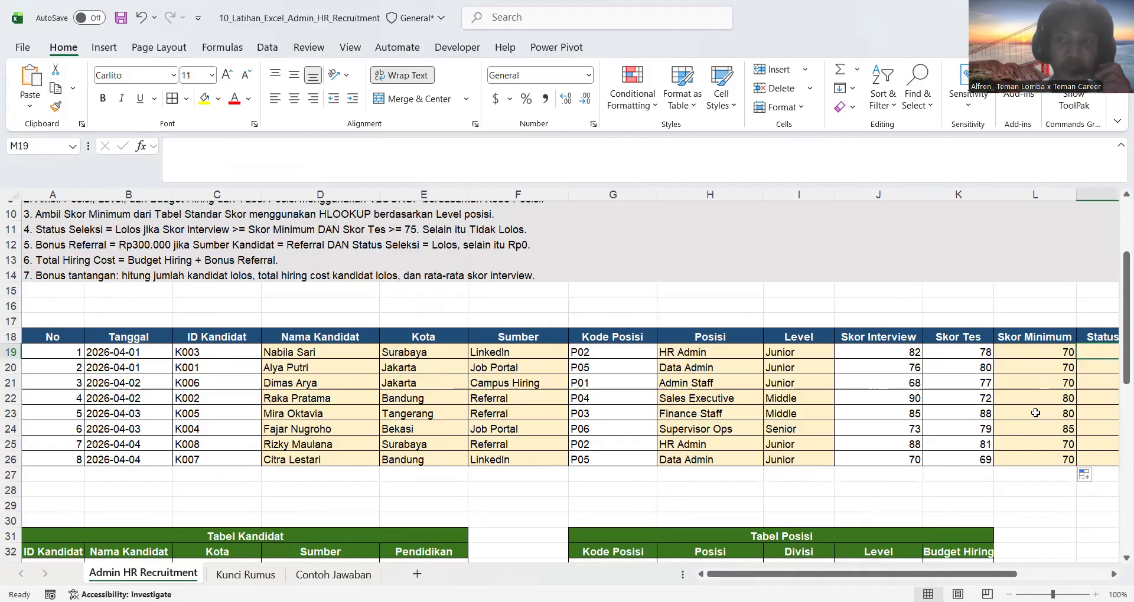
pyautogui.hscroll(1, 1036, 413)
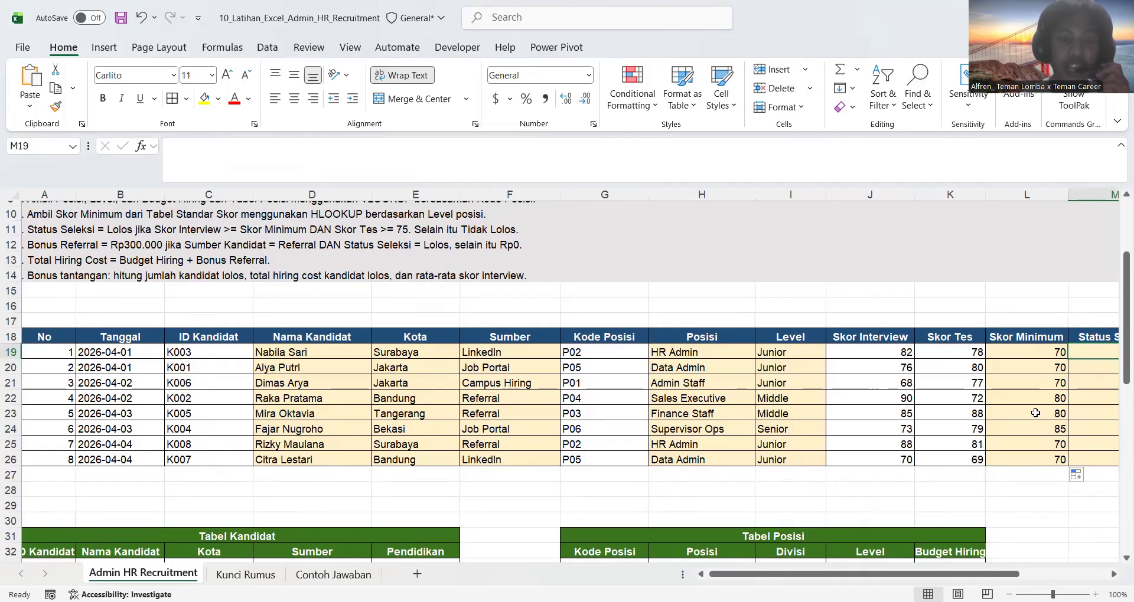
pyautogui.click(335, 242)
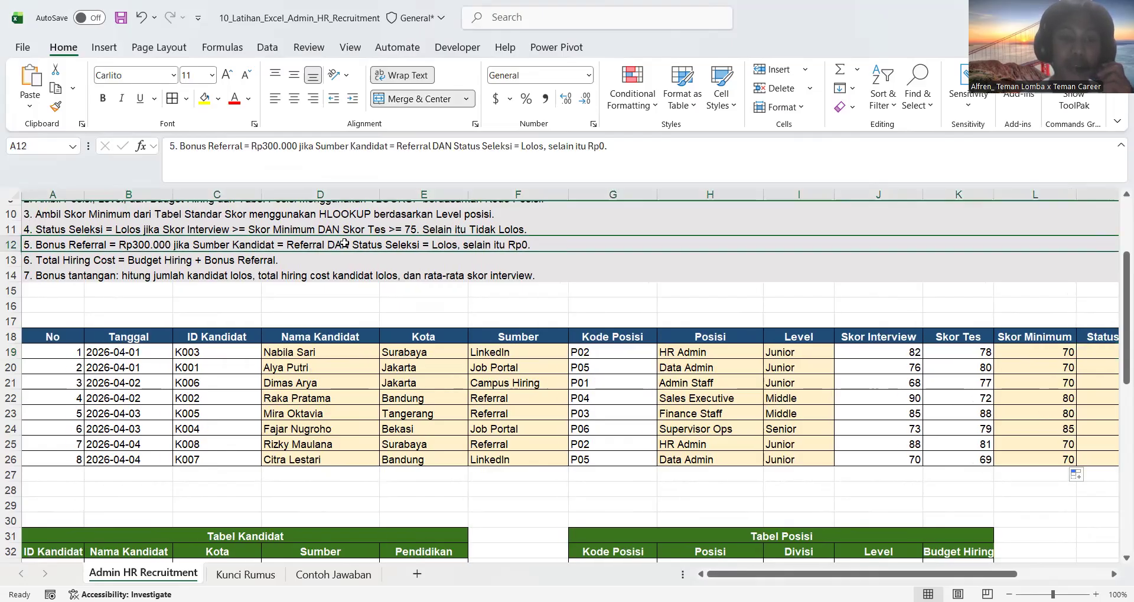
pyautogui.click(479, 307)
pyautogui.hscroll(3, 479, 308)
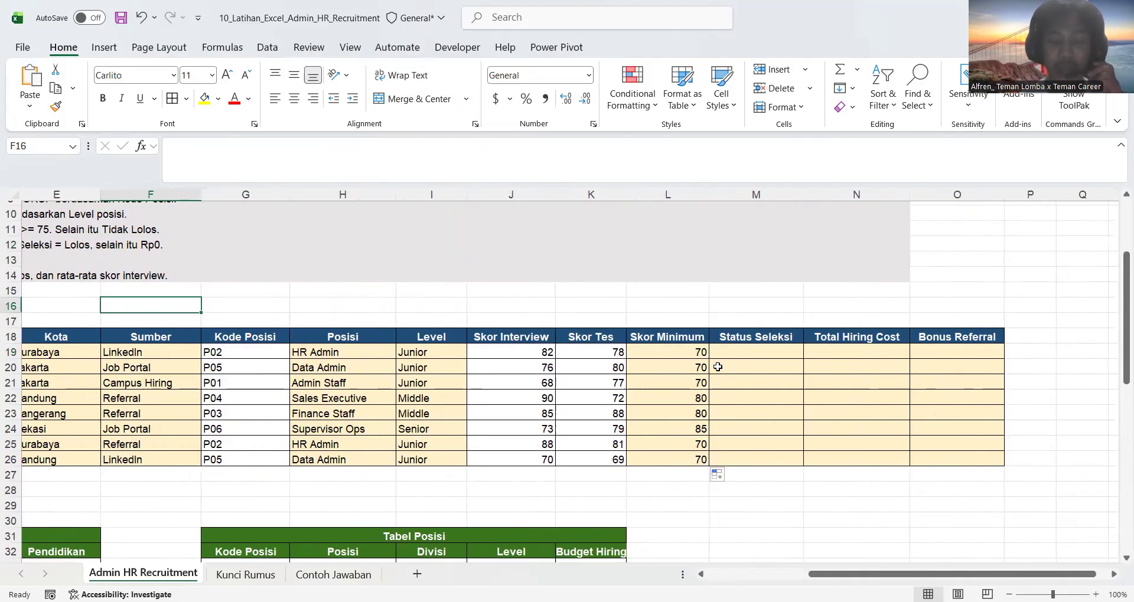
# - Begin an IF formula in Status Seleksi cell M19 with a nested AND function as its logical test
pyautogui.click(756, 354)
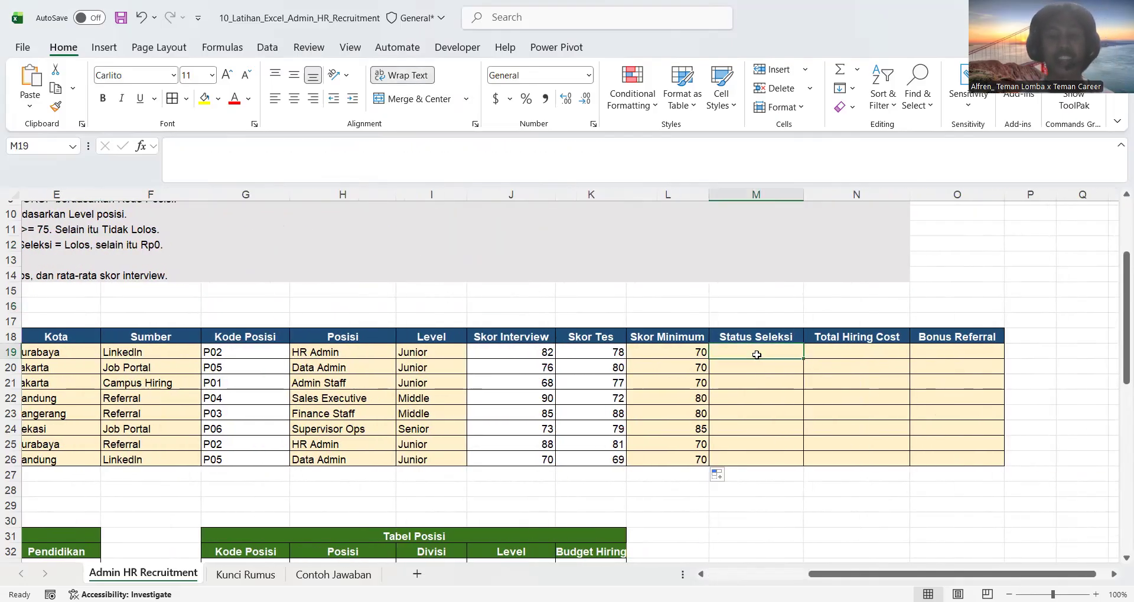
pyautogui.write('=')
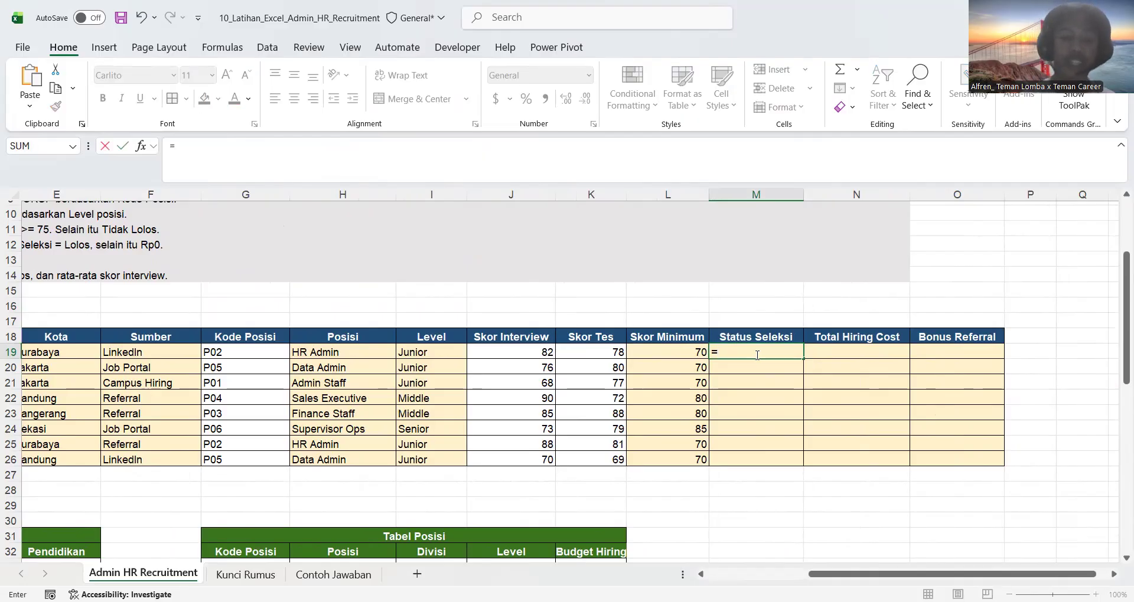
pyautogui.write('IF')
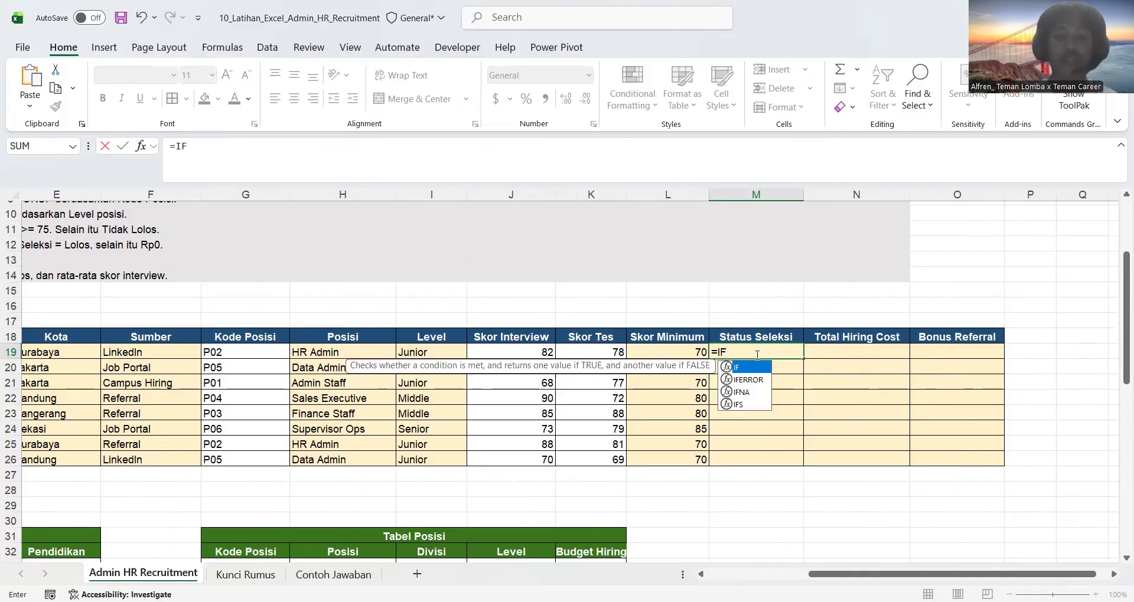
pyautogui.write('(')
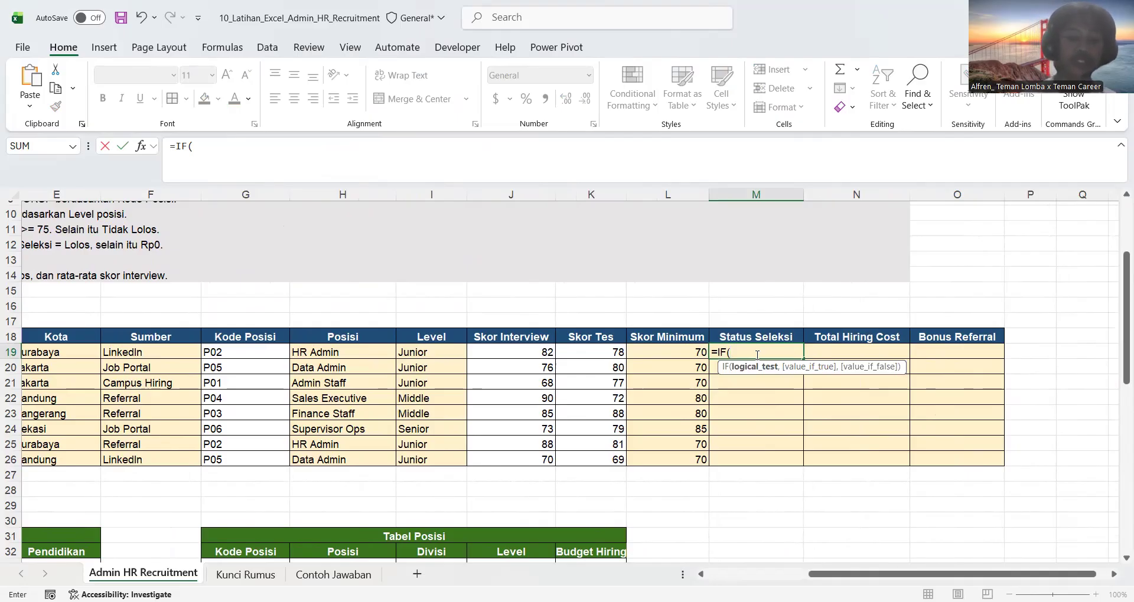
pyautogui.write('AND(')
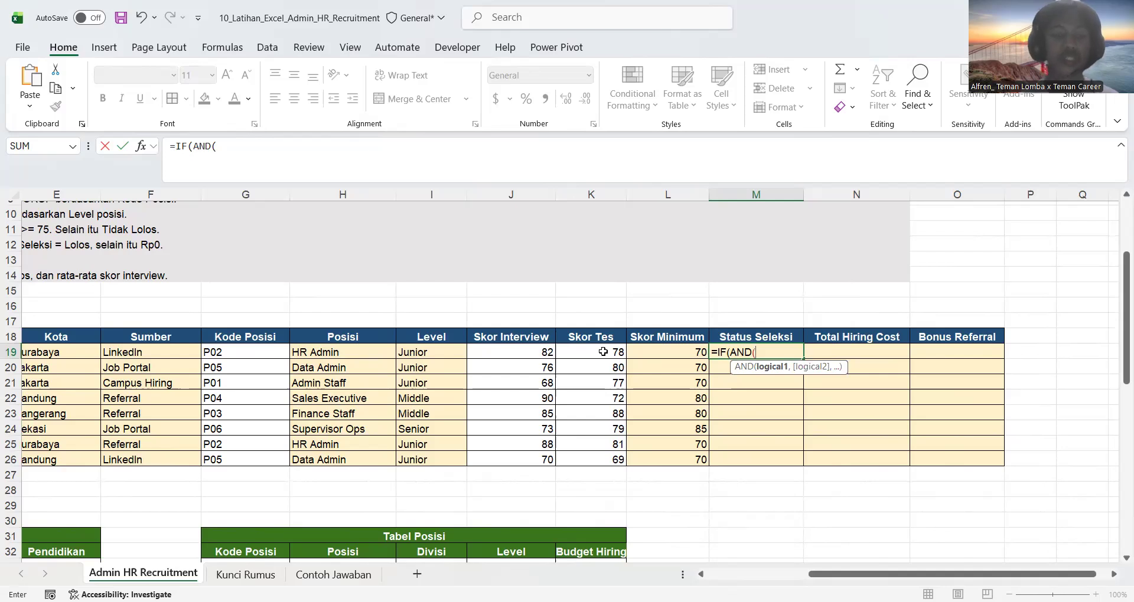
# - Give the AND test in M19 two conditions: Skor Interview J19>=L19 and Skor Tes K19>=75
pyautogui.hscroll(-2, 456, 364)
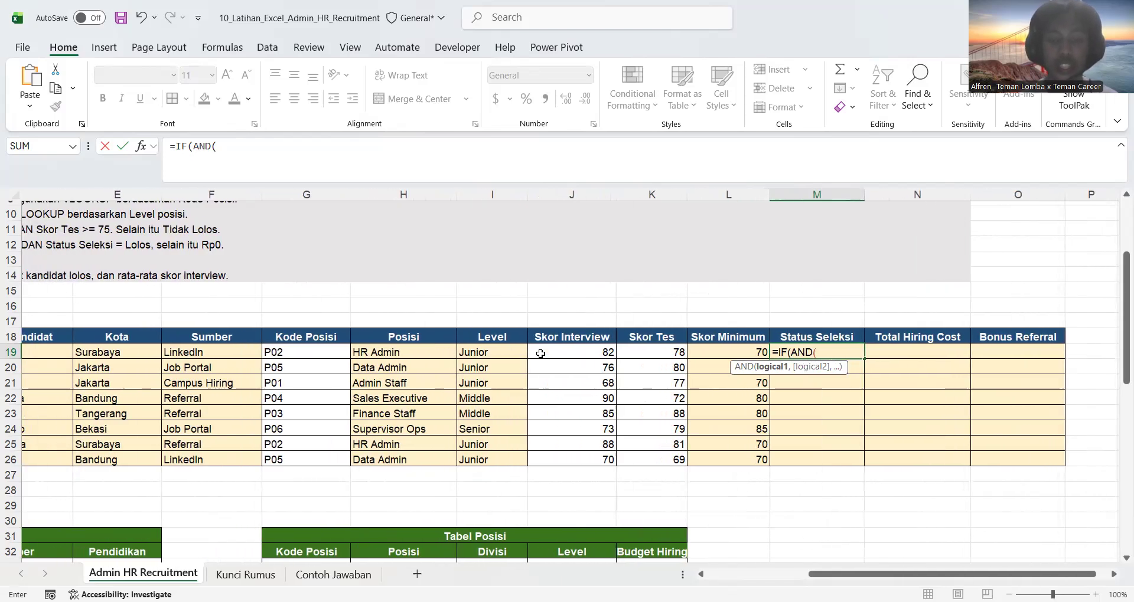
pyautogui.click(602, 354)
pyautogui.write('>=')
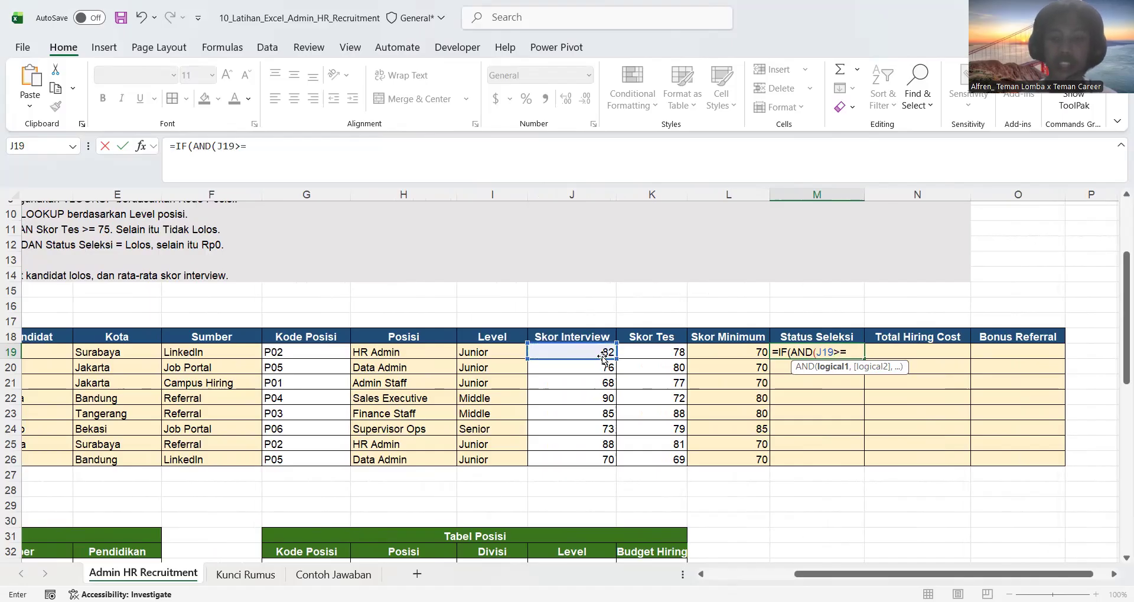
pyautogui.click(713, 354)
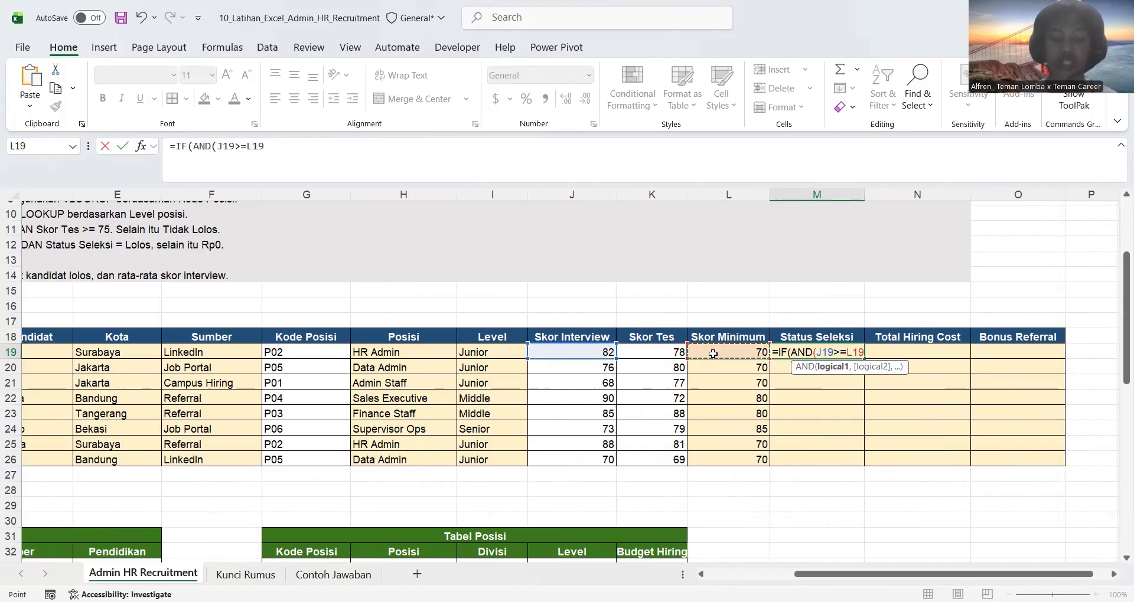
pyautogui.write(',')
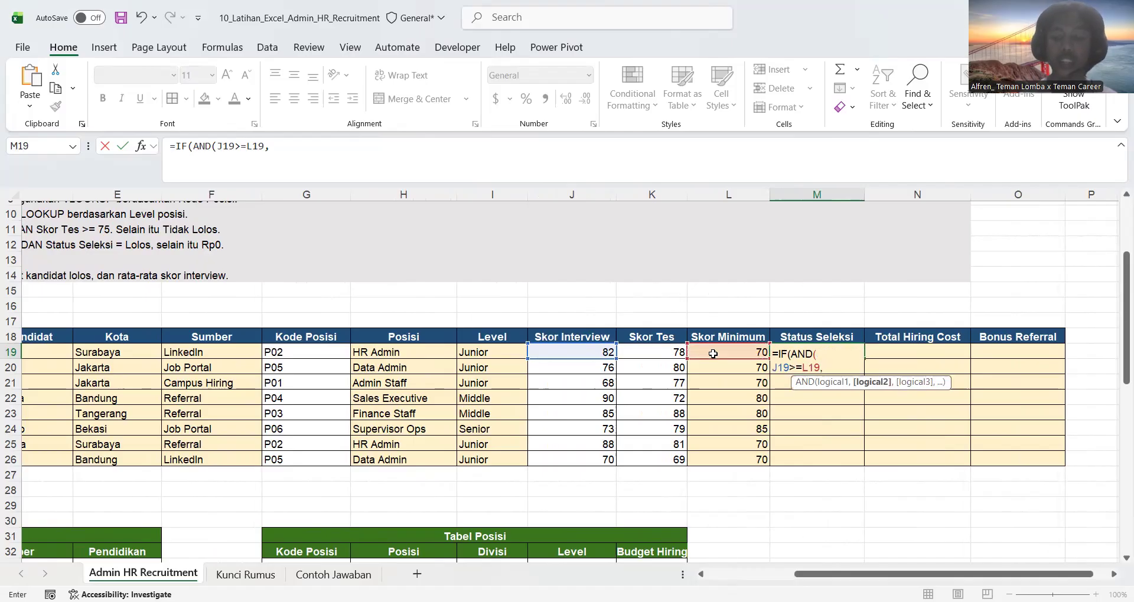
pyautogui.click(665, 353)
pyautogui.write('>')
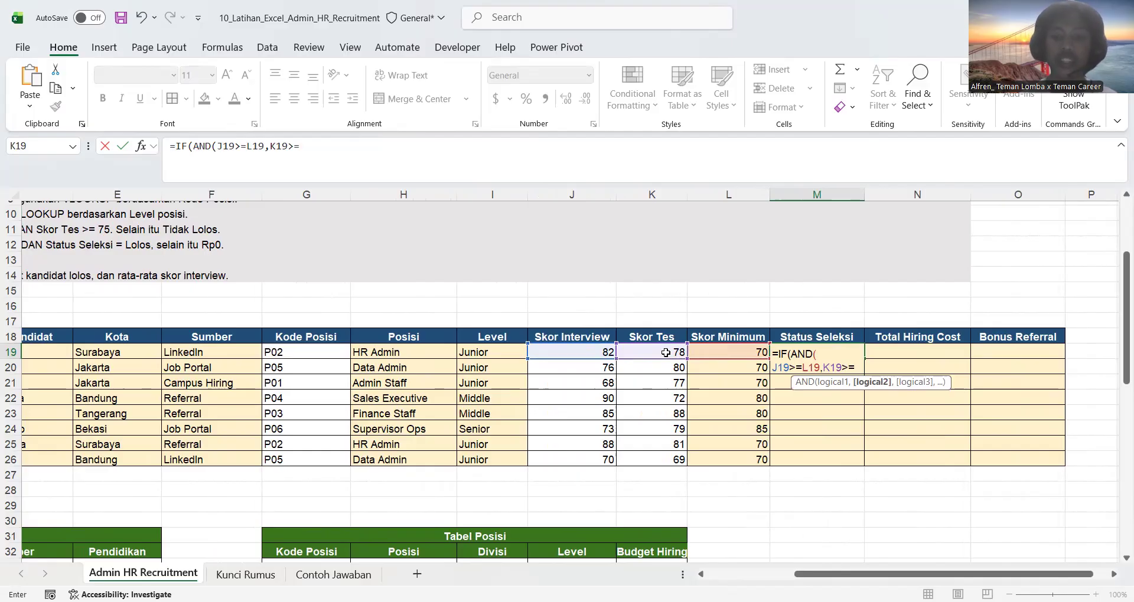
pyautogui.write('=75')
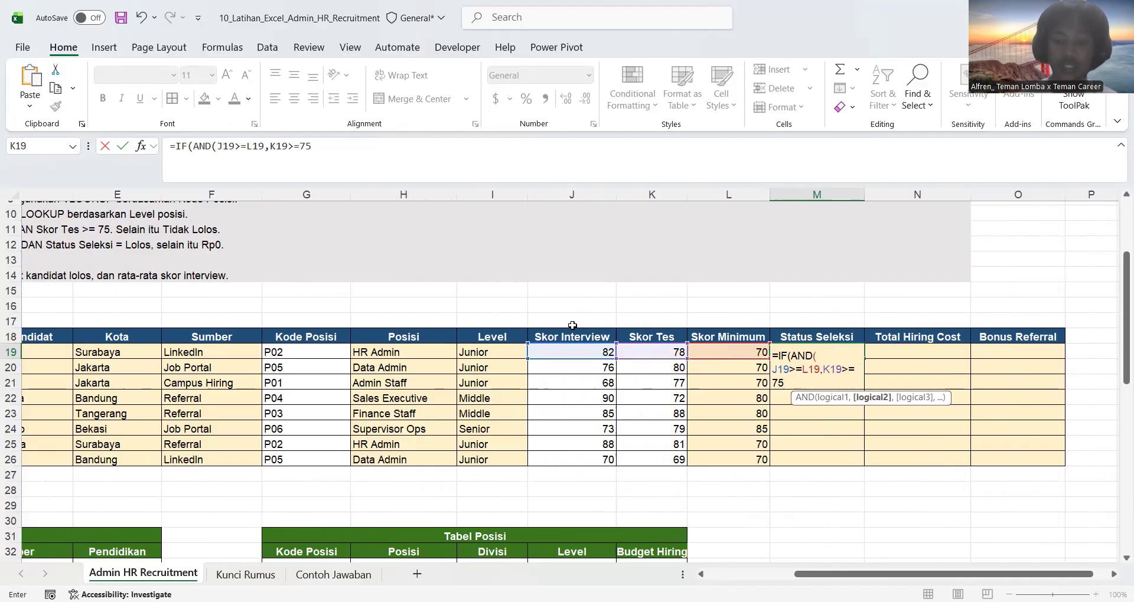
# - Complete the M19 IF formula with "Lolos" if true and "Tidak Lolos" if false, and fill it down through M26
pyautogui.write('),')
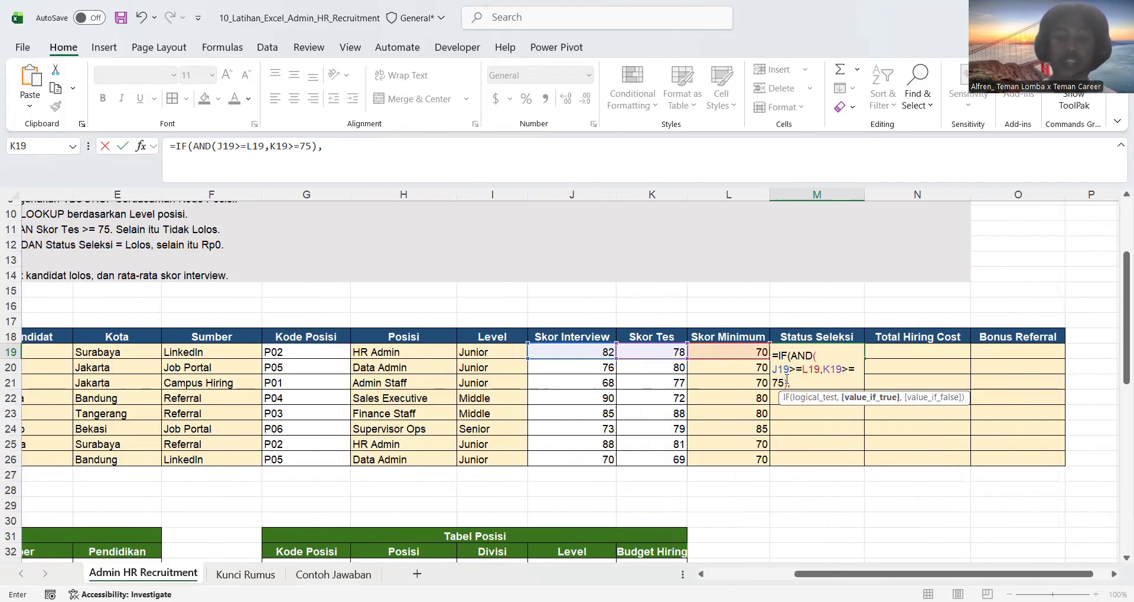
pyautogui.write('"Lolo')
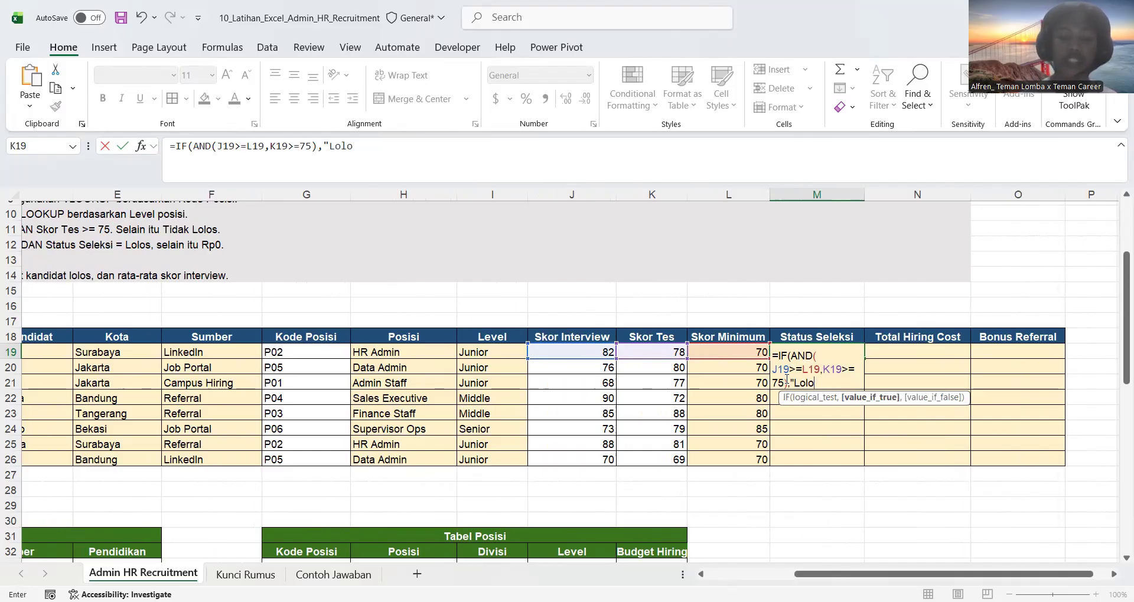
pyautogui.write('s","Tidak')
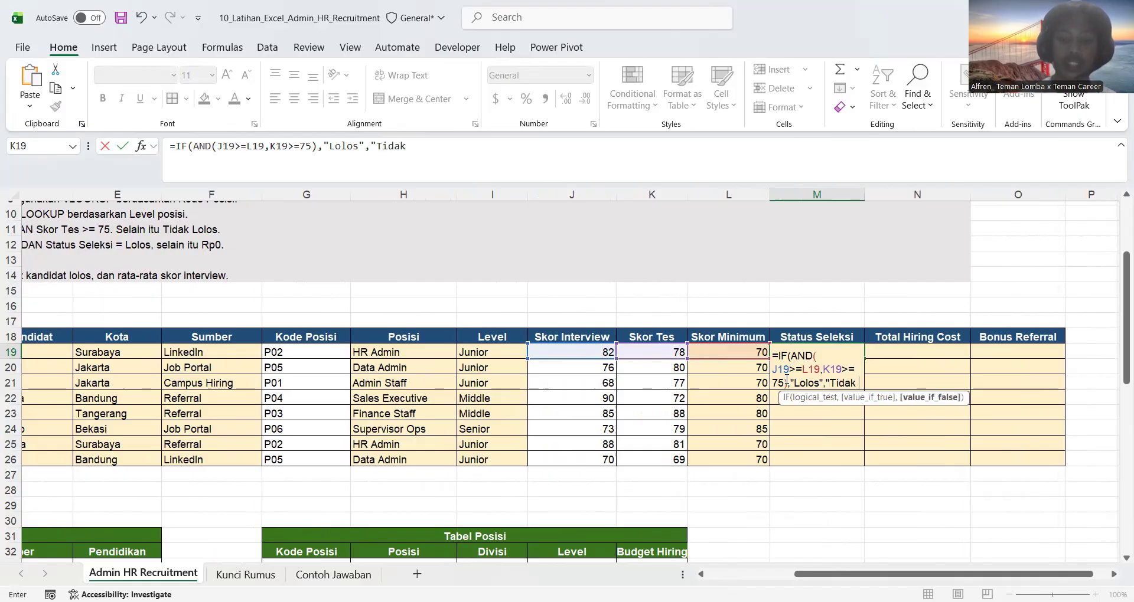
pyautogui.write(' Lolos")')
pyautogui.press('Return')
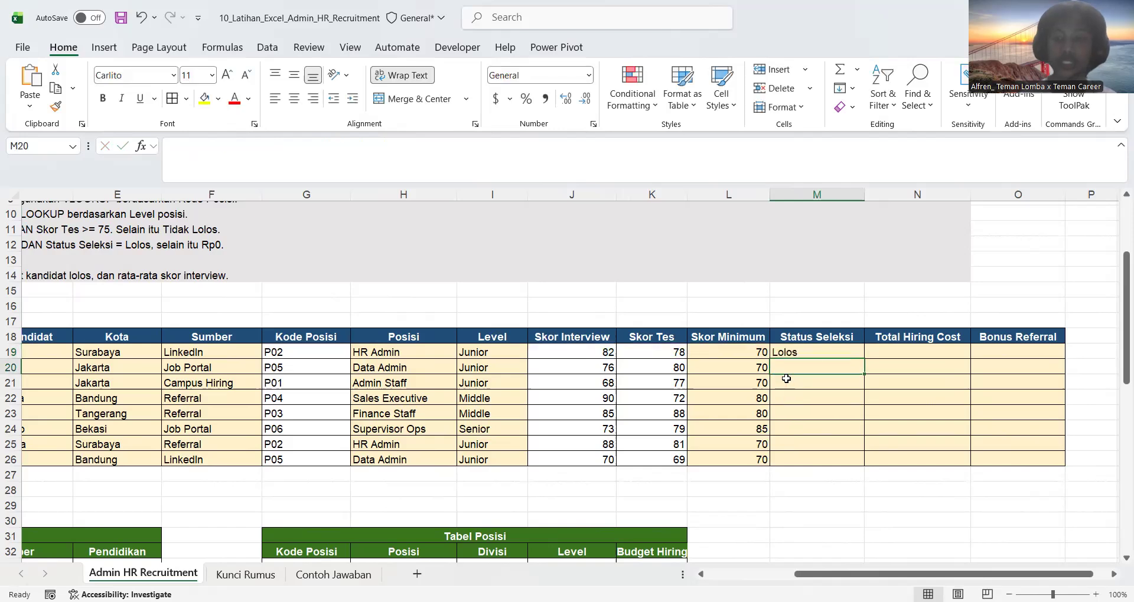
pyautogui.click(832, 352)
pyautogui.moveTo(863, 358); pyautogui.dragTo(858, 461)
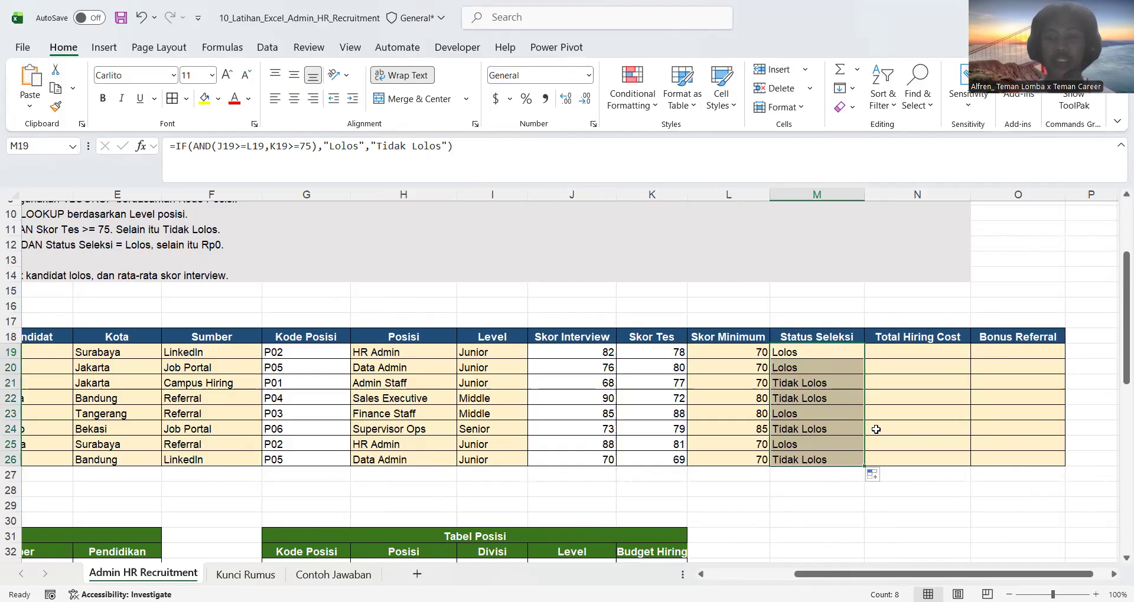
# - Review the exercise instruction for Total Hiring Cost, and examine the Budget Hiring column of Tabel Posisi and the empty Total Hiring Cost and Bonus Referral columns
pyautogui.click(915, 357)
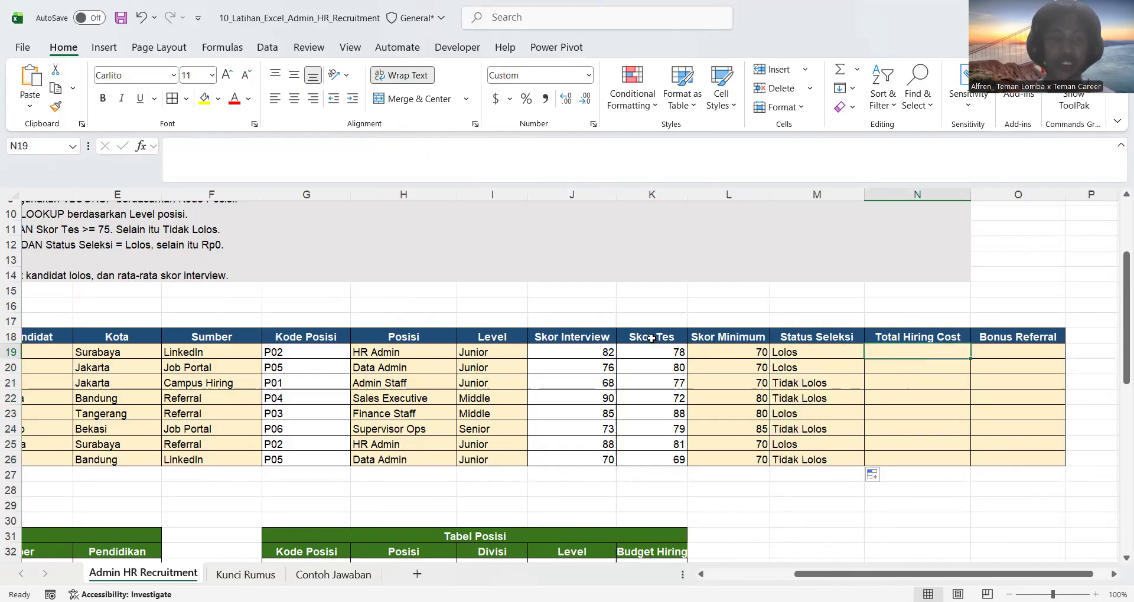
pyautogui.hscroll(-2, 652, 338)
pyautogui.hscroll(-2, 651, 337)
pyautogui.scroll(-2, 652, 338)
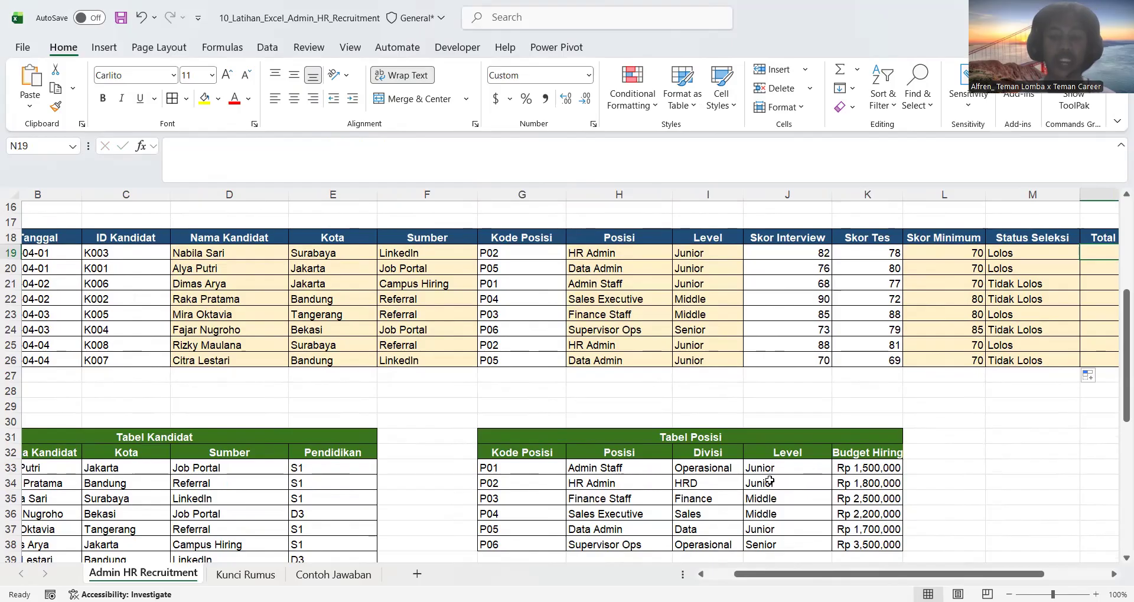
pyautogui.hscroll(3, 887, 363)
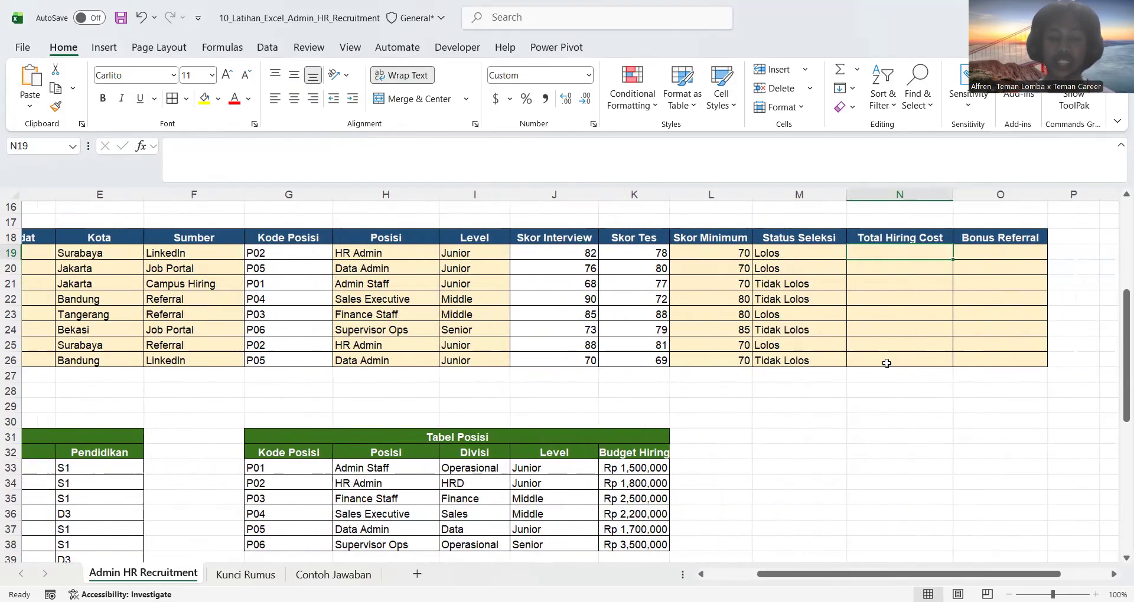
pyautogui.scroll(-1, 815, 362)
pyautogui.scroll(1, 510, 255)
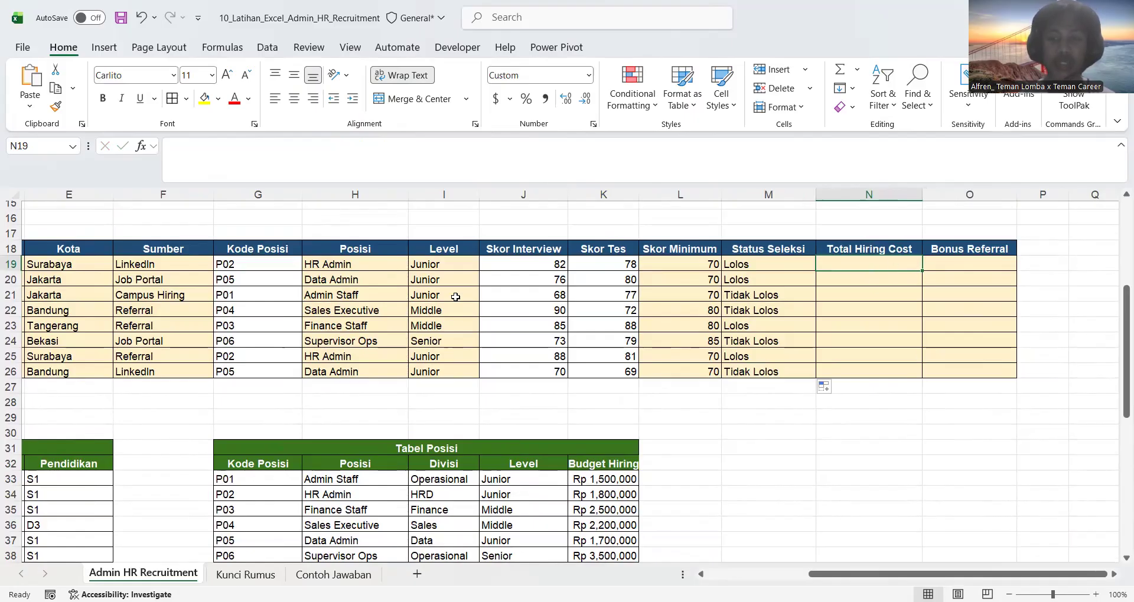
pyautogui.scroll(1, 455, 297)
pyautogui.hscroll(-1, 456, 297)
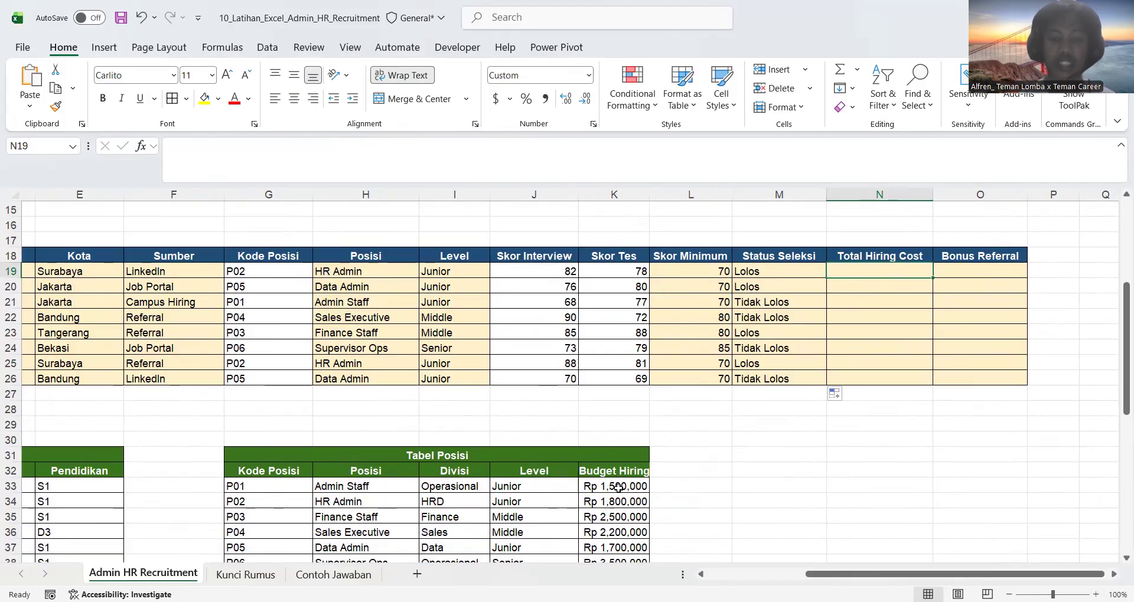
pyautogui.scroll(1, 578, 502)
pyautogui.hscroll(-2, 578, 502)
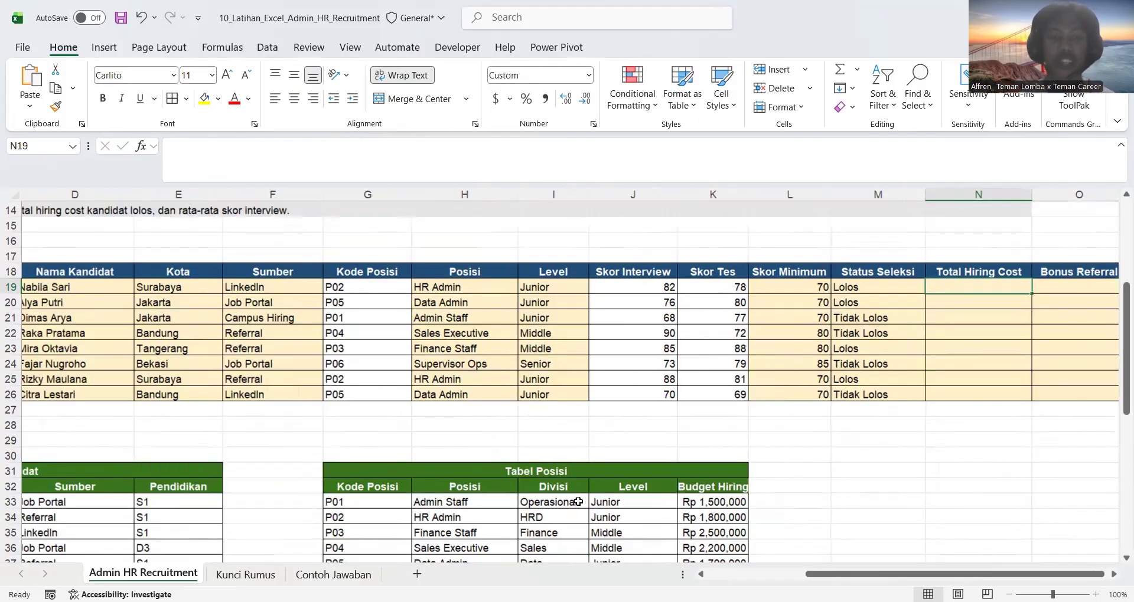
pyautogui.scroll(2, 578, 502)
pyautogui.hscroll(-3, 578, 501)
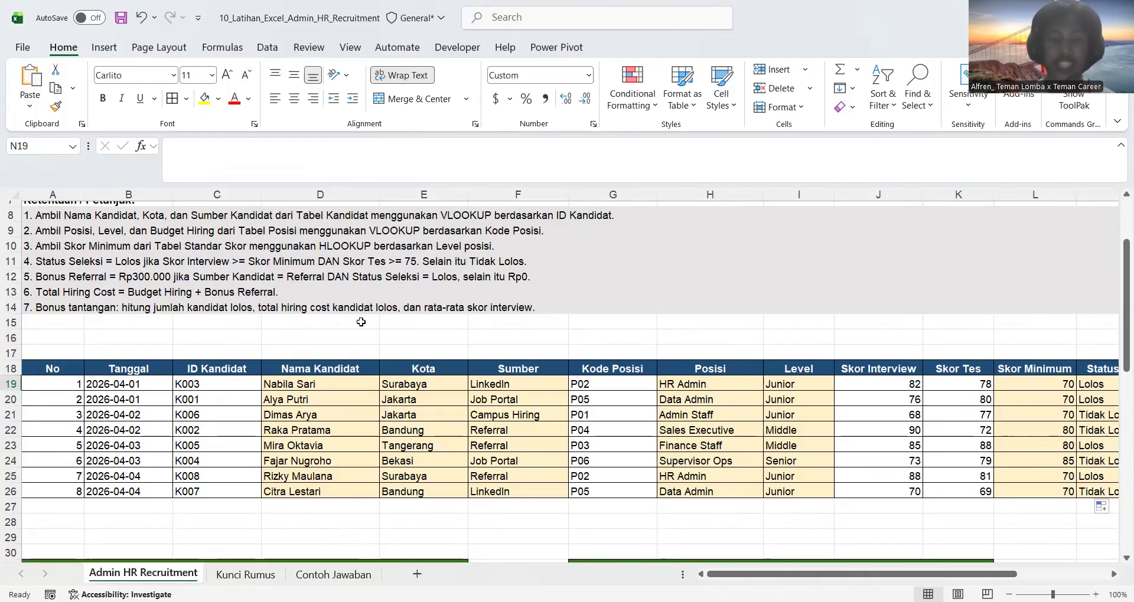
pyautogui.scroll(-5, 361, 322)
pyautogui.hscroll(5, 360, 321)
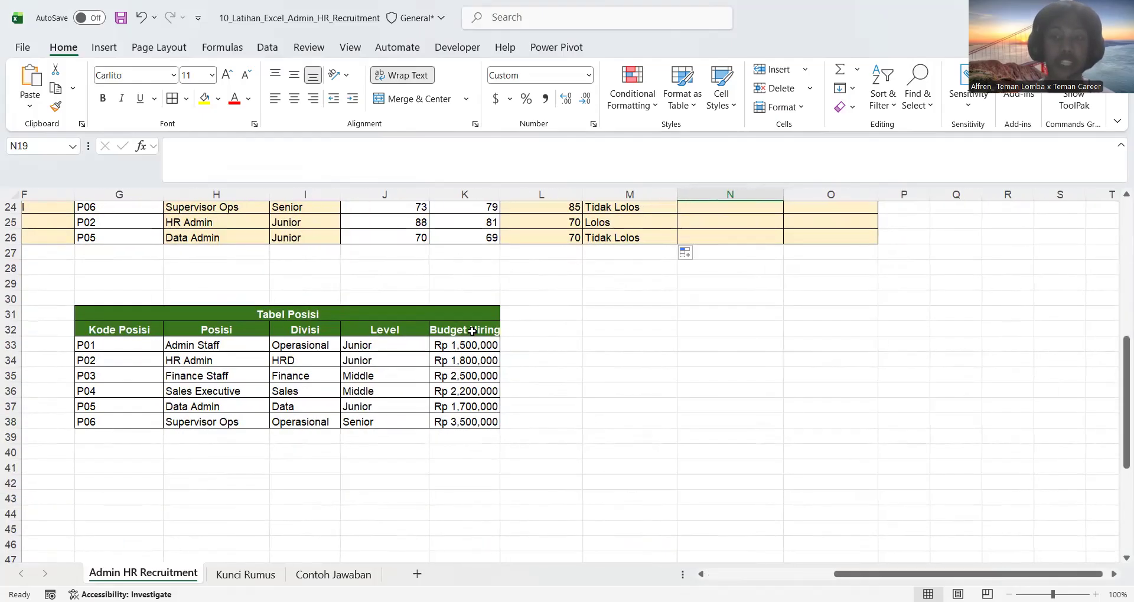
pyautogui.scroll(2, 483, 441)
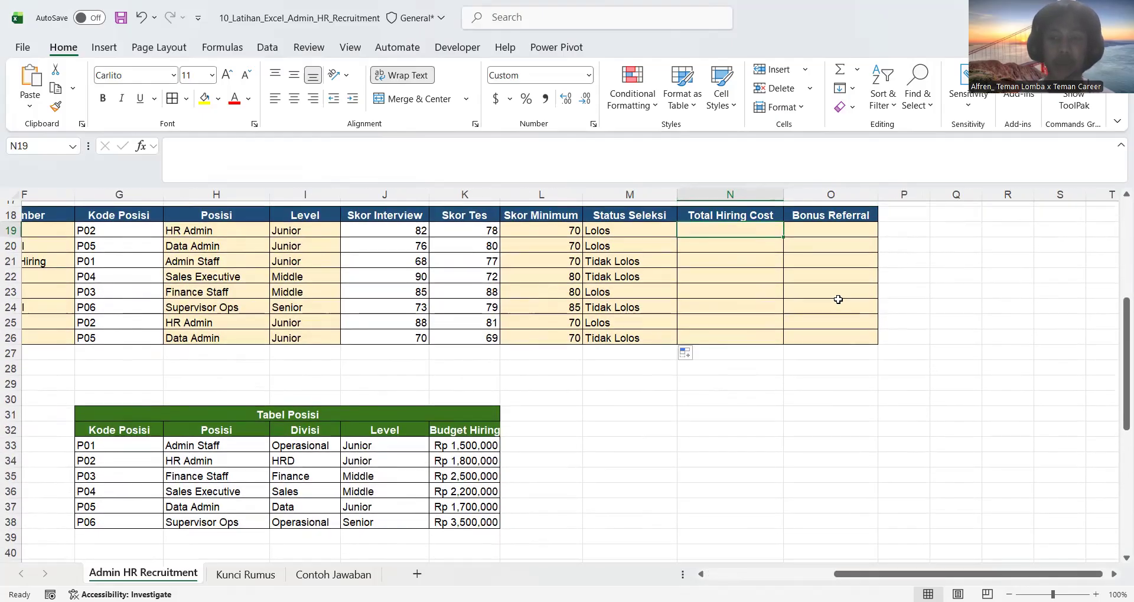
pyautogui.click(841, 388)
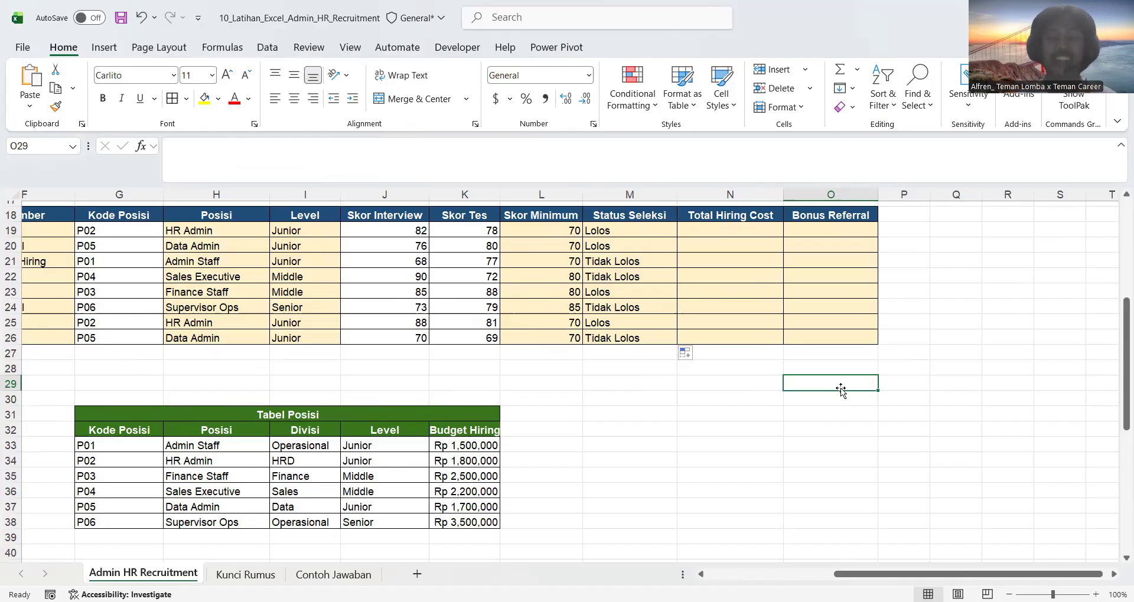
pyautogui.click(745, 232)
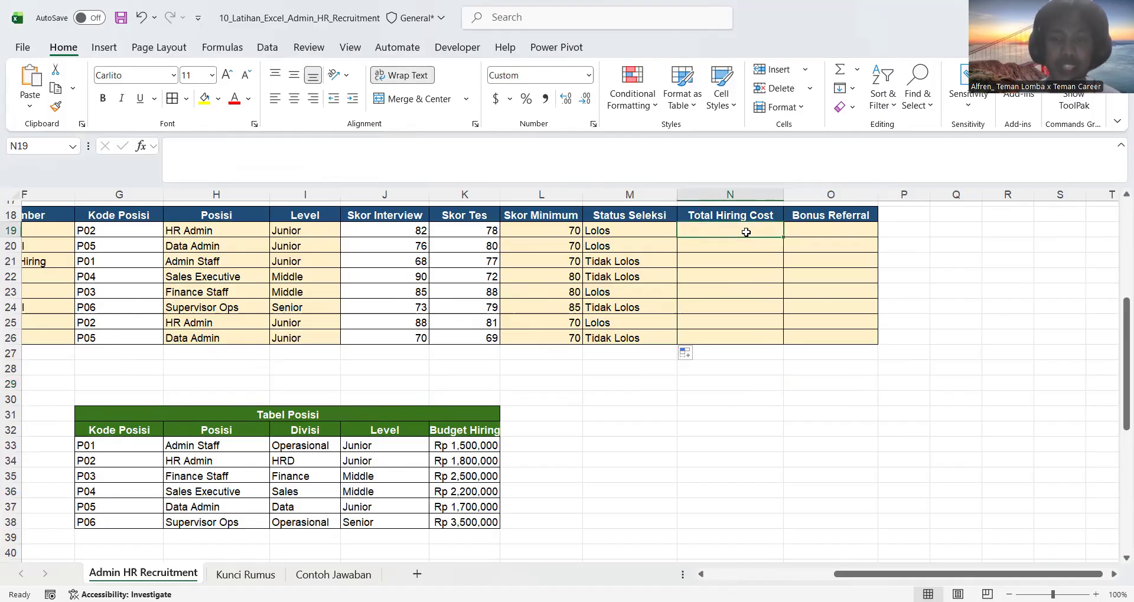
# - Begin a VLOOKUP formula in Total Hiring Cost cell N19 with Kode Posisi G19 as the lookup value
pyautogui.write('=')
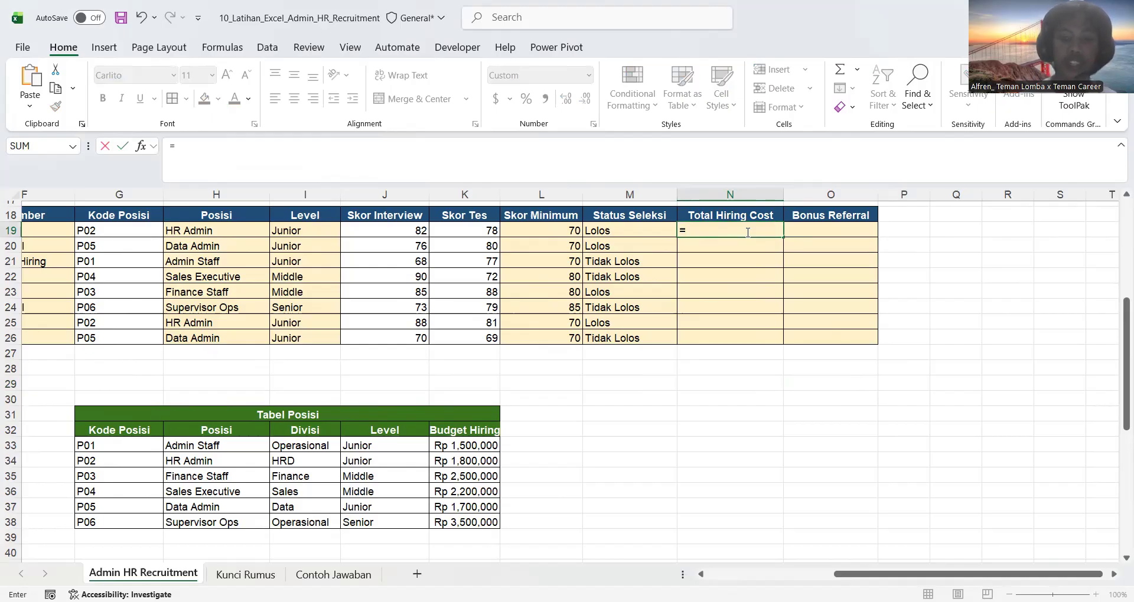
pyautogui.write('VLO')
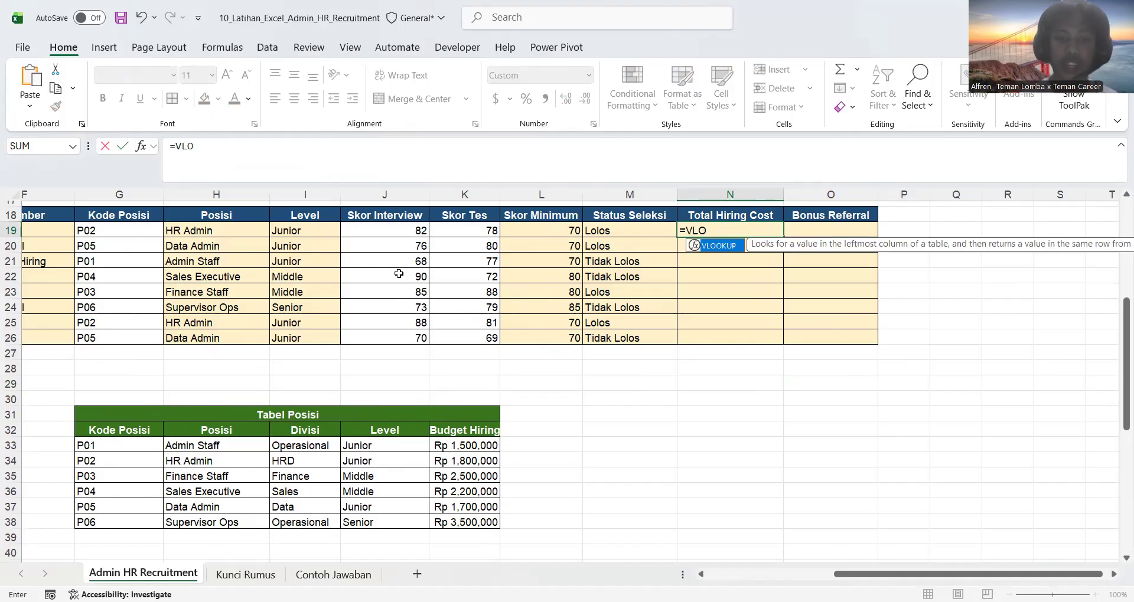
pyautogui.press('Tab')
pyautogui.hscroll(-3, 398, 273)
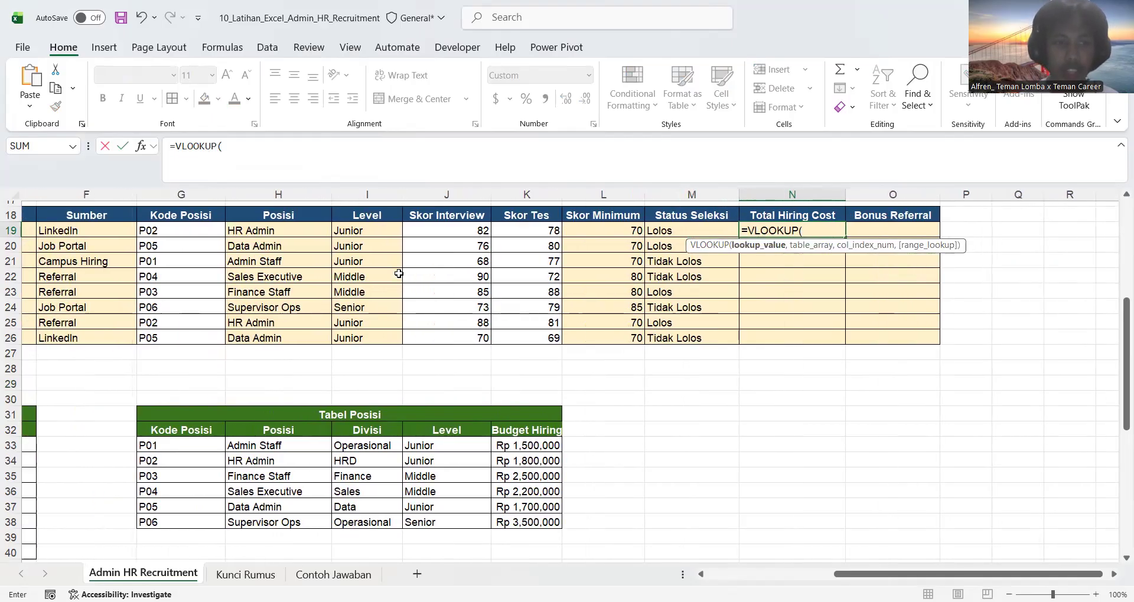
pyautogui.click(204, 228)
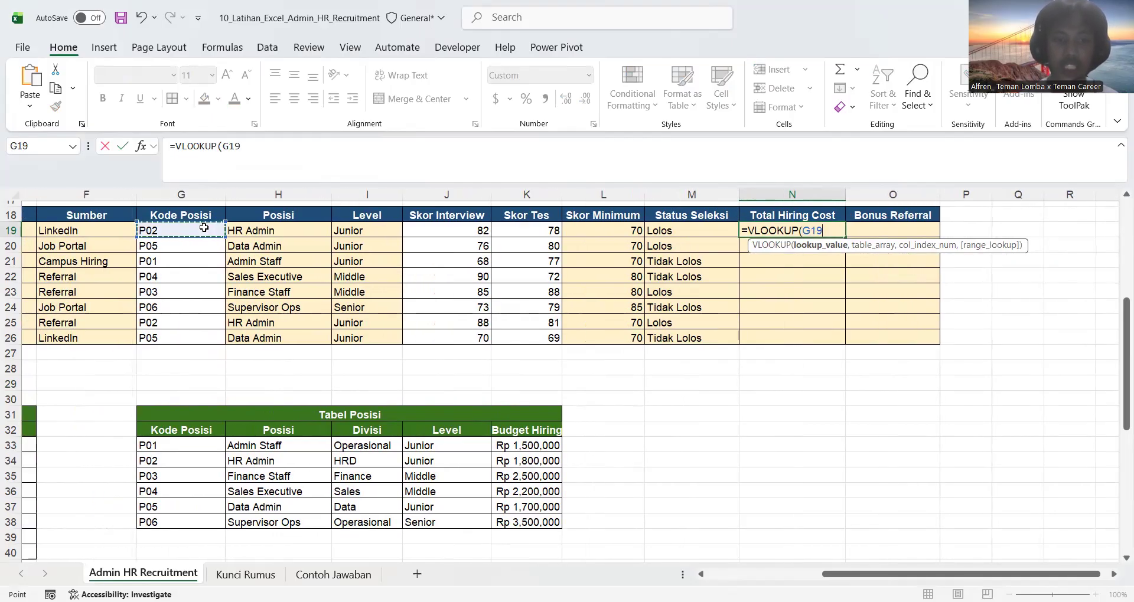
pyautogui.write(',')
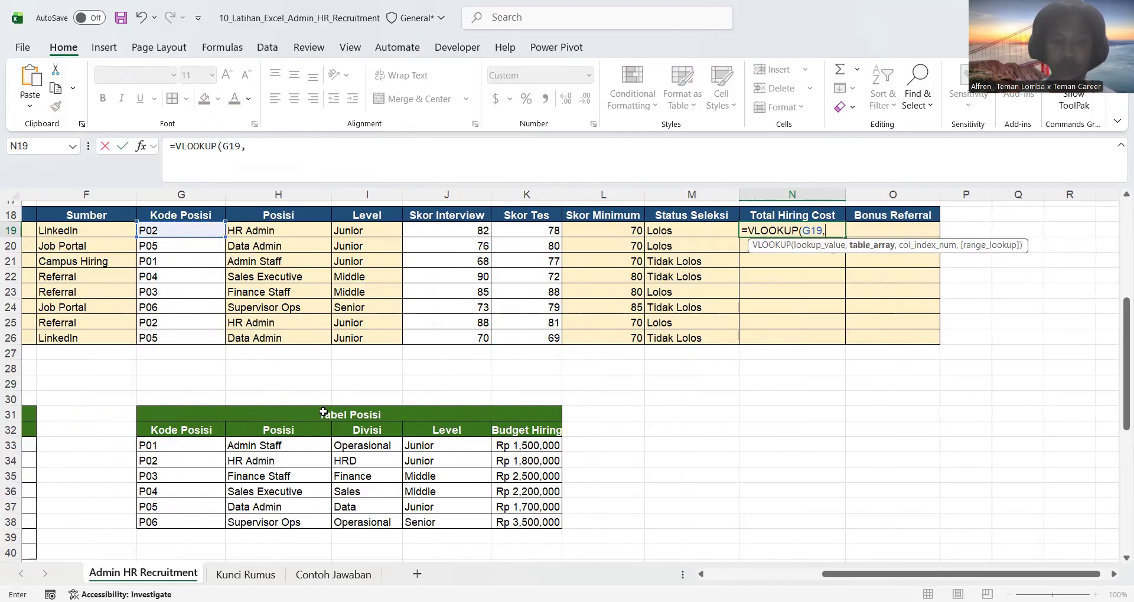
# - Set the N19 VLOOKUP table array to Tabel Posisi as the absolute range $G$32:$K$38
pyautogui.click(186, 431)
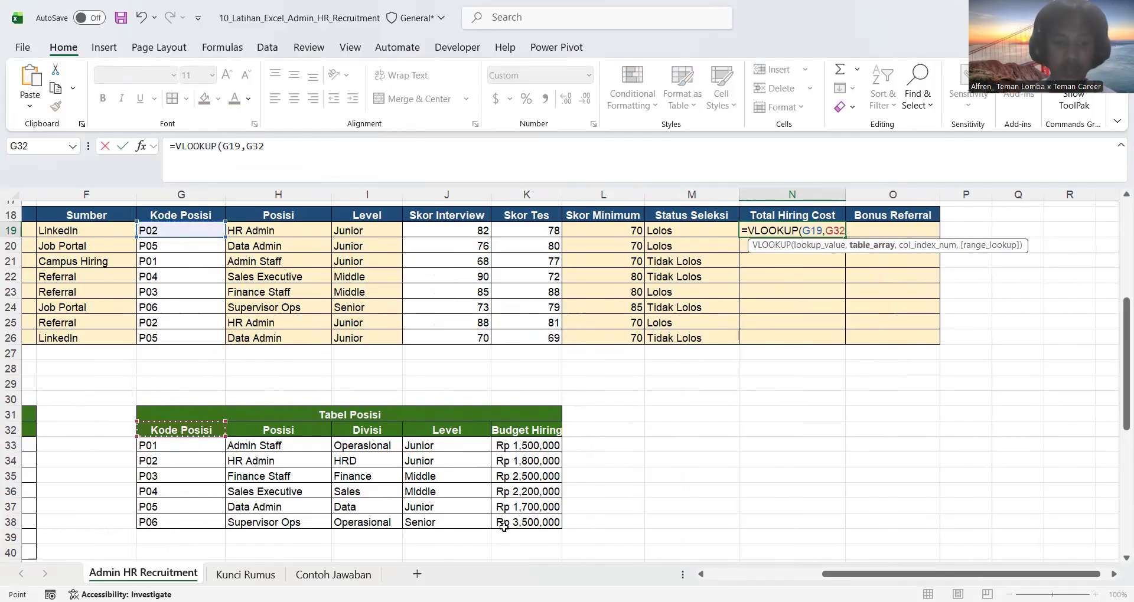
pyautogui.moveTo(504, 526); pyautogui.dragTo(515, 530)
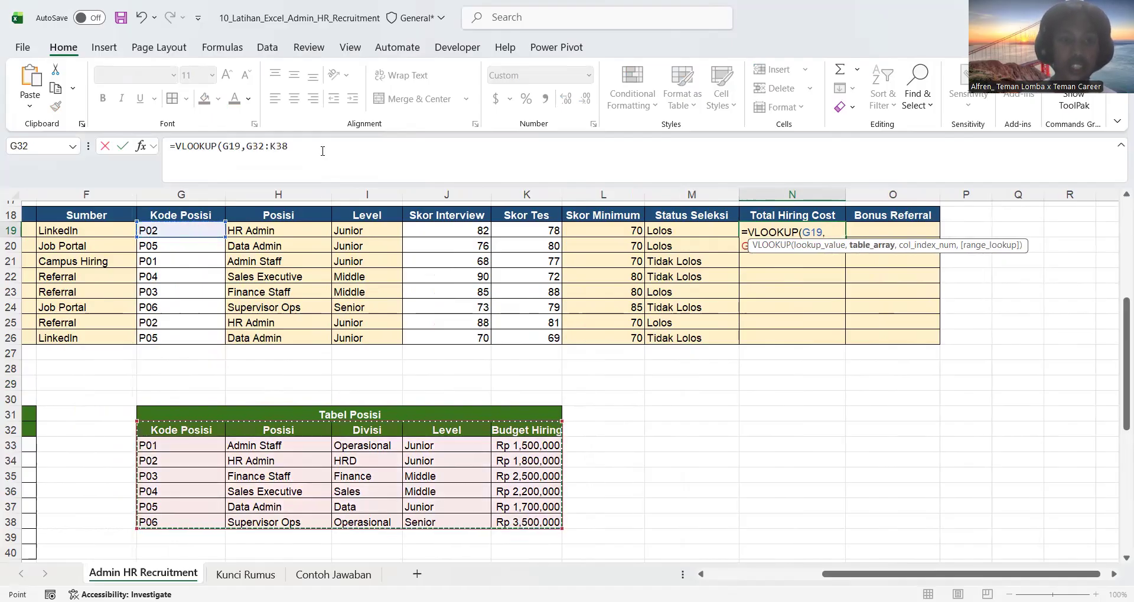
pyautogui.moveTo(288, 146); pyautogui.dragTo(247, 146)
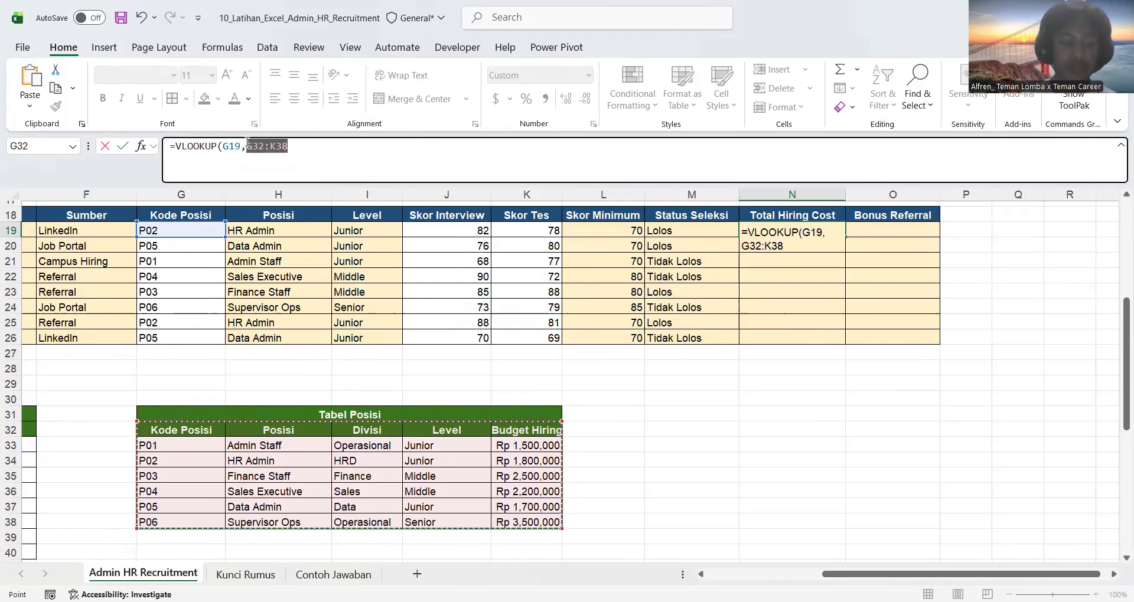
pyautogui.press('F4')
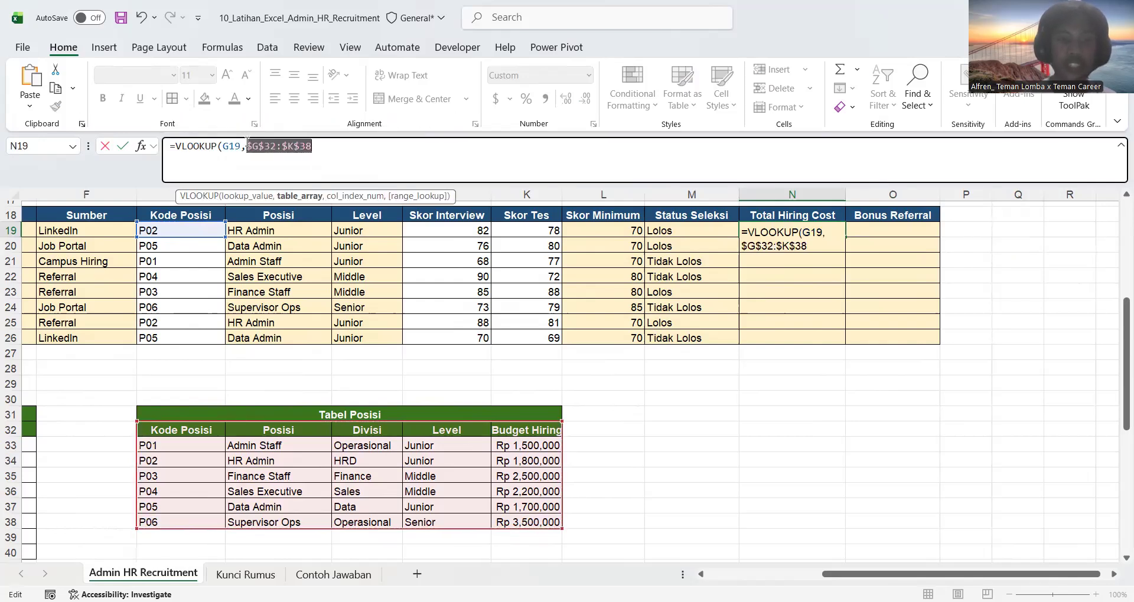
pyautogui.click(328, 148)
pyautogui.write(',')
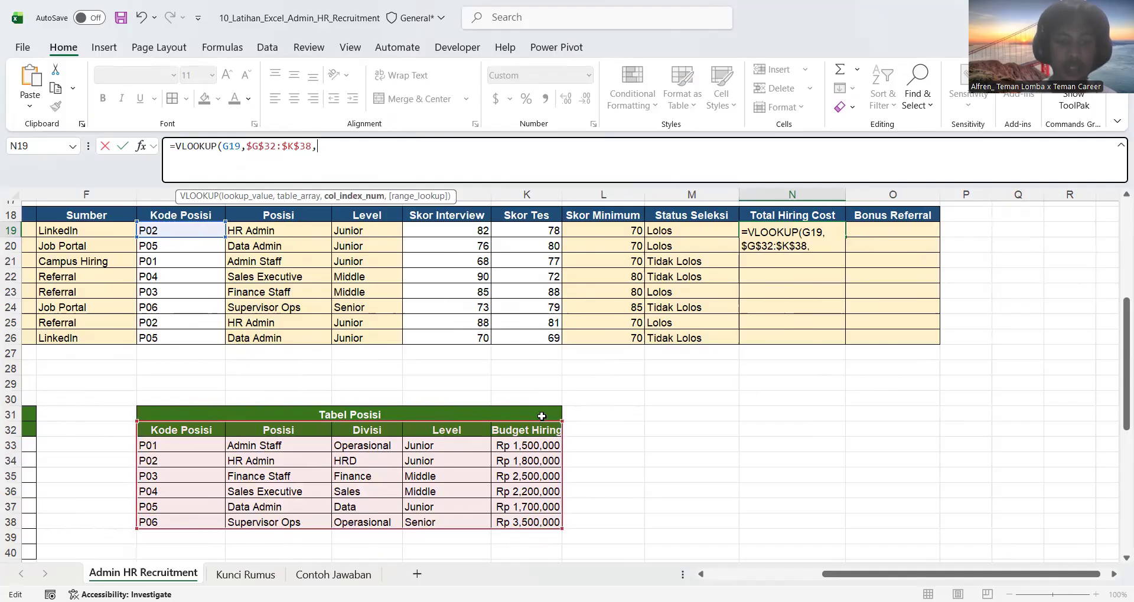
# - Complete the N19 VLOOKUP with column index 5 and FALSE, add Bonus Referral cell O19 to it, and enter the formula
pyautogui.write('5')
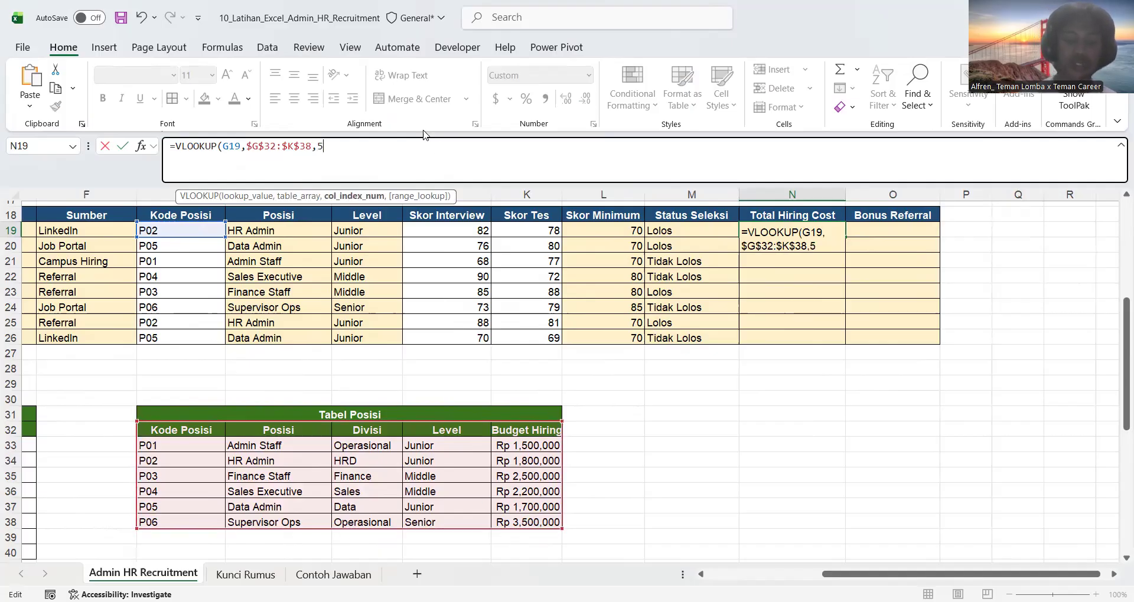
pyautogui.write(',')
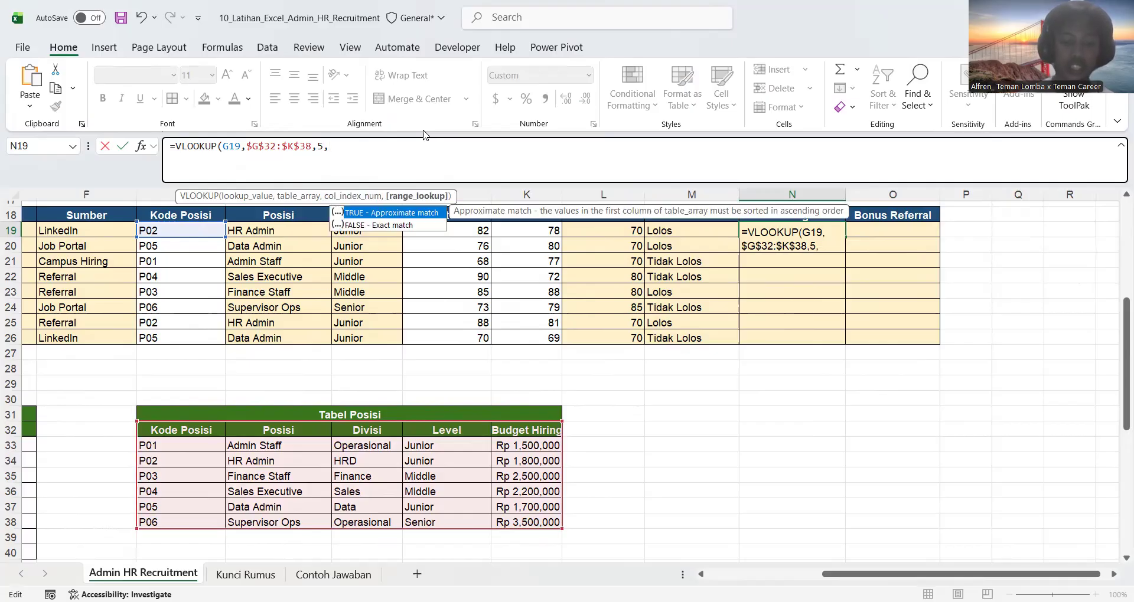
pyautogui.write('FALSE)')
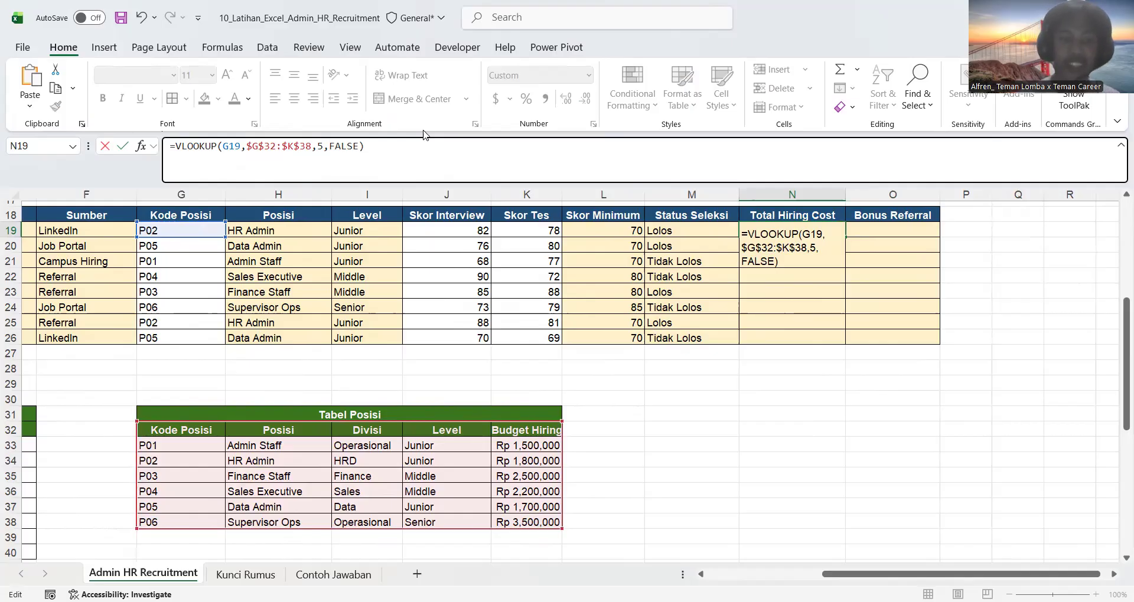
pyautogui.write('+')
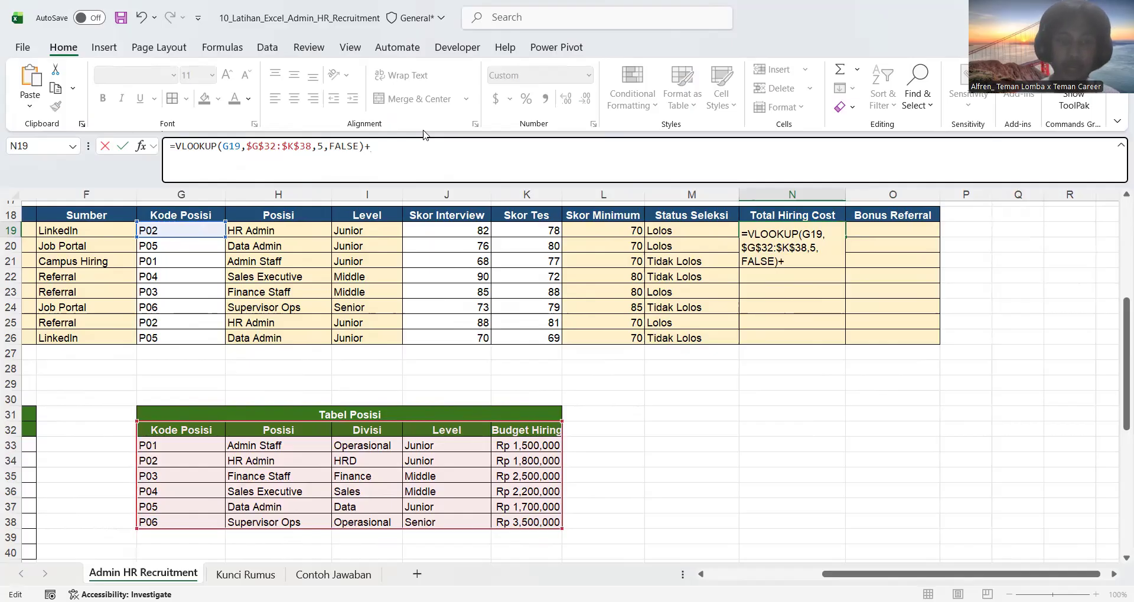
pyautogui.click(872, 230)
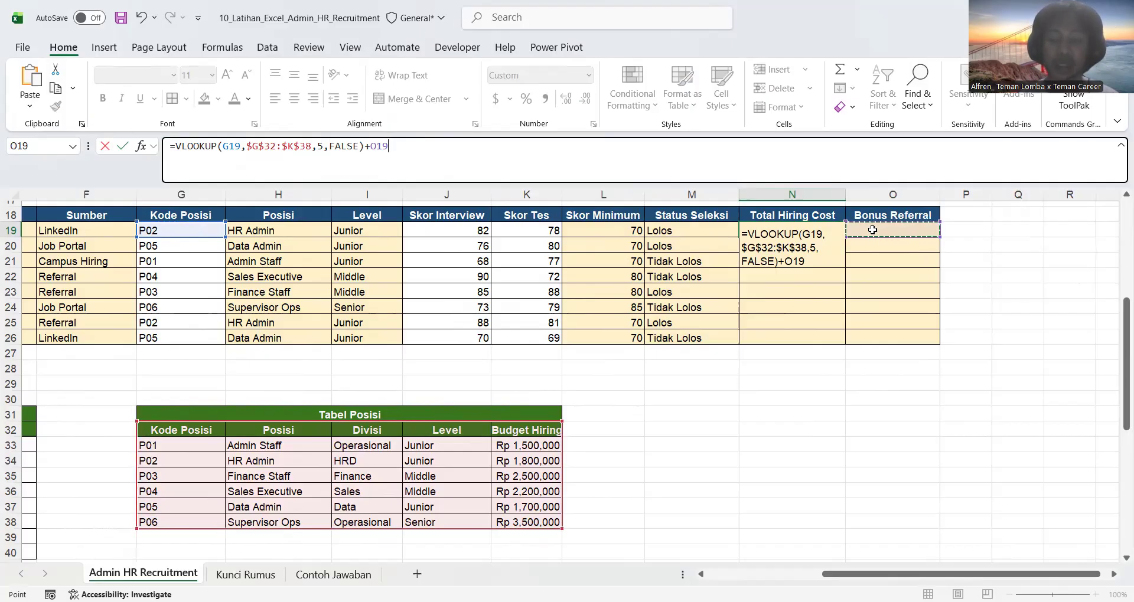
pyautogui.press('Return')
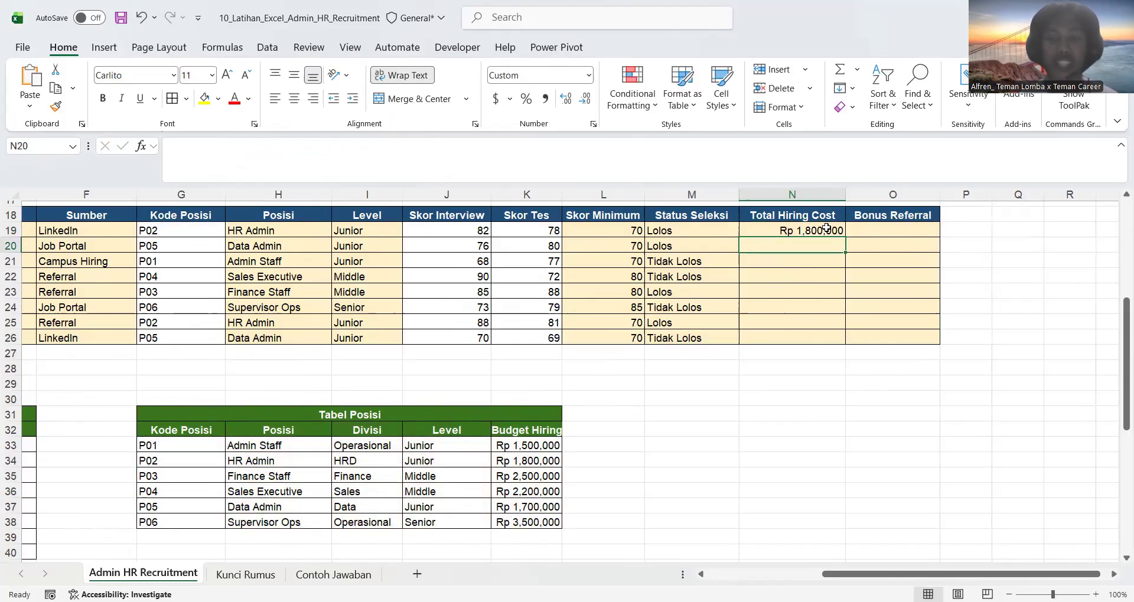
# - Fill the Total Hiring Cost formula from N19 down through N26 and check the copied formula in N24
pyautogui.click(826, 228)
pyautogui.moveTo(846, 239); pyautogui.dragTo(835, 347)
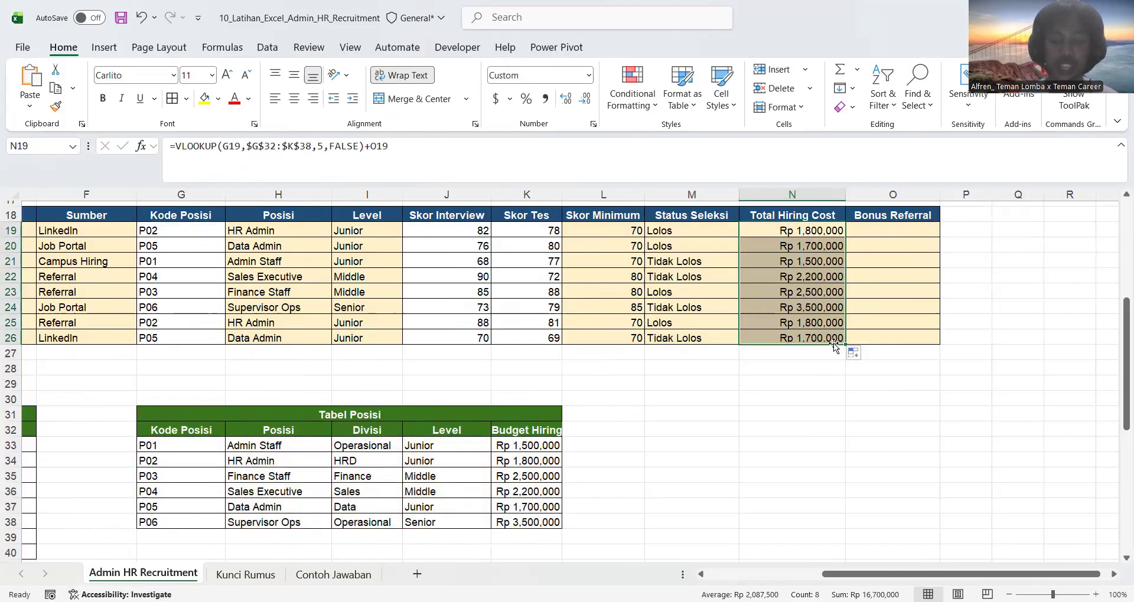
pyautogui.click(825, 313)
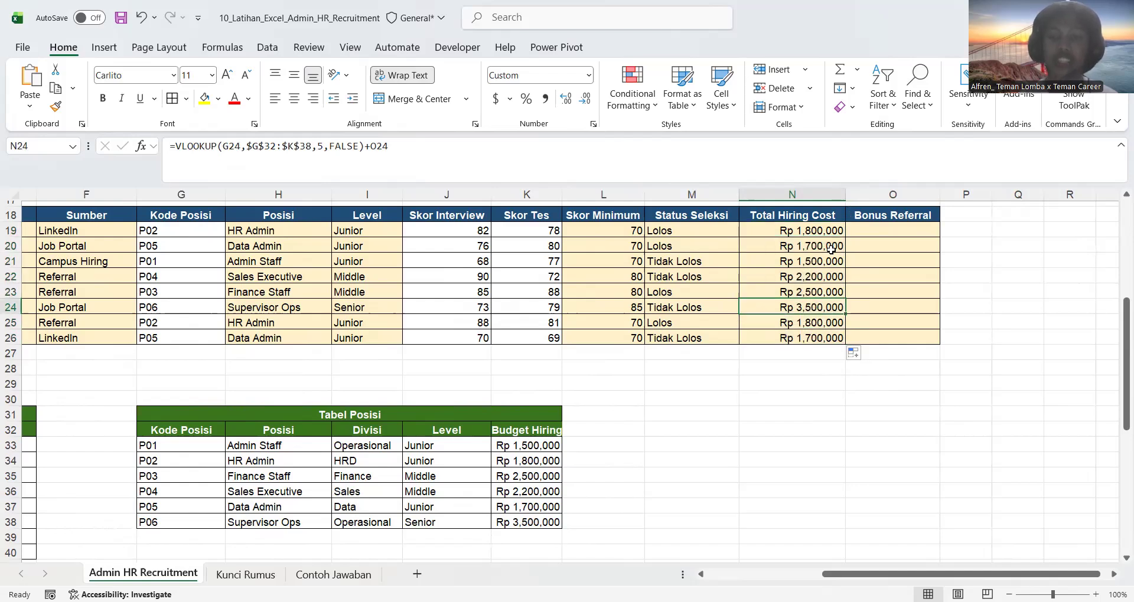
# - Review the exercise instruction for Bonus Referral in row 12
pyautogui.click(875, 230)
pyautogui.hscroll(-4, 468, 288)
pyautogui.scroll(3, 469, 288)
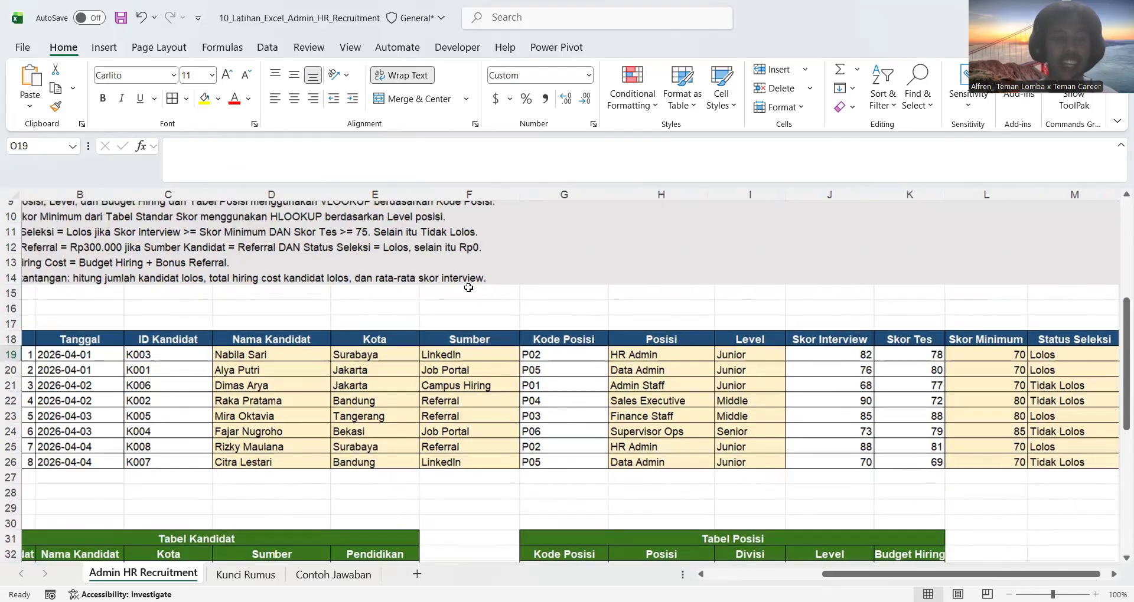
pyautogui.scroll(2, 468, 287)
pyautogui.hscroll(-2, 461, 286)
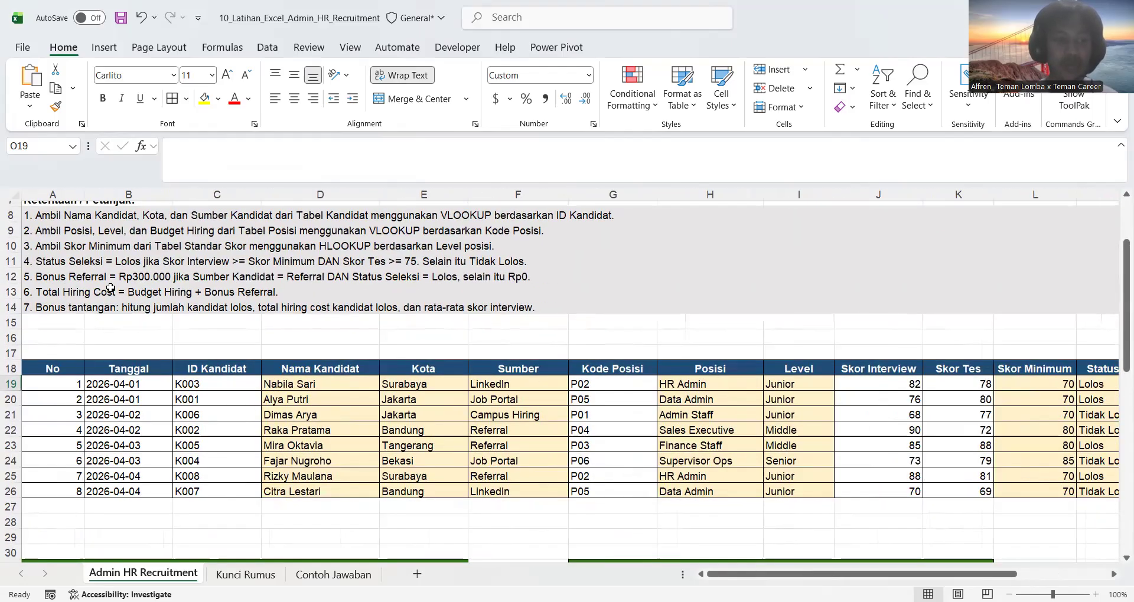
pyautogui.click(66, 277)
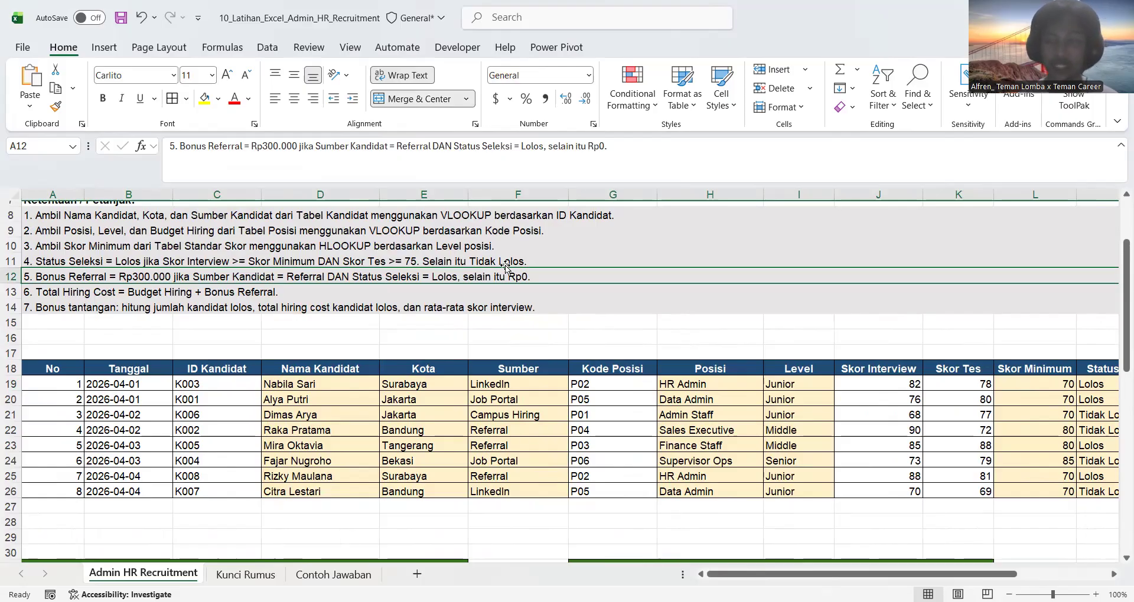
# - Begin an IF formula in Bonus Referral cell O19 with a nested AND function as its logical test
pyautogui.hscroll(7, 590, 329)
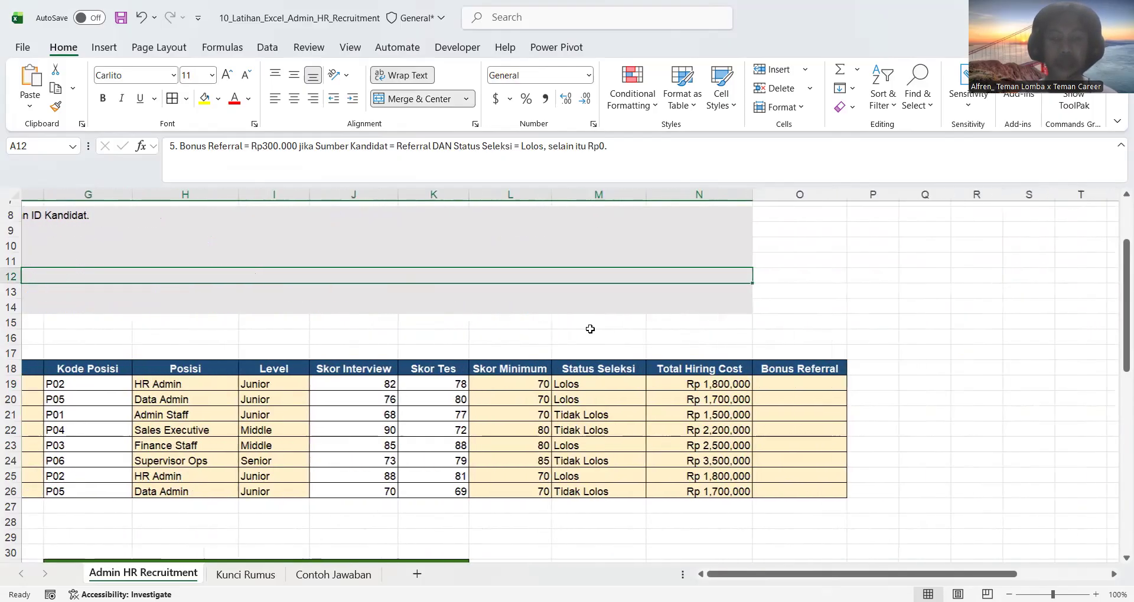
pyautogui.click(679, 382)
pyautogui.write('=')
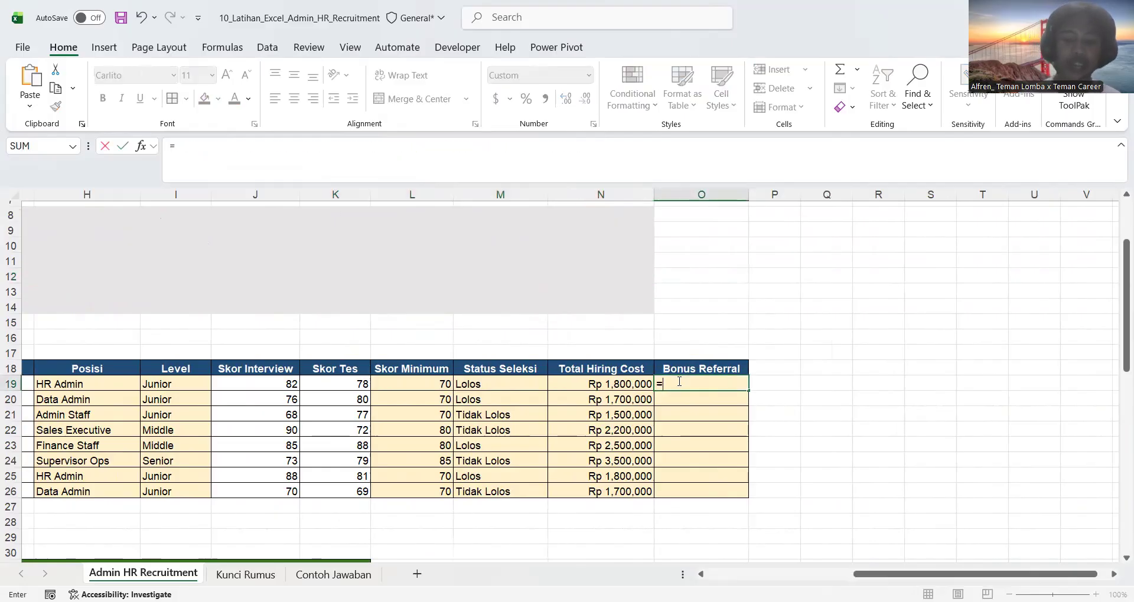
pyautogui.write('IF')
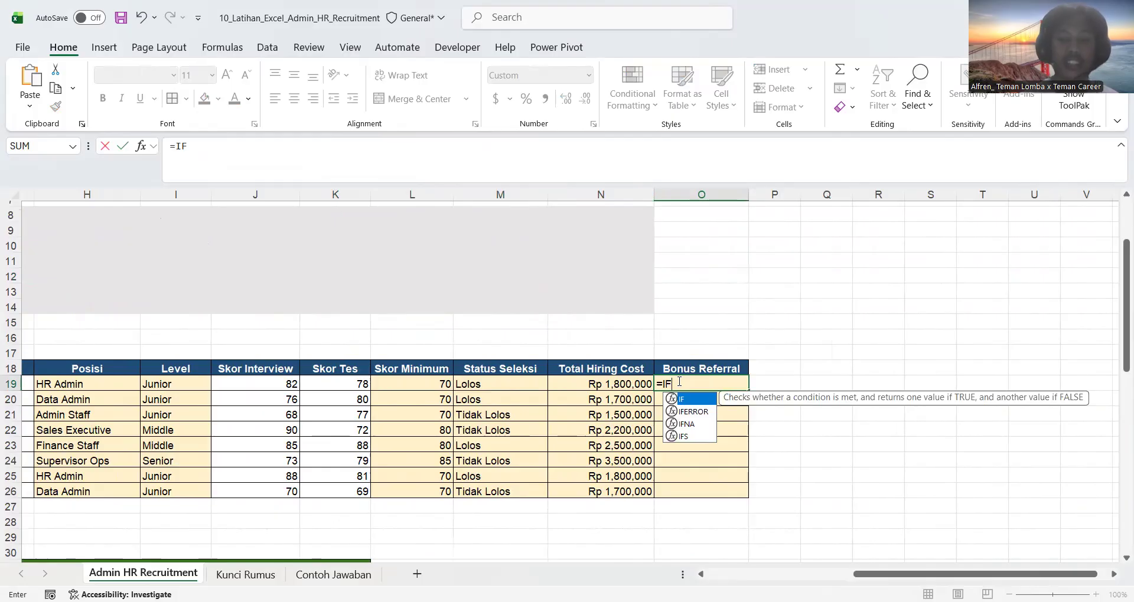
pyautogui.write('(AND(')
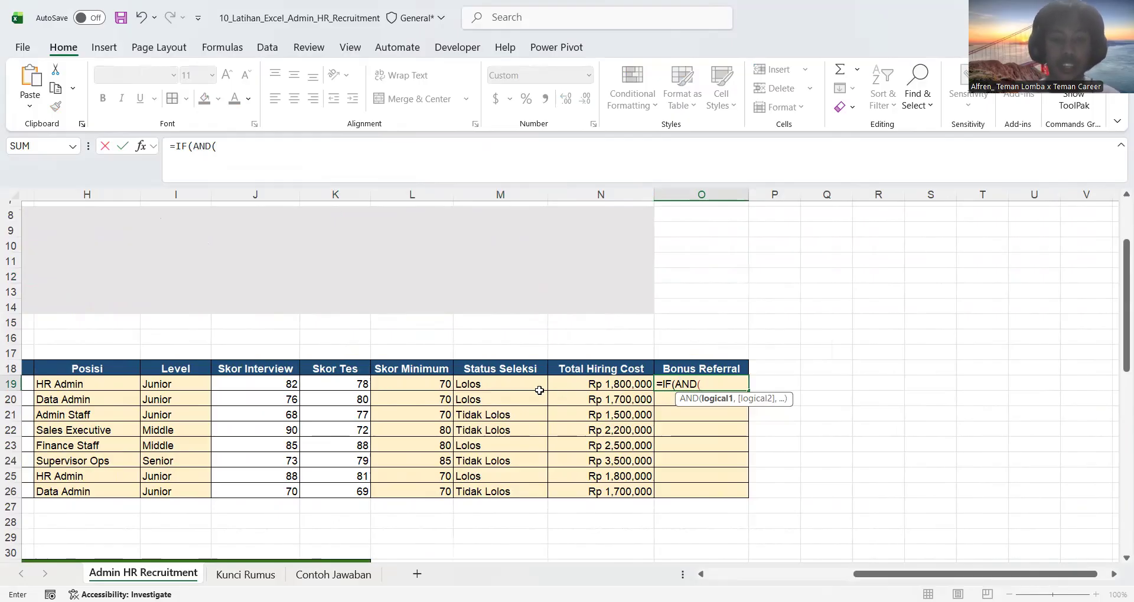
# - Set the first AND condition in O19 to Sumber F19="Referral"
pyautogui.hscroll(-3, 536, 390)
pyautogui.hscroll(-2, 157, 389)
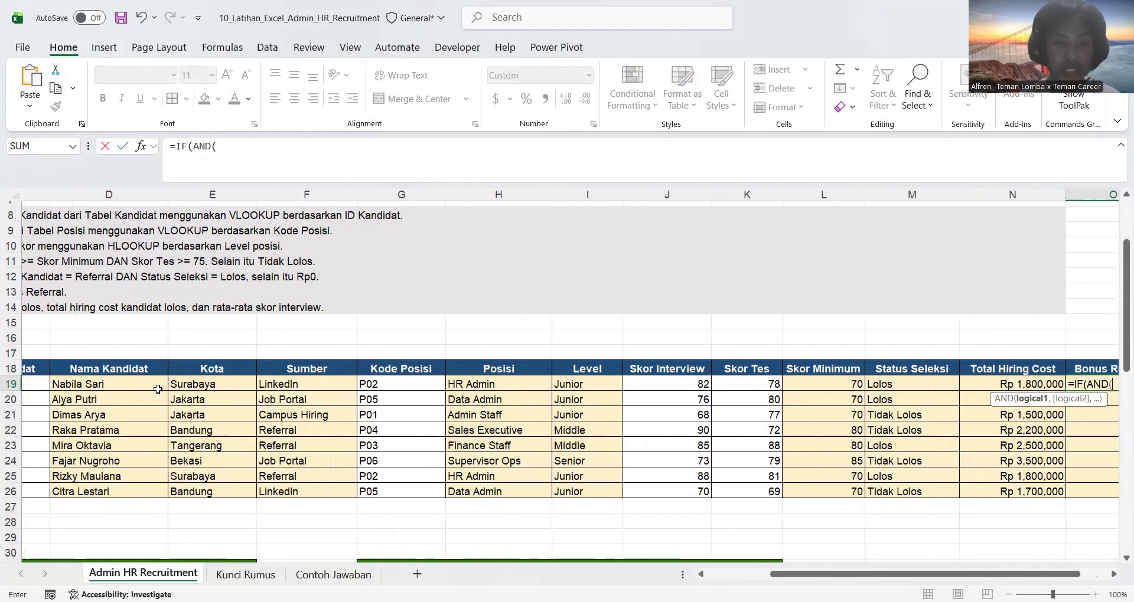
pyautogui.click(325, 384)
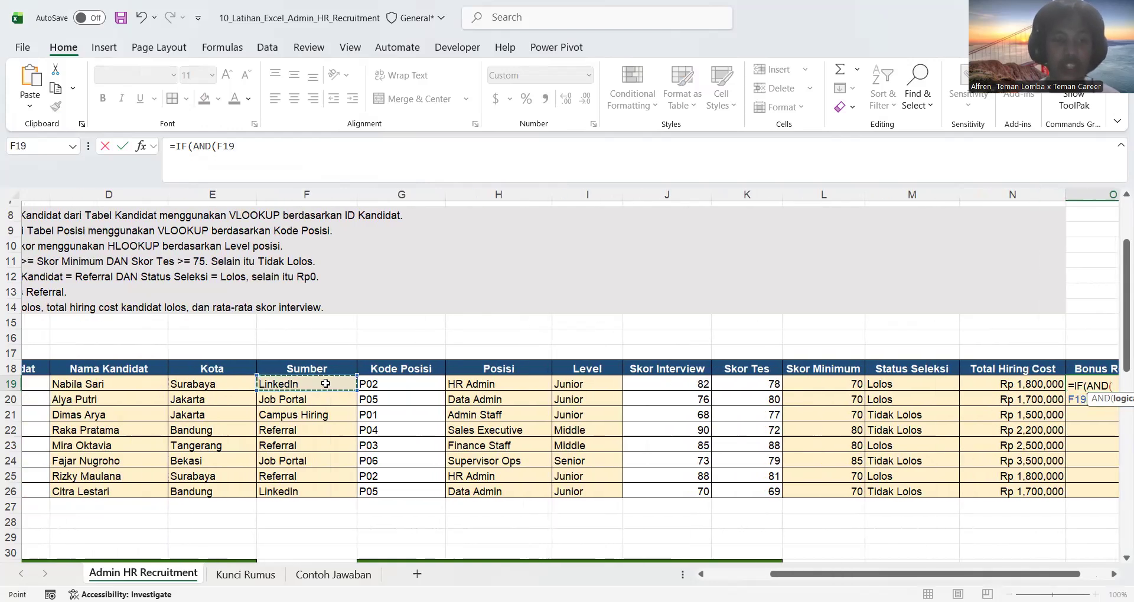
pyautogui.write('=')
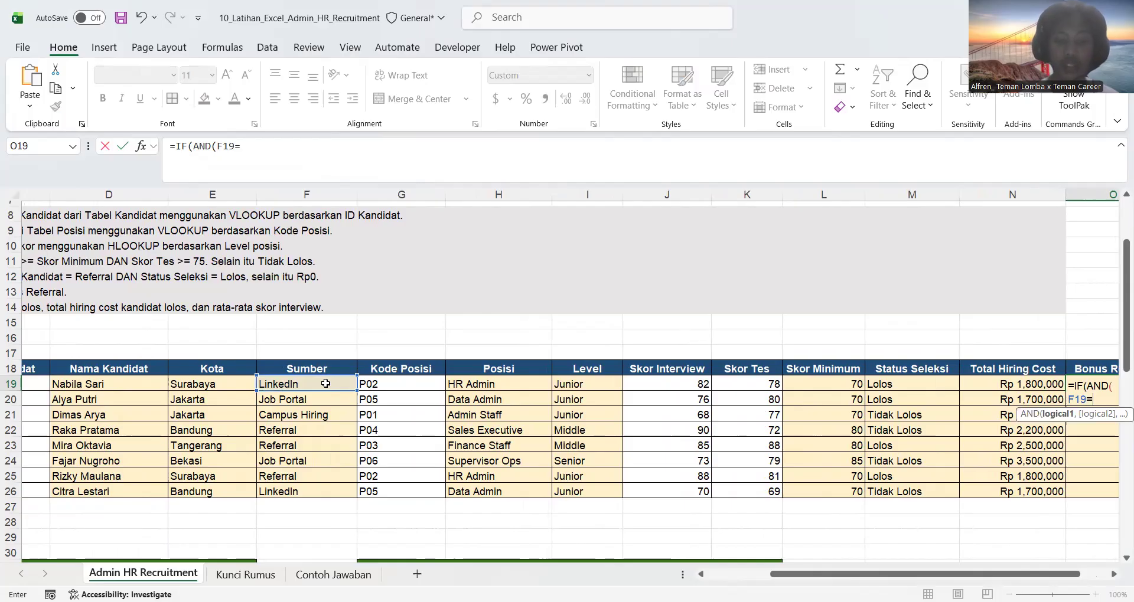
pyautogui.write('"Refer')
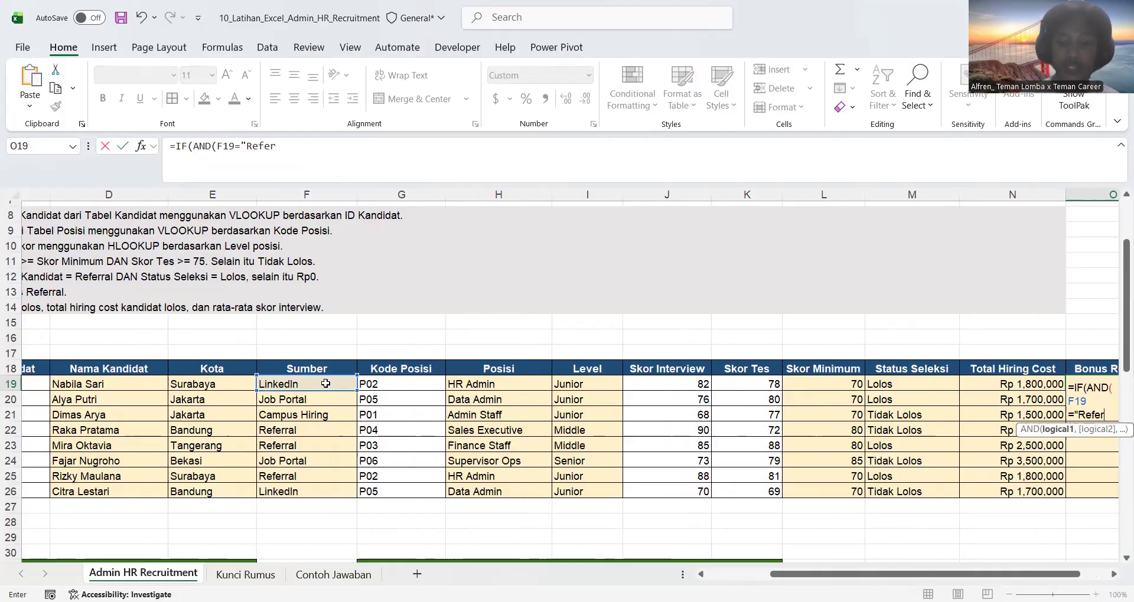
pyautogui.write('ral",')
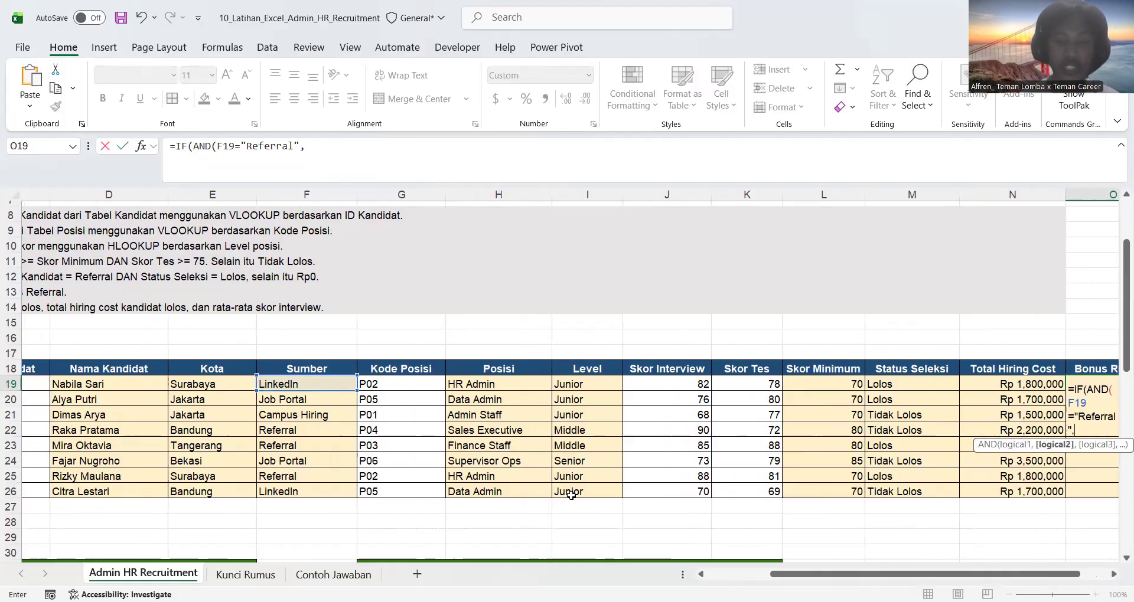
# - Add Status Seleksi M19="Lolos" as the second AND condition in O19 and close the AND function
pyautogui.click(708, 386)
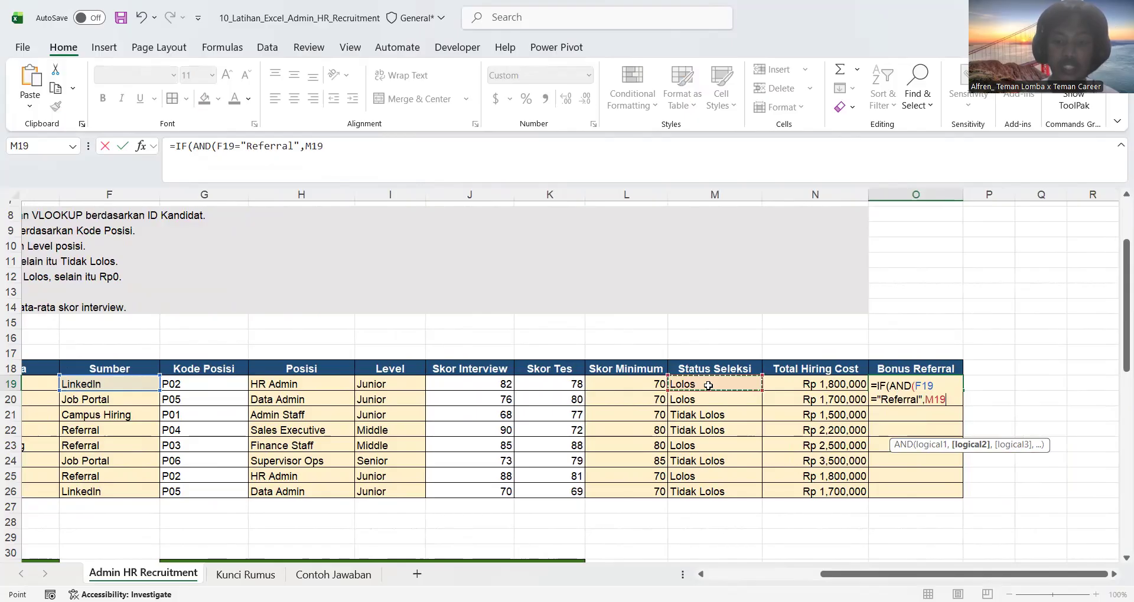
pyautogui.write('="L')
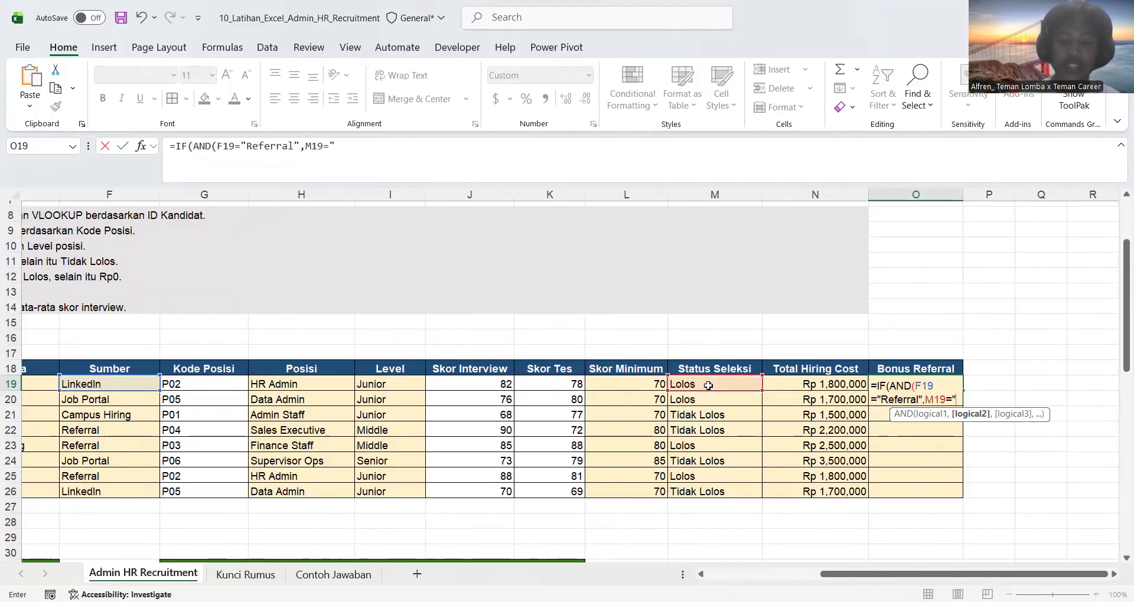
pyautogui.write('olos"')
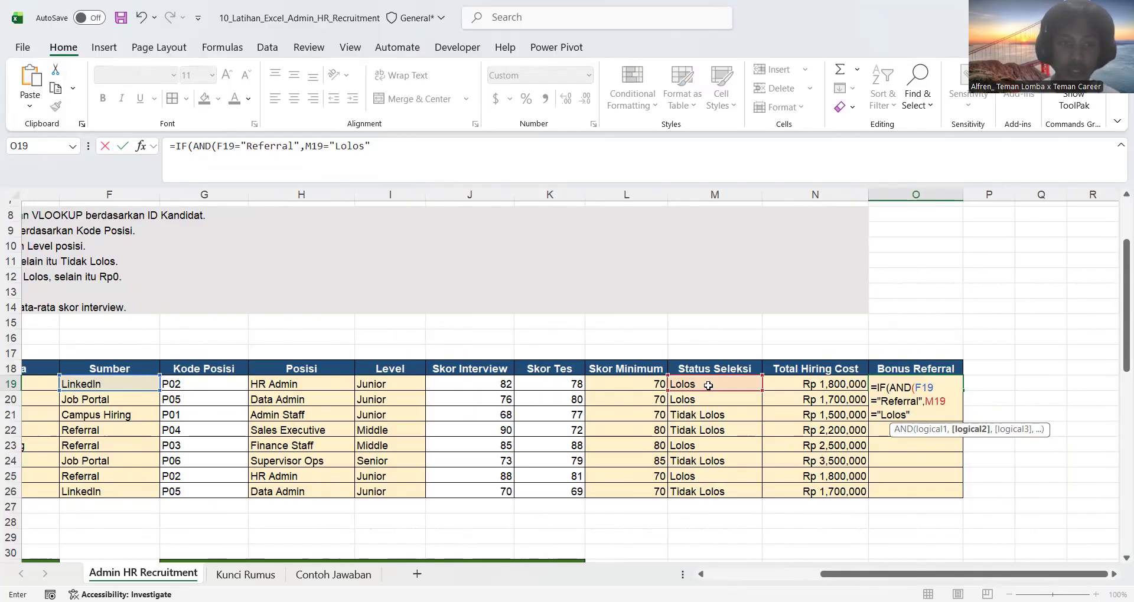
pyautogui.write('),')
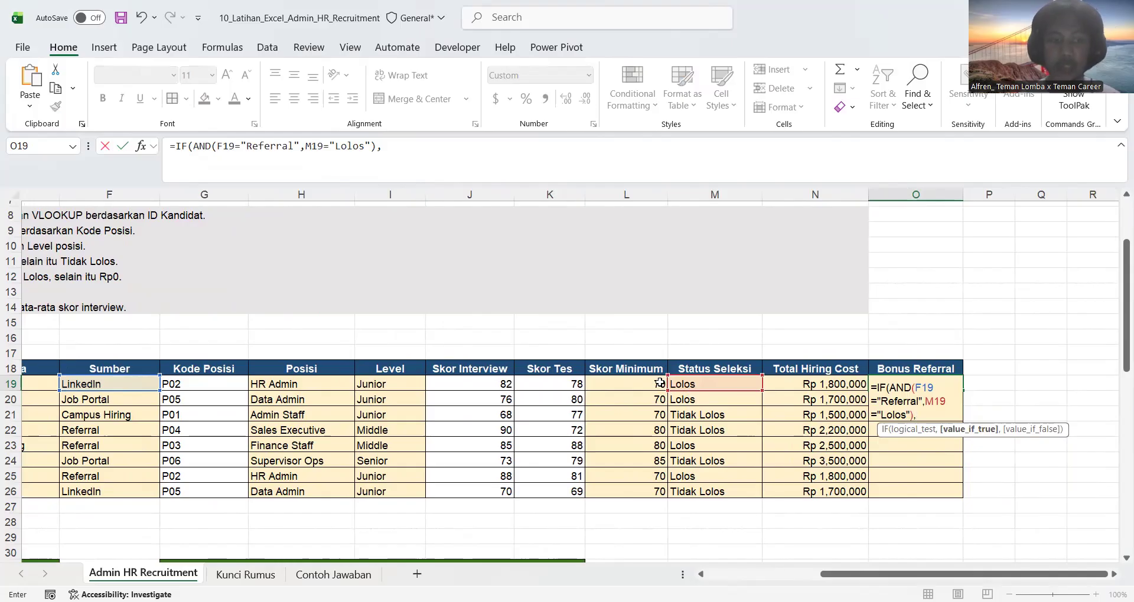
# - Complete the O19 formula with 300000 if true and 0 if false, and fill it down through O26
pyautogui.write('300000')
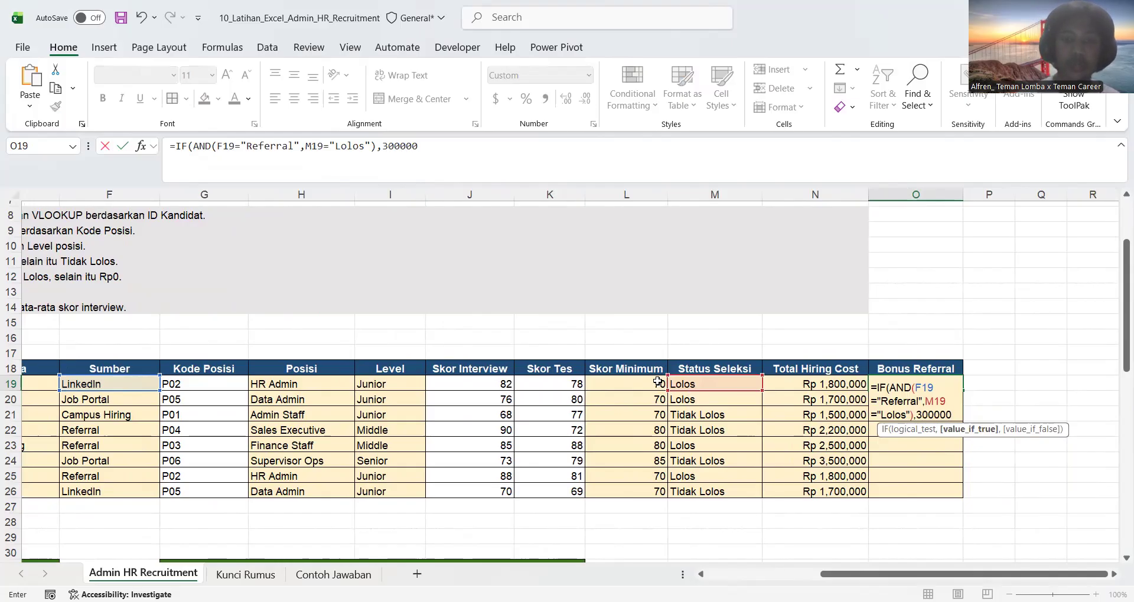
pyautogui.write(',0')
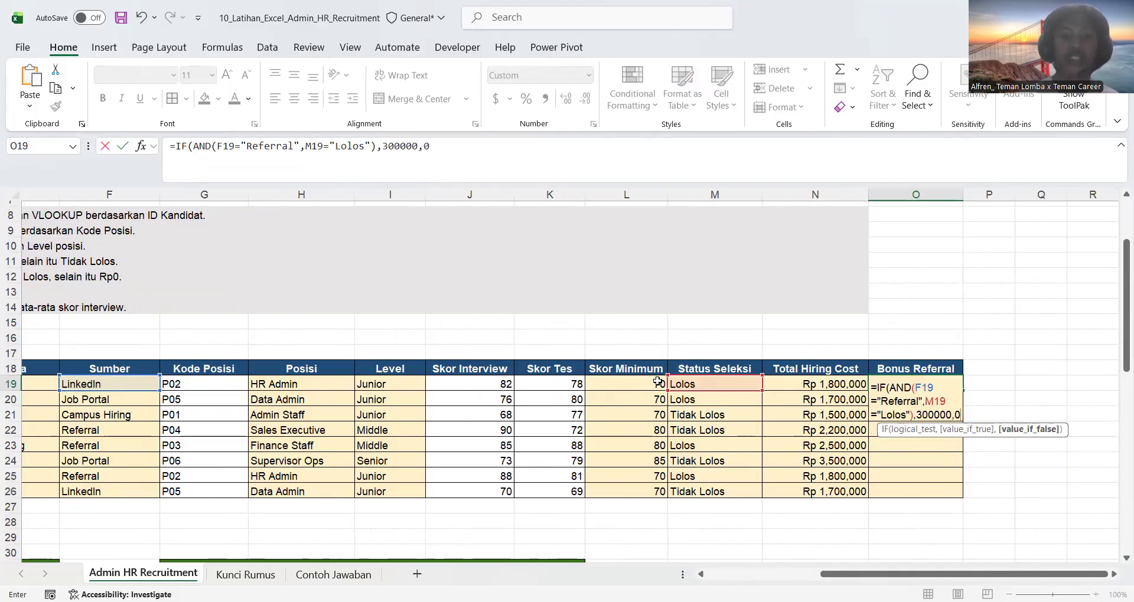
pyautogui.press('Return')
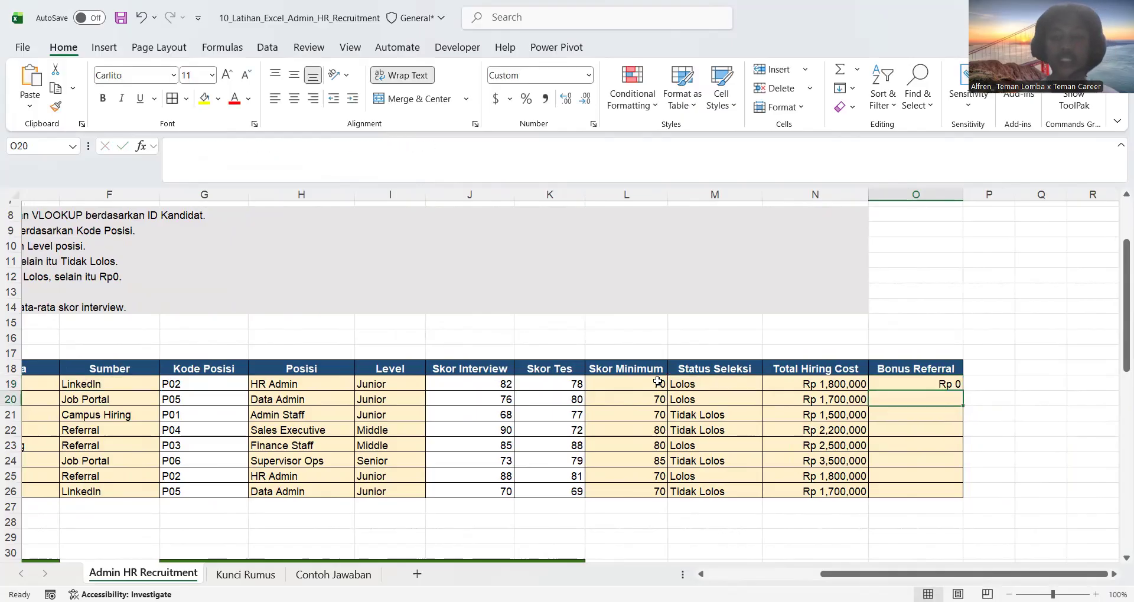
pyautogui.click(948, 383)
pyautogui.moveTo(962, 389); pyautogui.dragTo(961, 497)
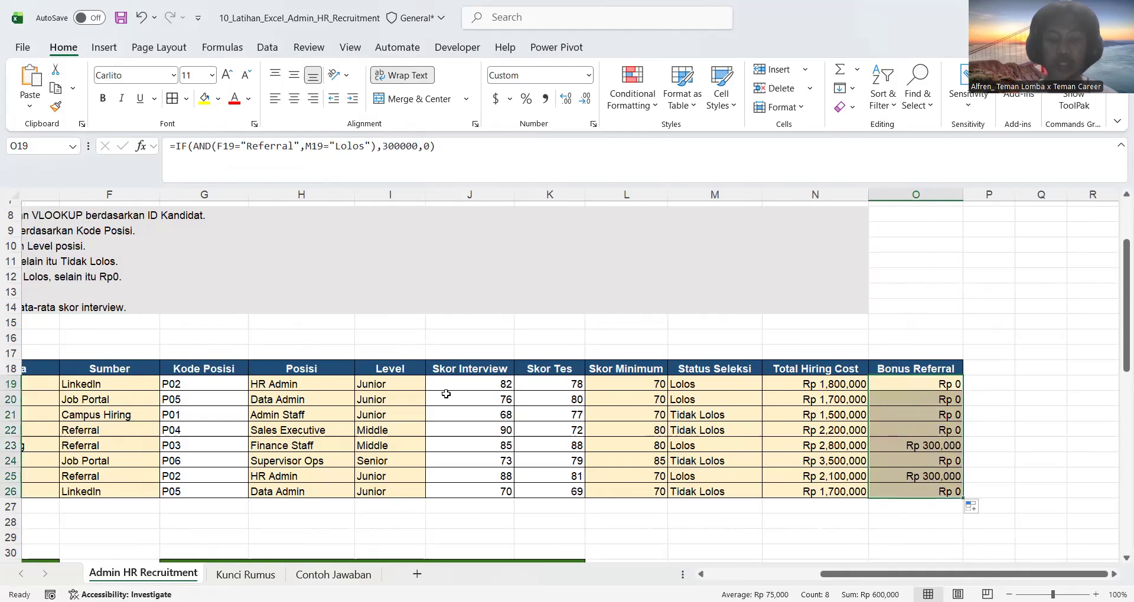
# - Check the Sumber value in F19 and the copied Bonus Referral formula in O23 against the row 12 instruction
pyautogui.hscroll(-2, 295, 390)
pyautogui.click(183, 387)
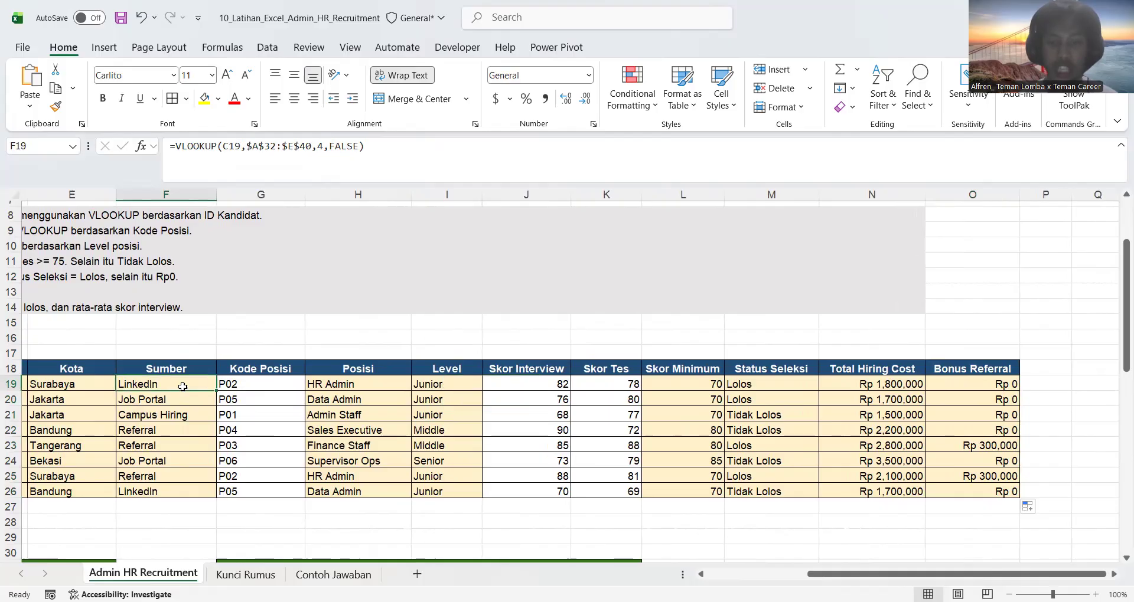
pyautogui.click(953, 445)
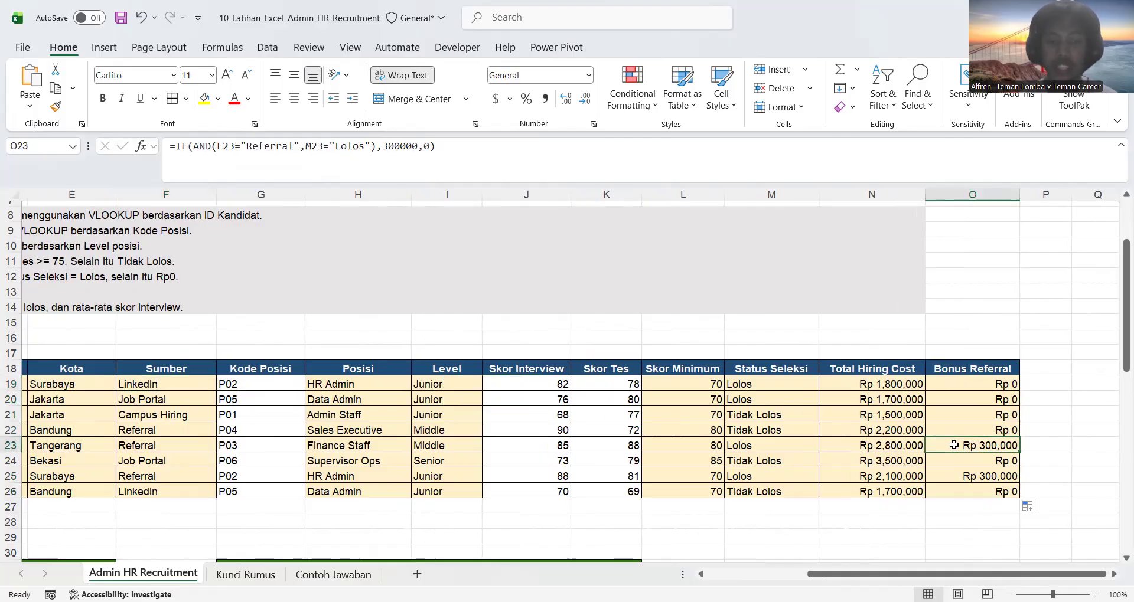
pyautogui.hscroll(-3, 193, 435)
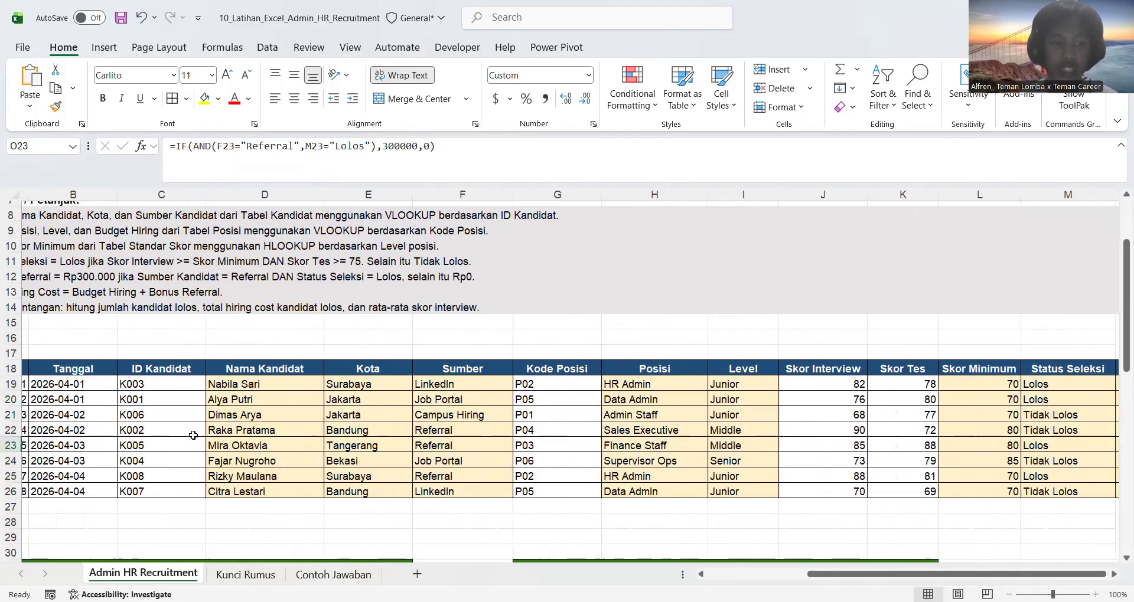
pyautogui.hscroll(-1, 193, 435)
pyautogui.hscroll(5, 193, 436)
pyautogui.hscroll(-5, 193, 436)
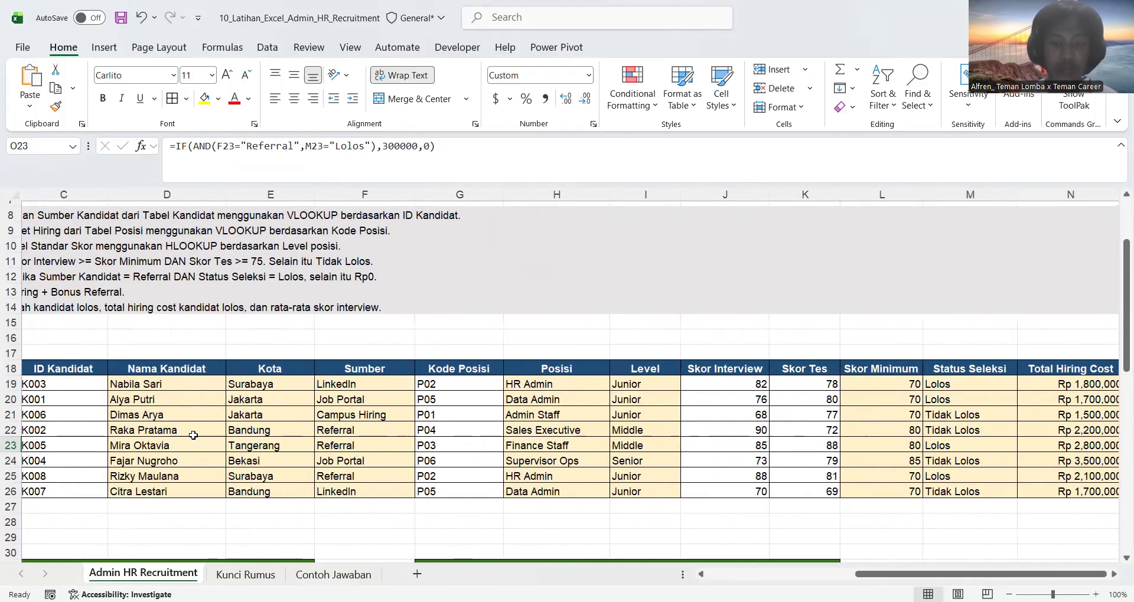
# - Compare Sumber and Status Seleksi in rows 23 and 25 with their Bonus Referral results
pyautogui.click(340, 444)
pyautogui.click(349, 476)
pyautogui.hscroll(2, 349, 477)
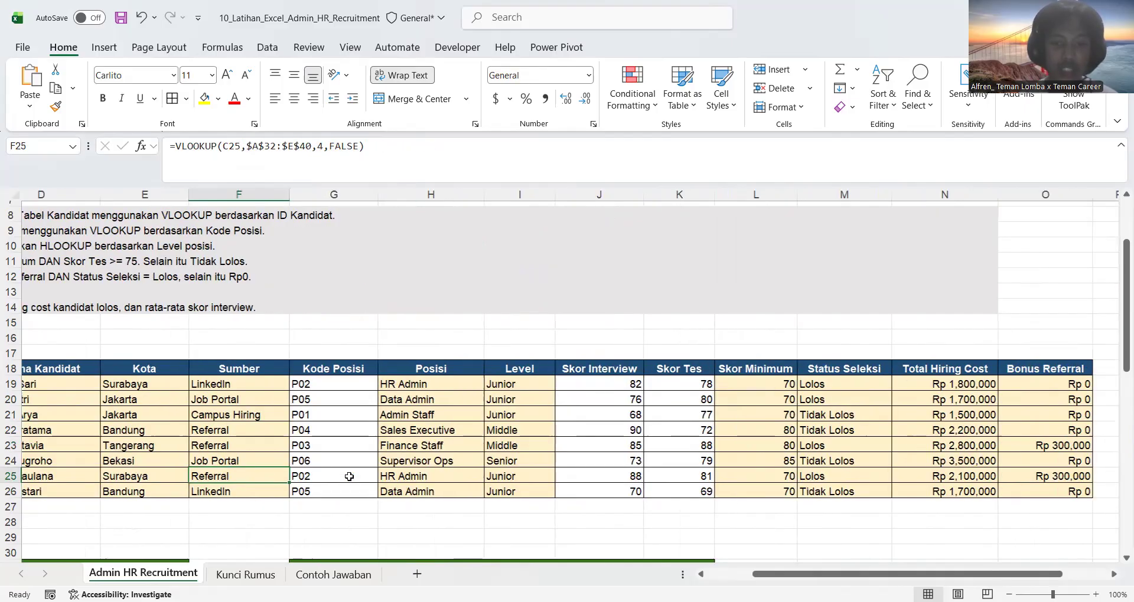
pyautogui.hscroll(2, 349, 476)
pyautogui.click(667, 475)
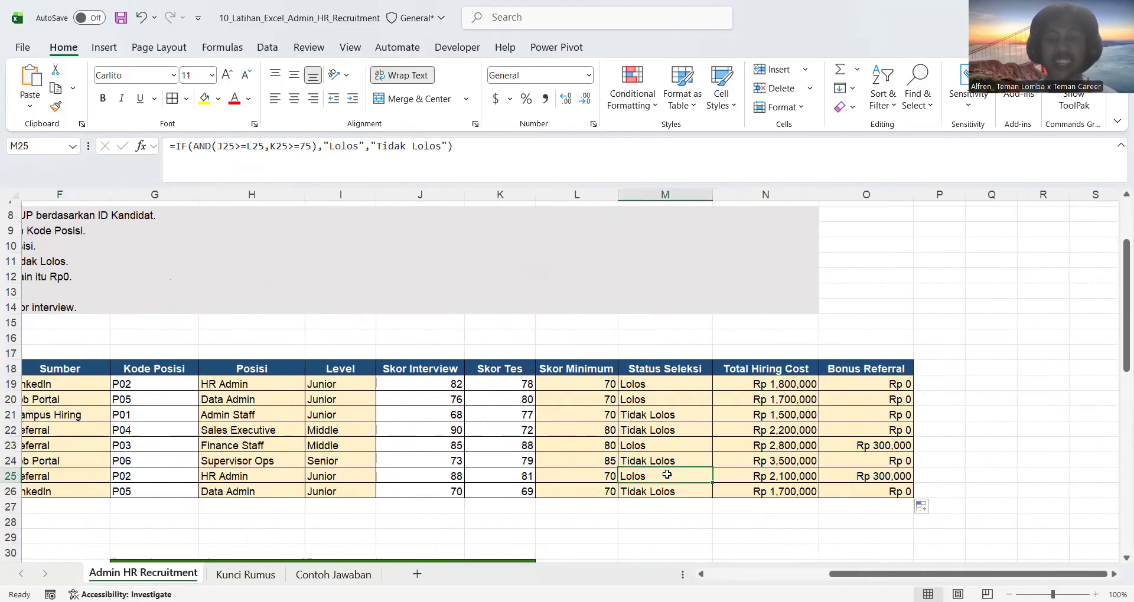
pyautogui.click(670, 446)
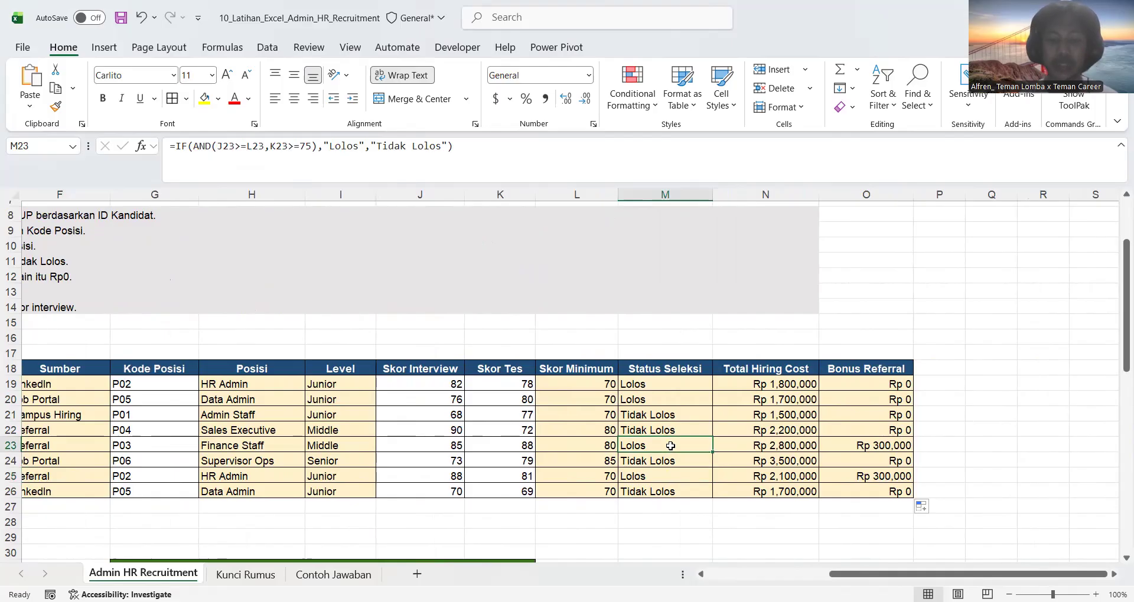
pyautogui.click(743, 339)
pyautogui.scroll(-1, 756, 340)
pyautogui.hscroll(-1, 756, 339)
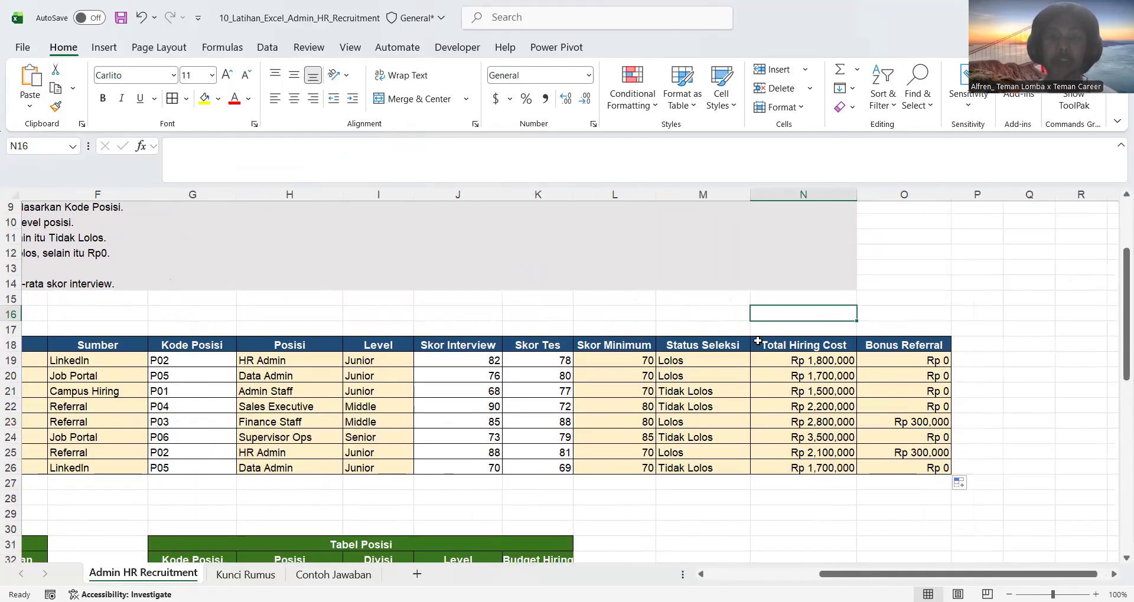